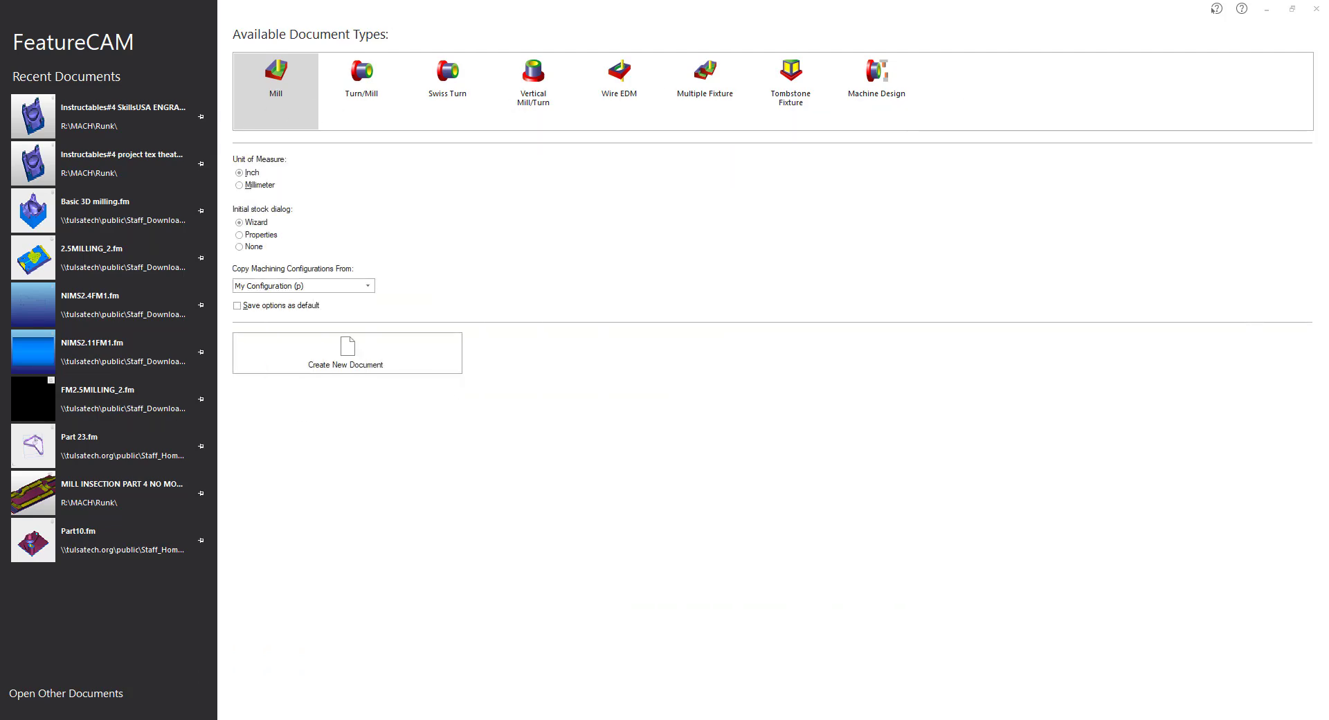
# Select Premium_2.x_t and Matsuura.cnc in Downloads and move the Explorer window aside.
pyautogui.click(390, 274)
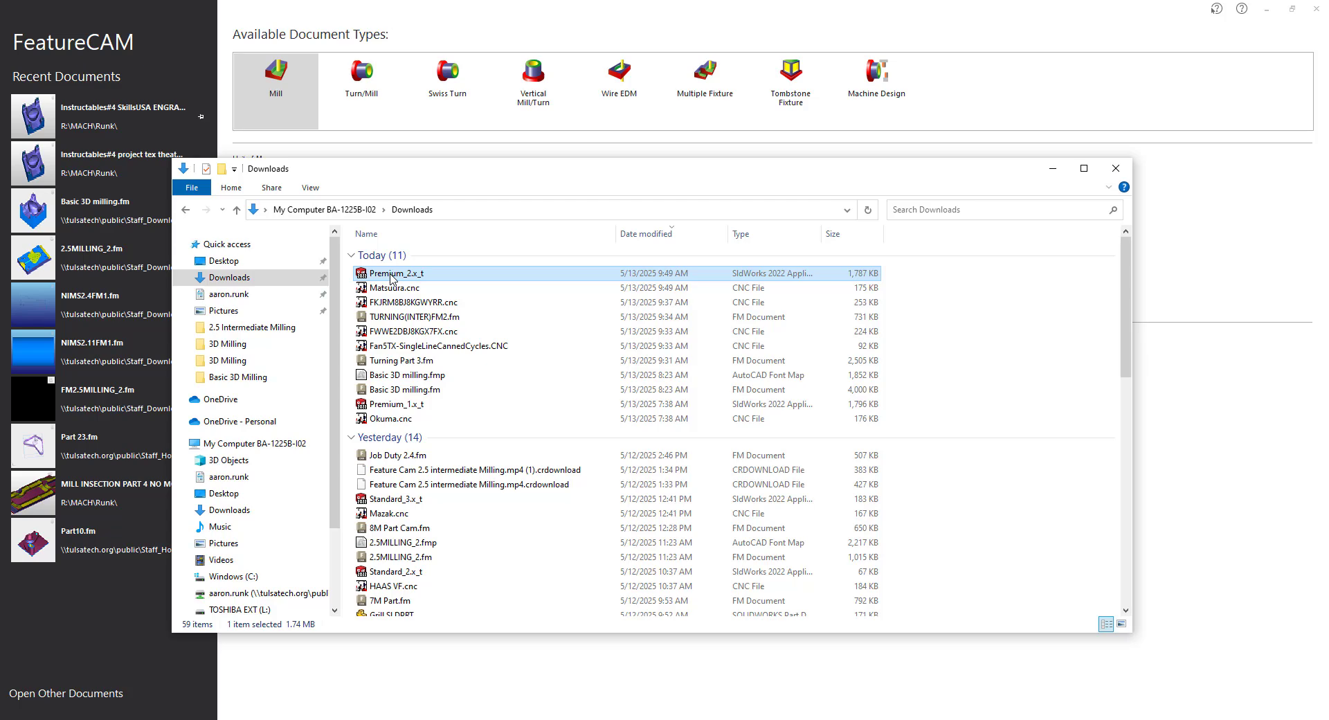
pyautogui.click(409, 289)
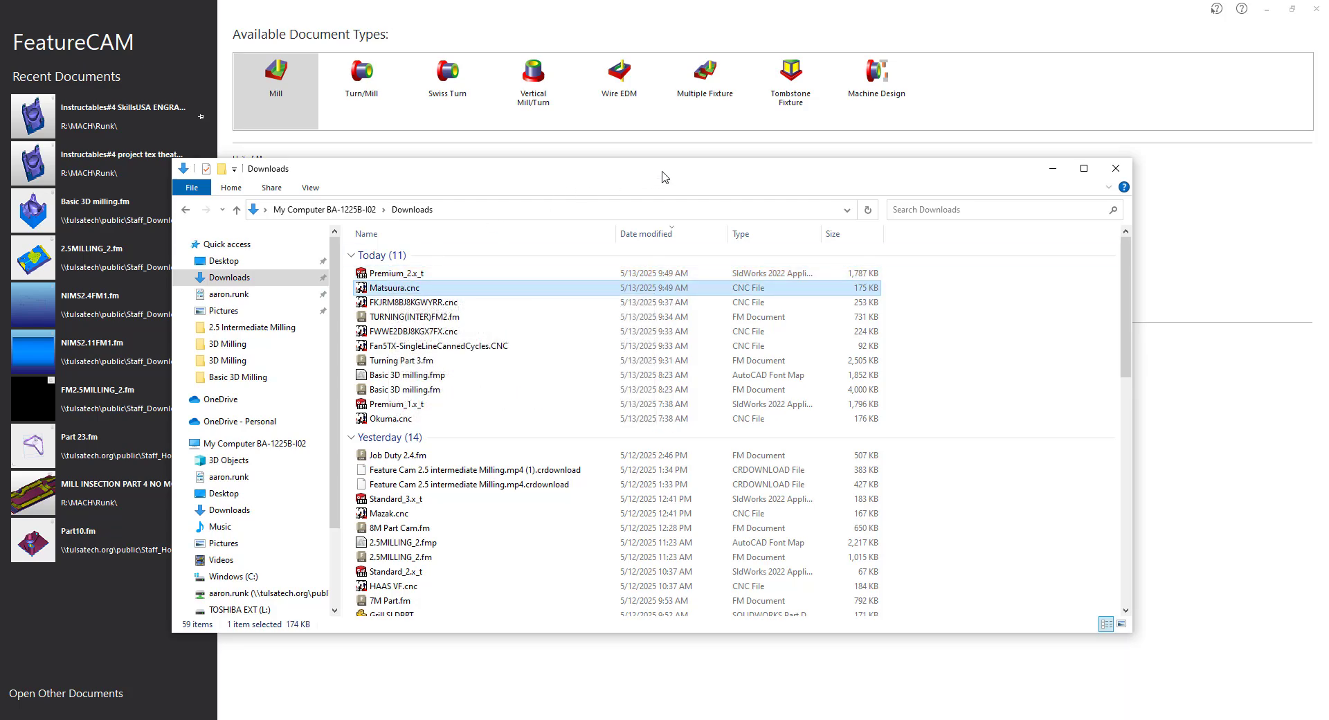
pyautogui.moveTo(662, 172); pyautogui.dragTo(0, 200)
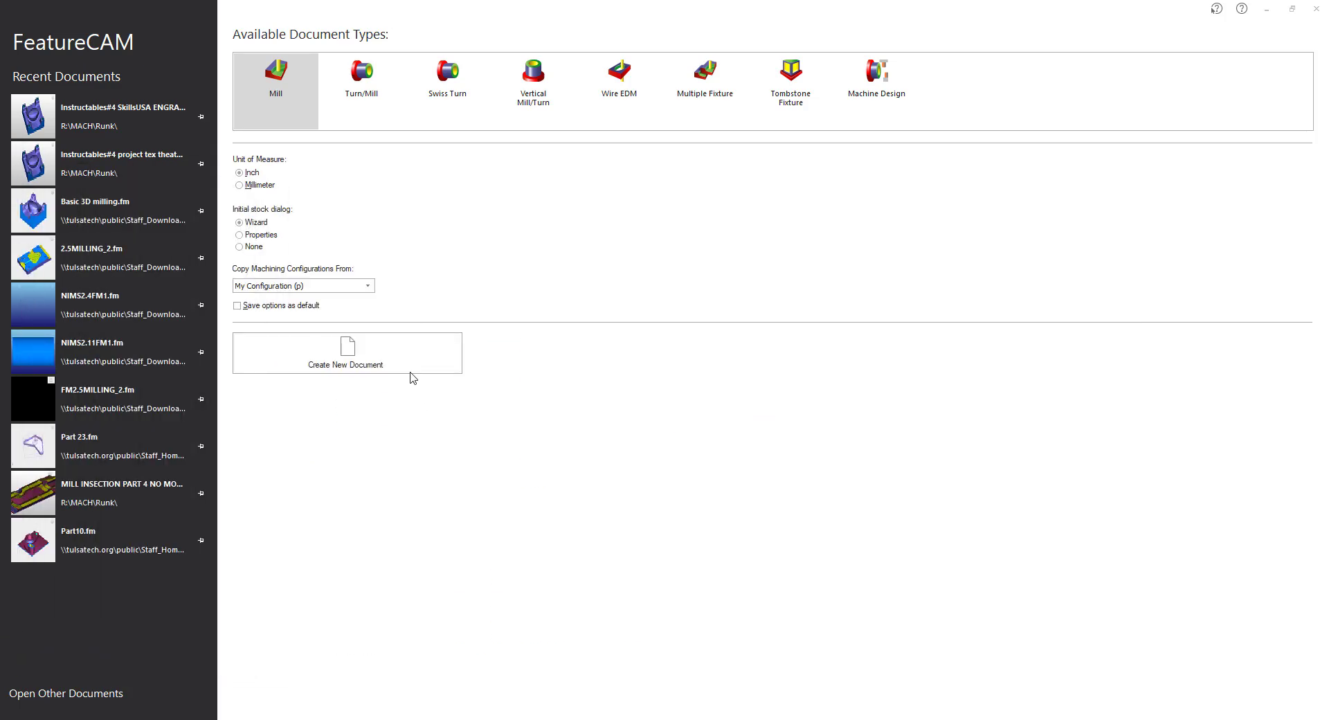
# Create a new milling document, FM13, skipping the initial stock setup.
pyautogui.click(368, 357)
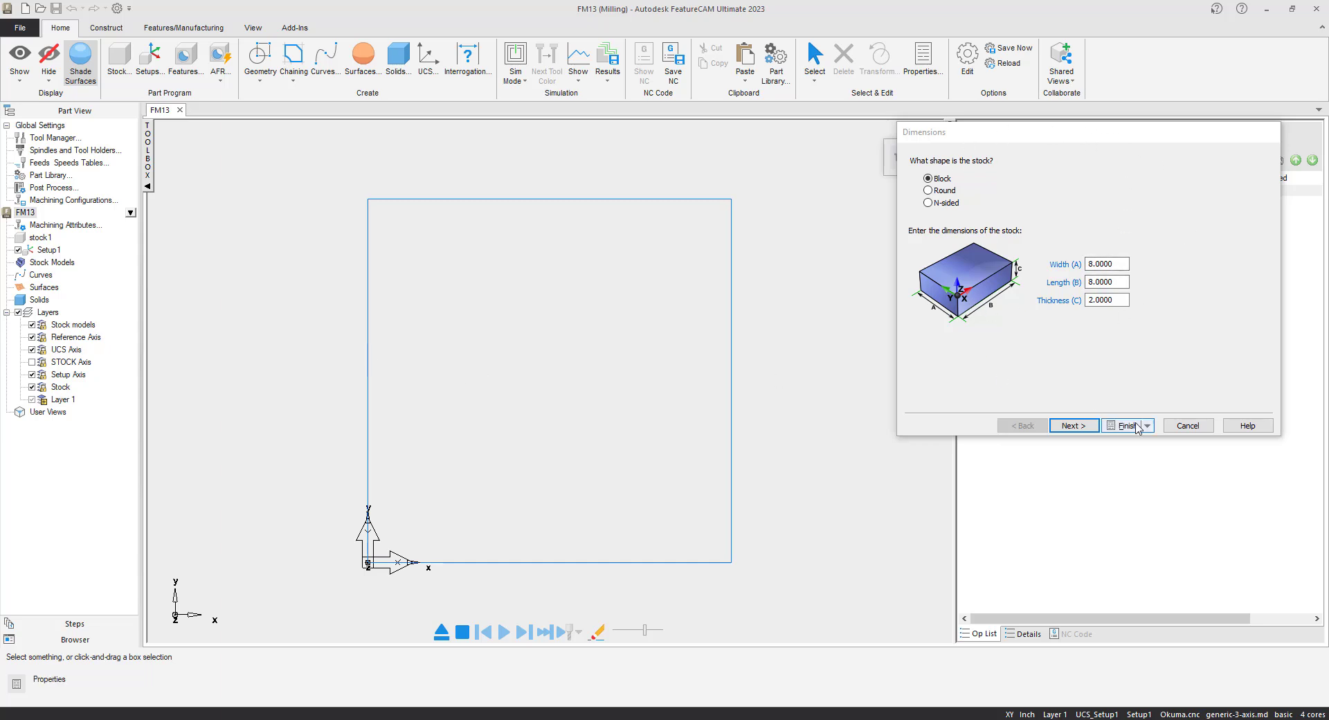
pyautogui.click(1180, 428)
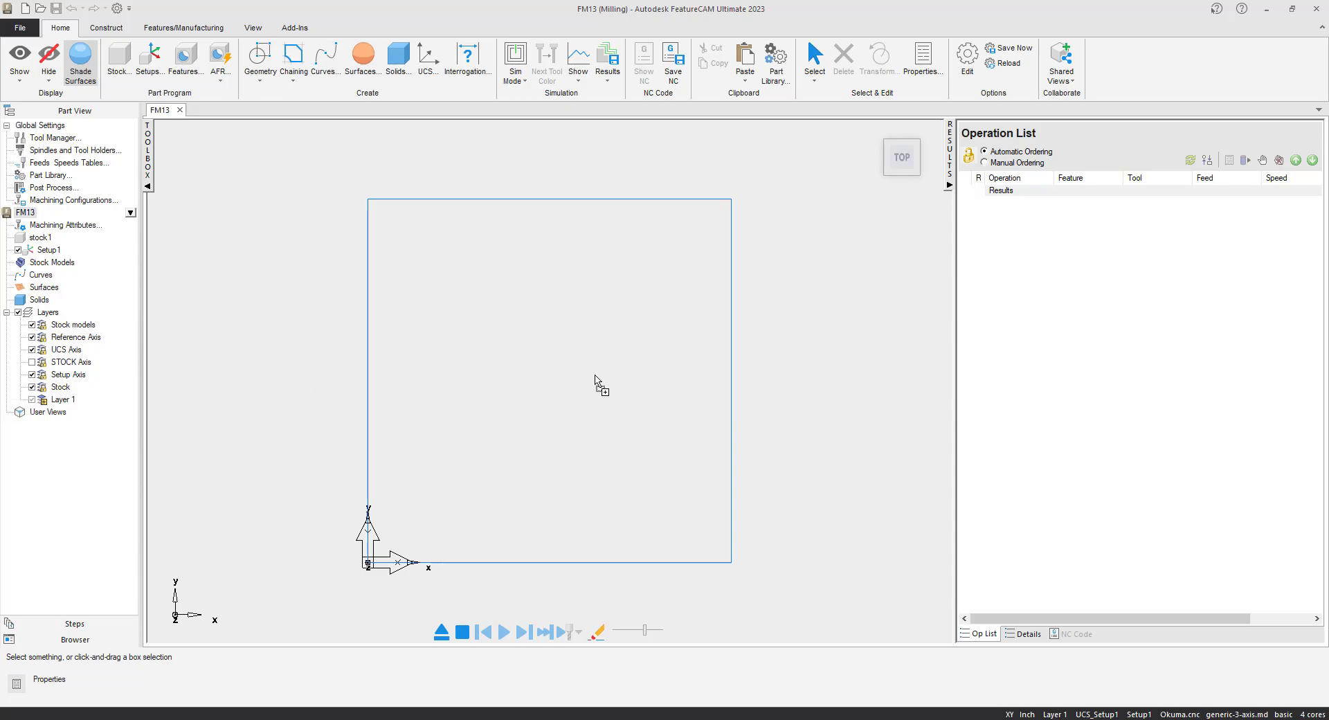
# Import Premium_2.x_t into FM13 and view it isometrically.
pyautogui.moveTo(594, 376); pyautogui.dragTo(594, 376)
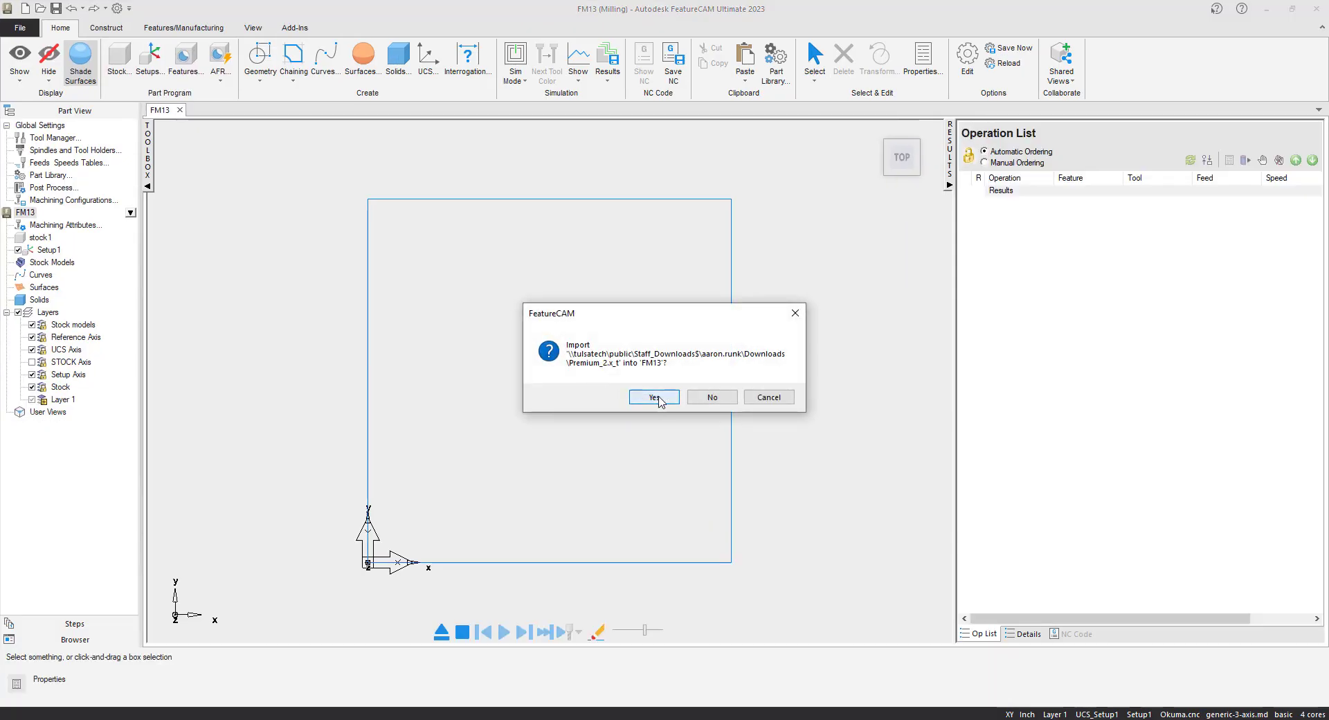
pyautogui.click(656, 396)
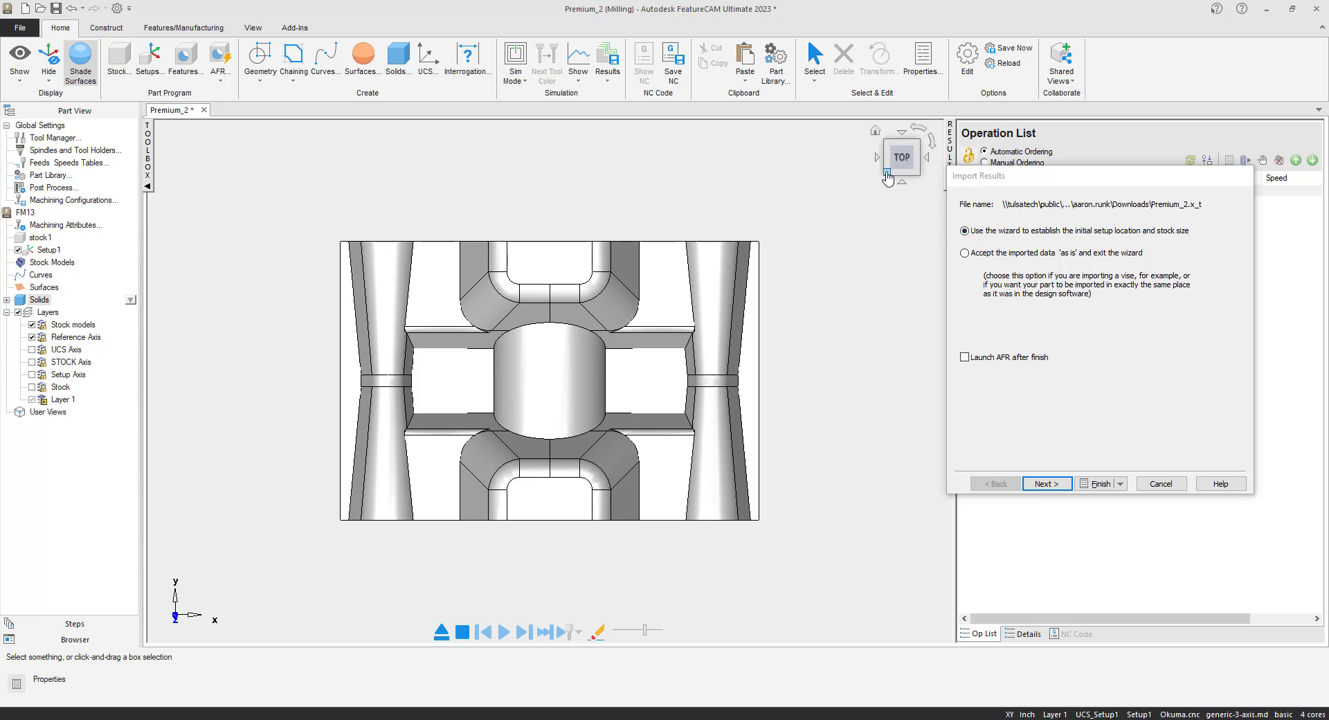
pyautogui.click(887, 174)
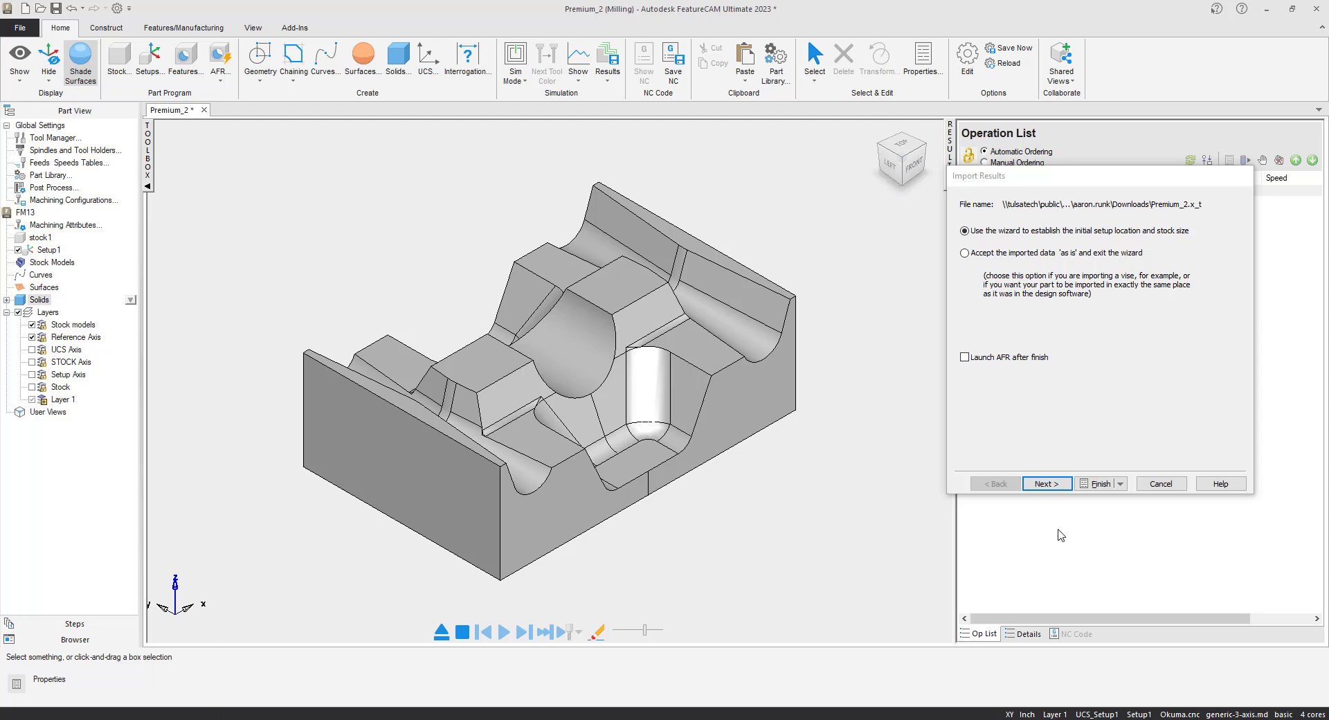
# Define the setup's Z and X directions by picking two edge points for each.
pyautogui.click(1046, 483)
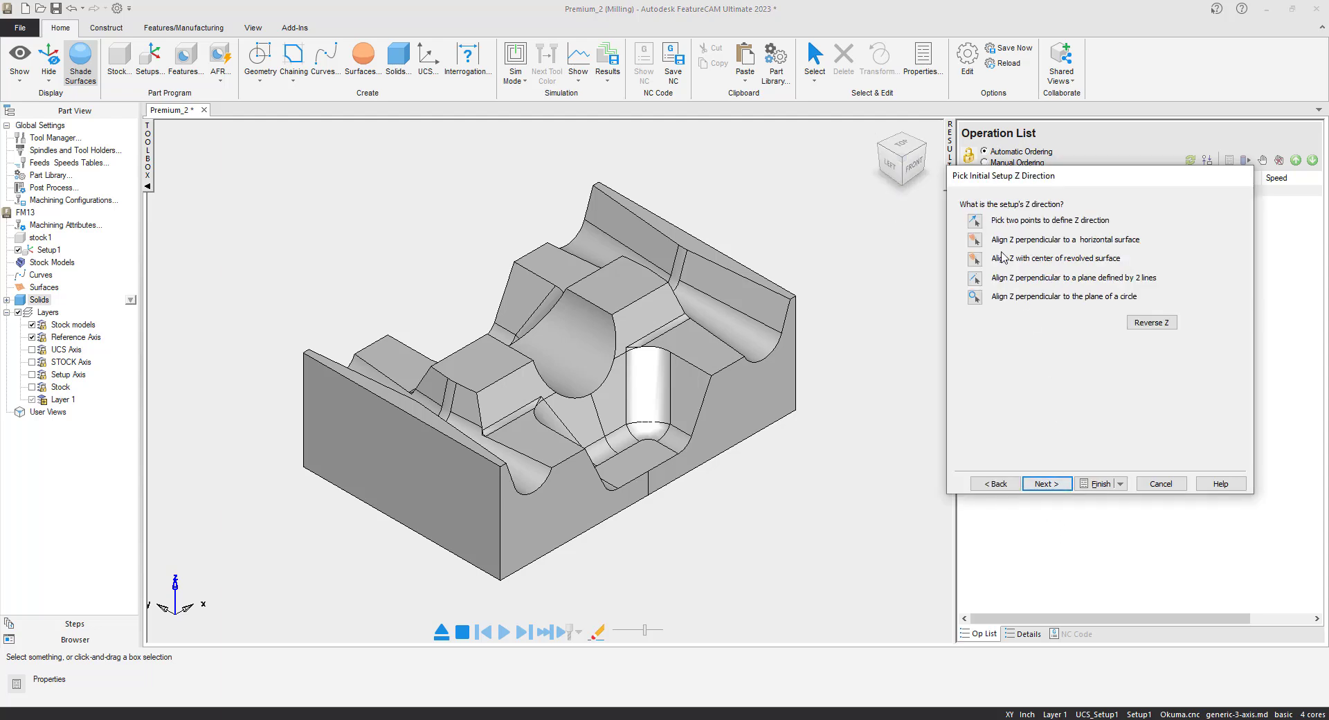
pyautogui.click(976, 220)
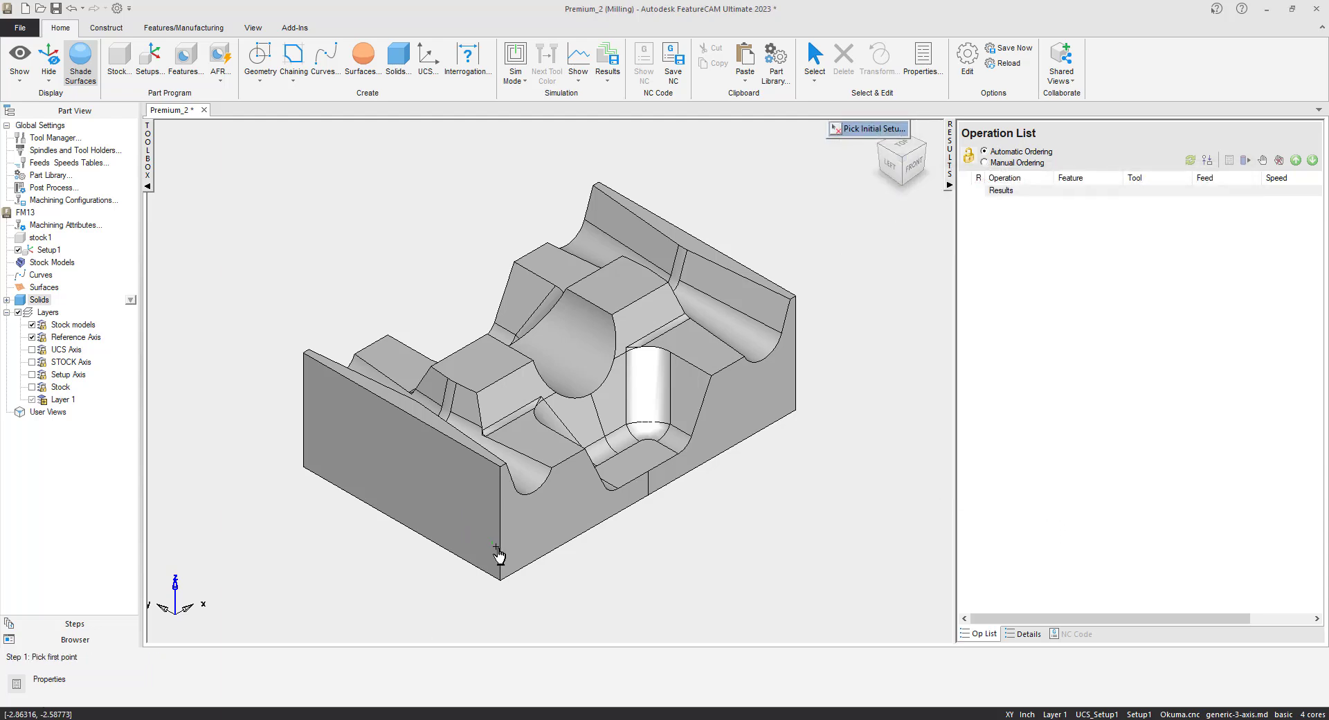
pyautogui.click(499, 571)
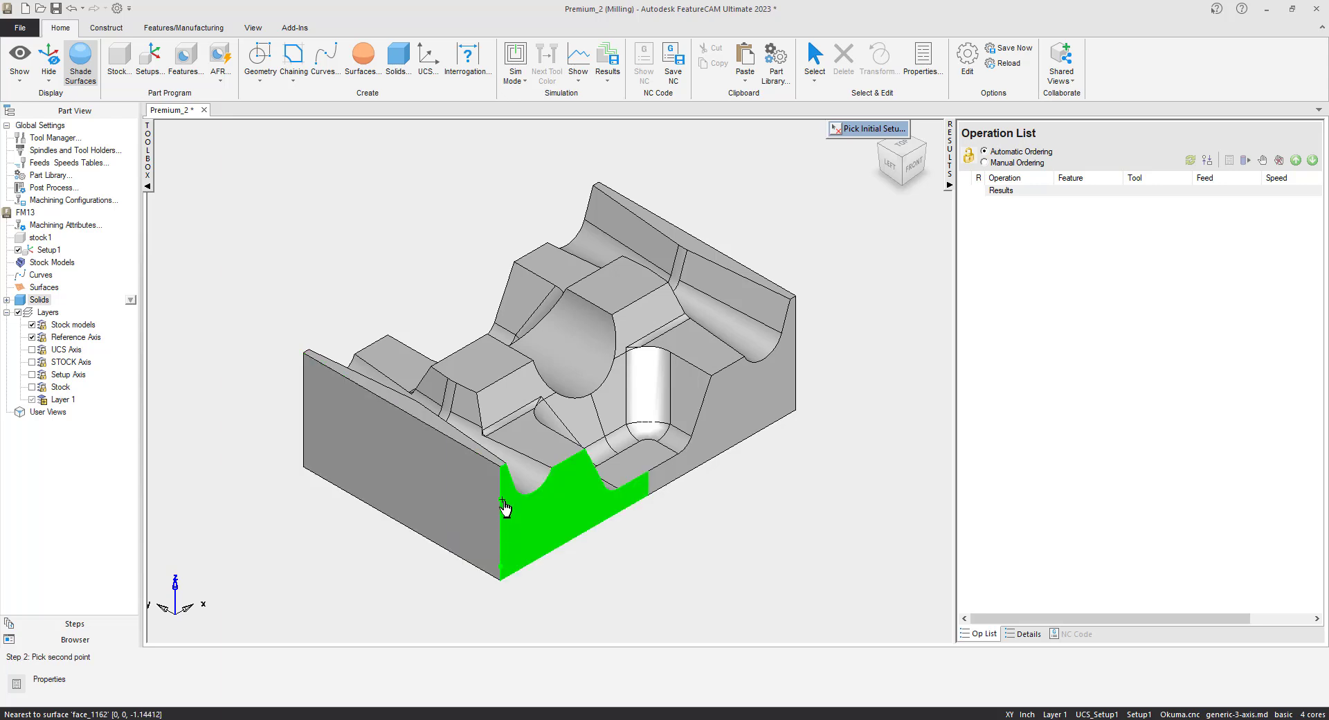
pyautogui.click(503, 501)
pyautogui.click(1052, 484)
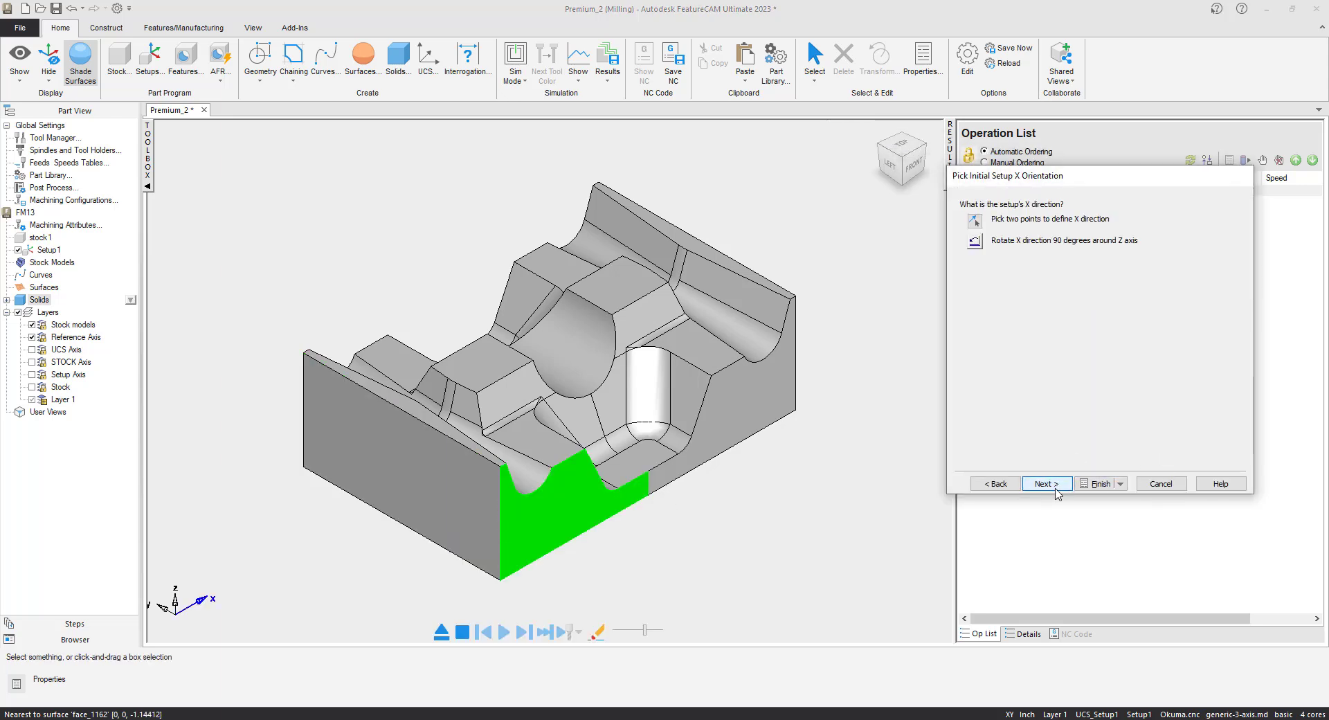
pyautogui.click(974, 221)
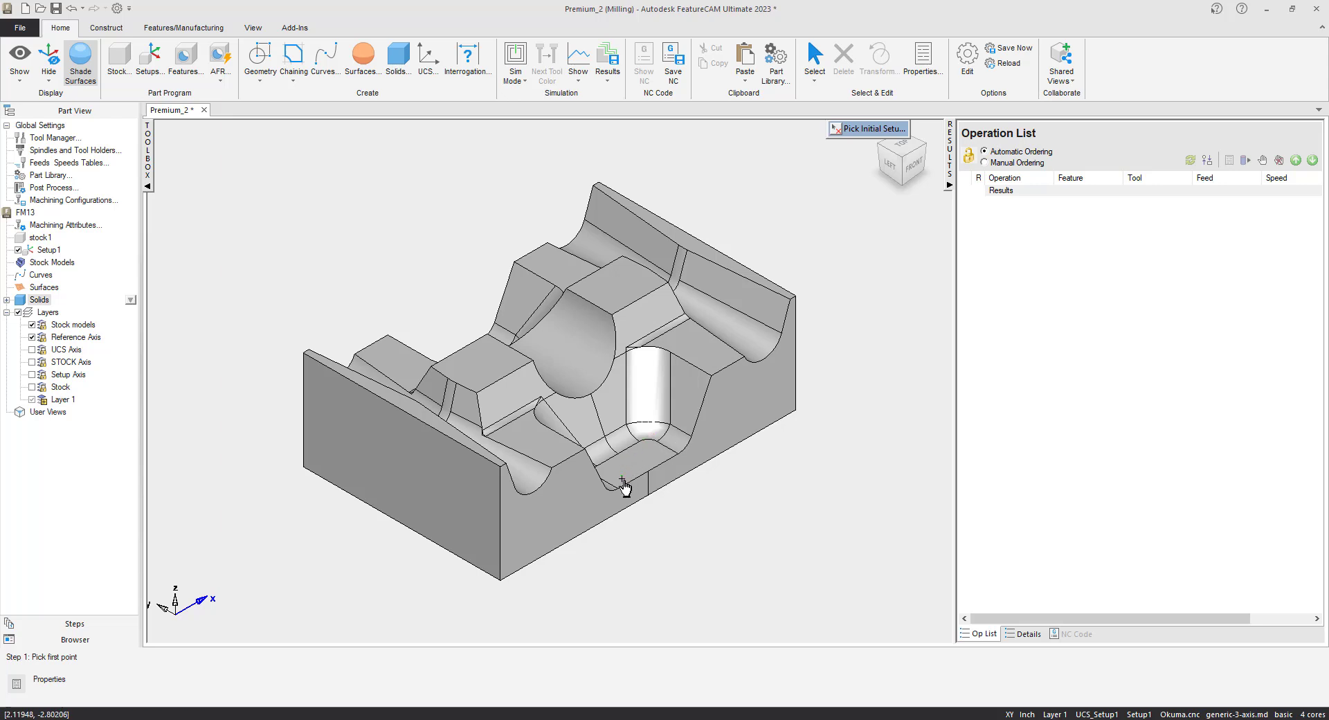
pyautogui.click(630, 480)
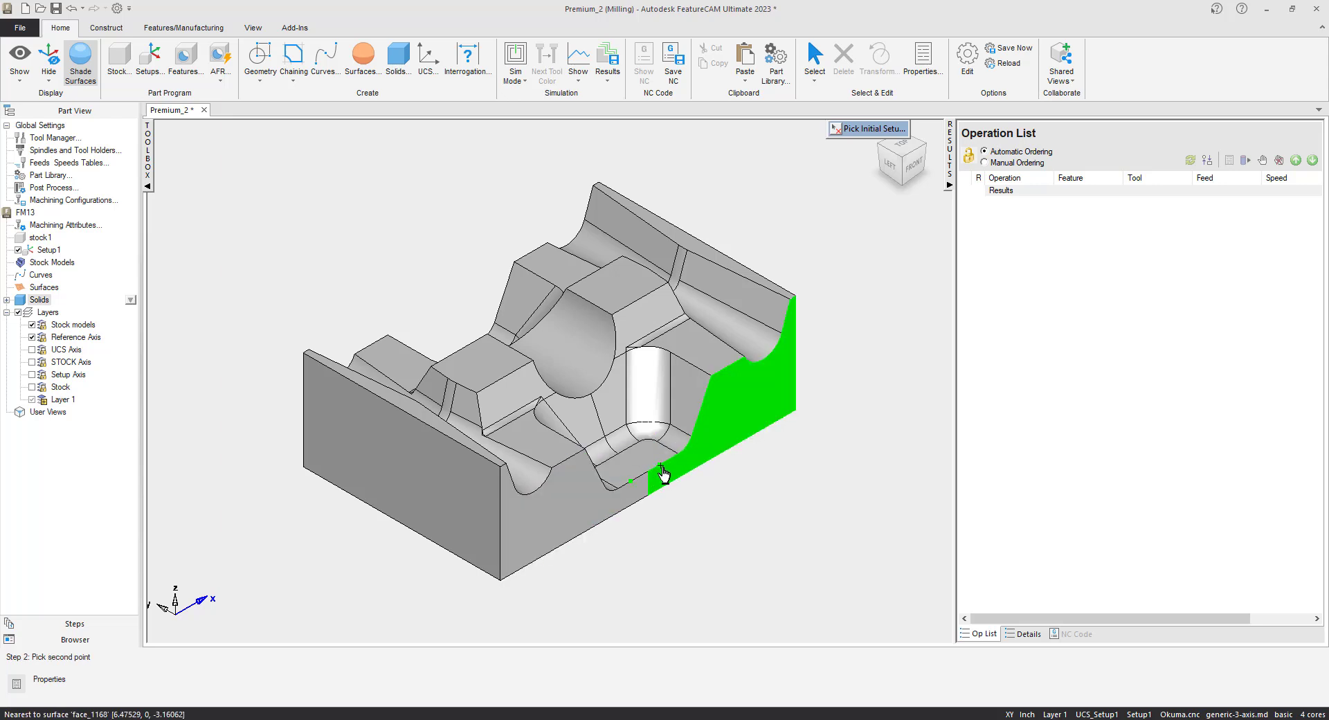
pyautogui.click(663, 473)
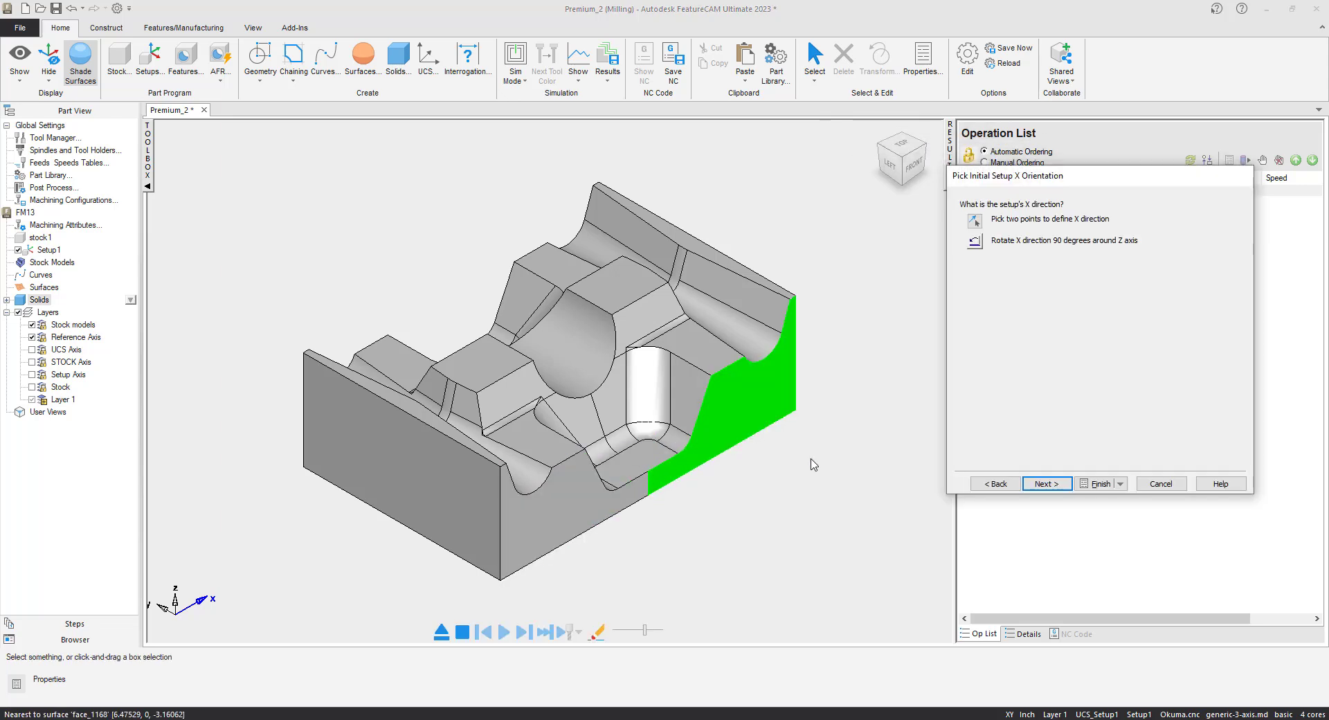
# Size block stock from the part's bounding box (12 × 8 × 4.0002), centred origin, no indexing.
pyautogui.click(1046, 483)
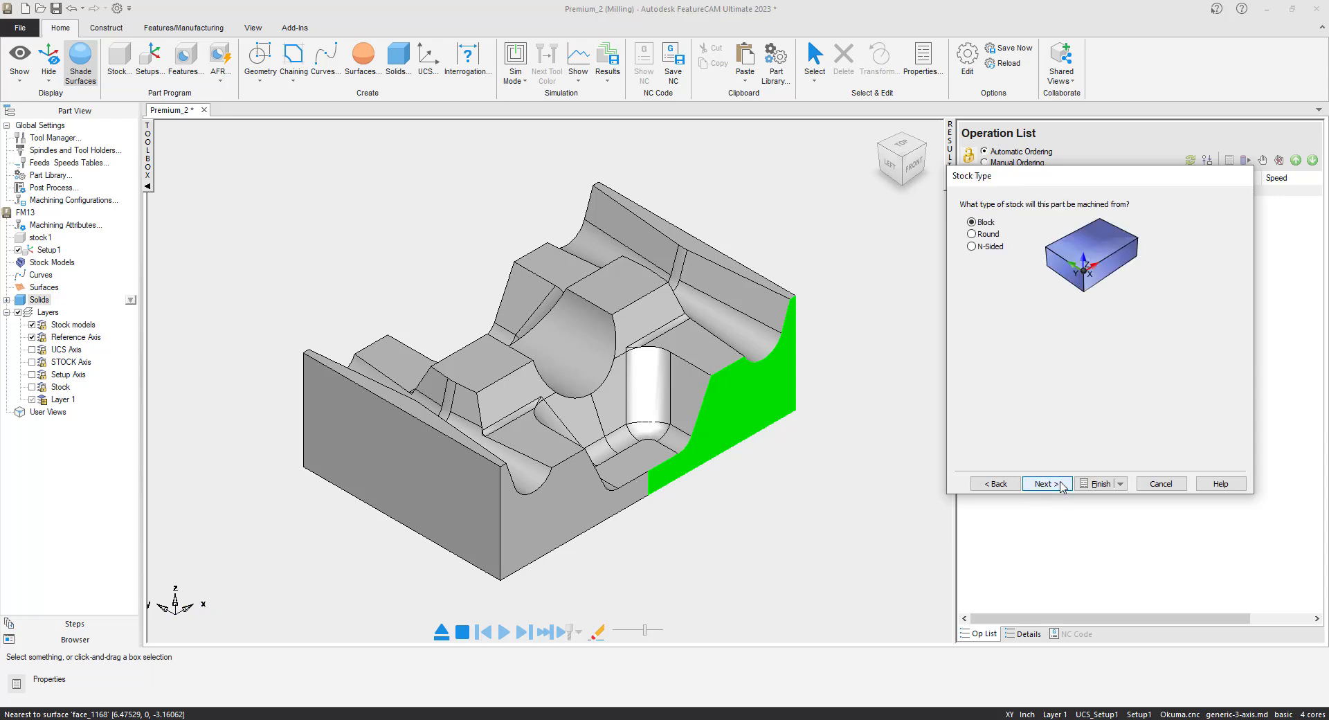
pyautogui.click(1046, 483)
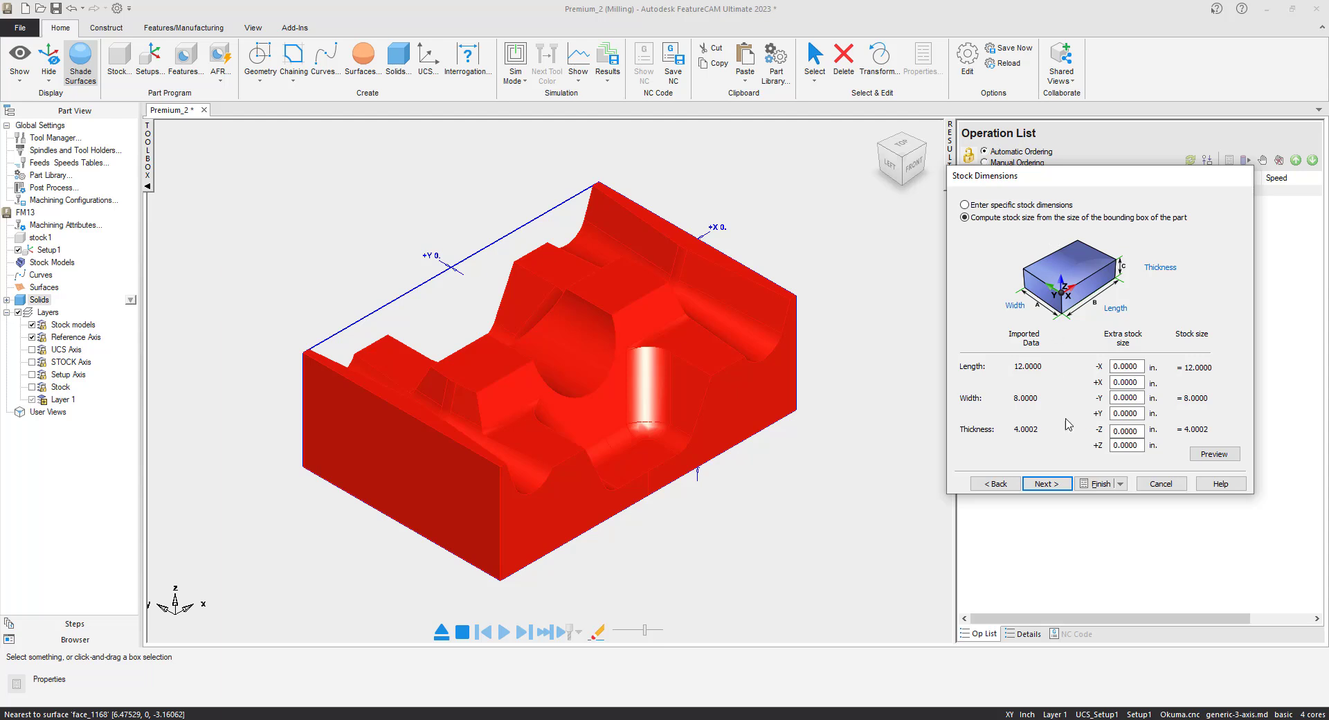
pyautogui.click(1060, 486)
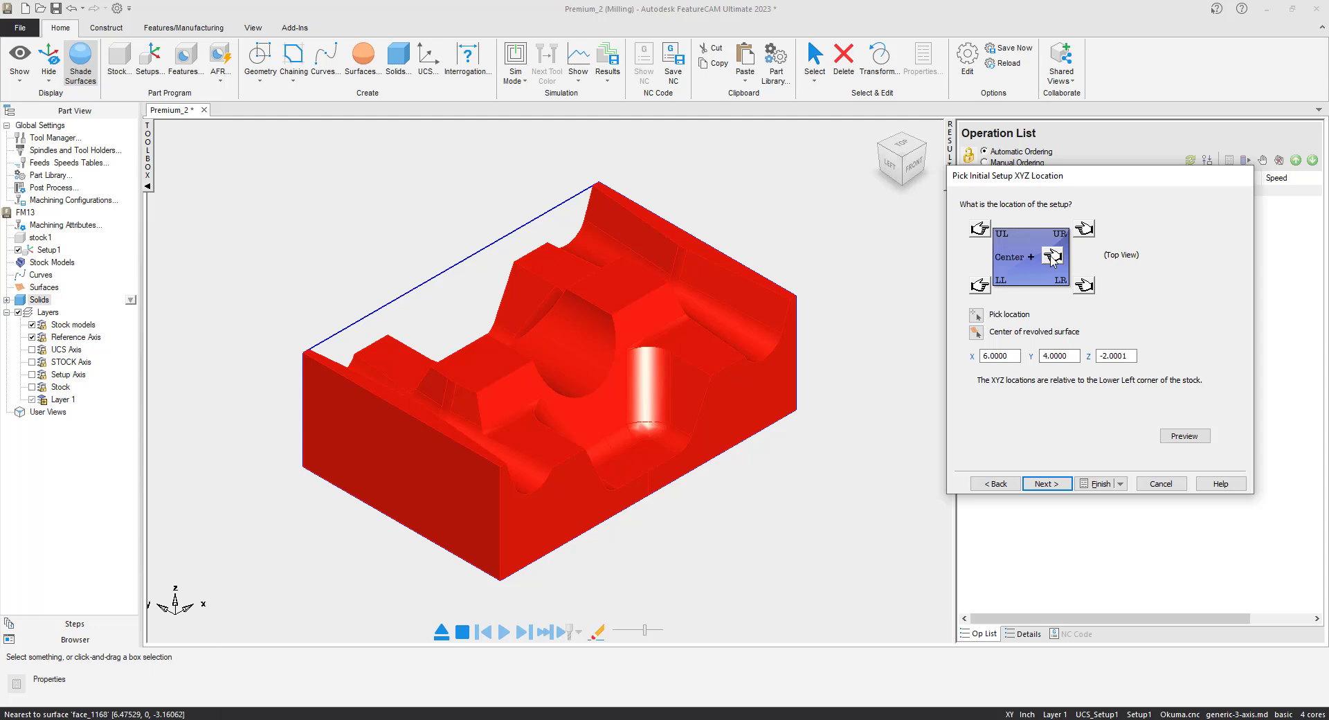
pyautogui.click(1049, 484)
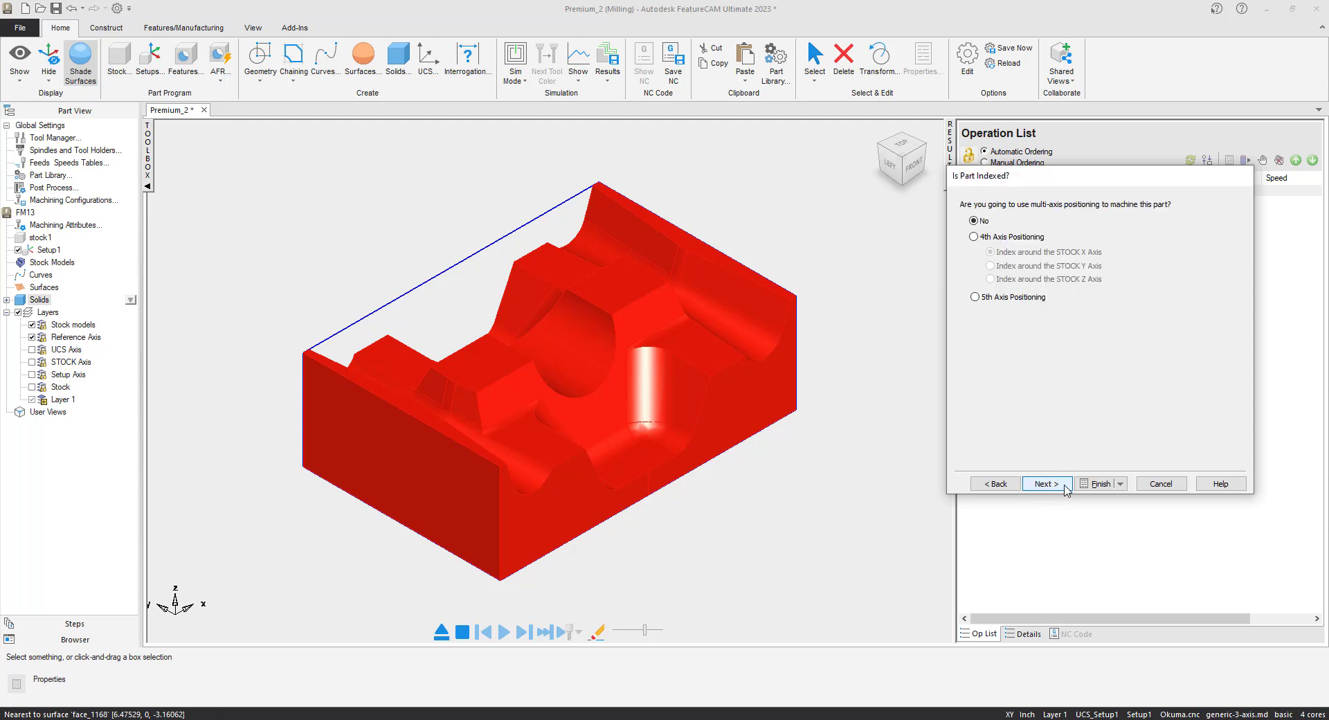
pyautogui.click(1102, 484)
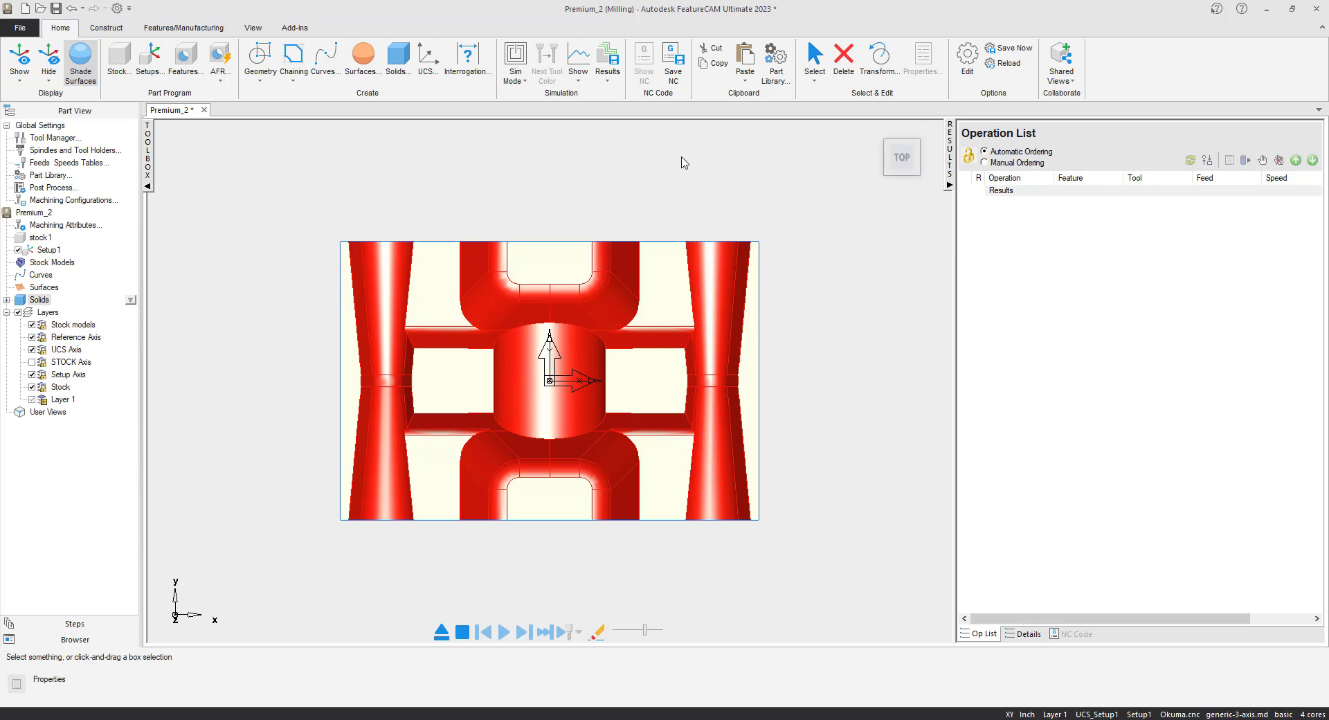
# Return to isometric view and drop Matsuura.cnc onto FeatureCAM to replace the Okuma.cnc post.
pyautogui.click(888, 177)
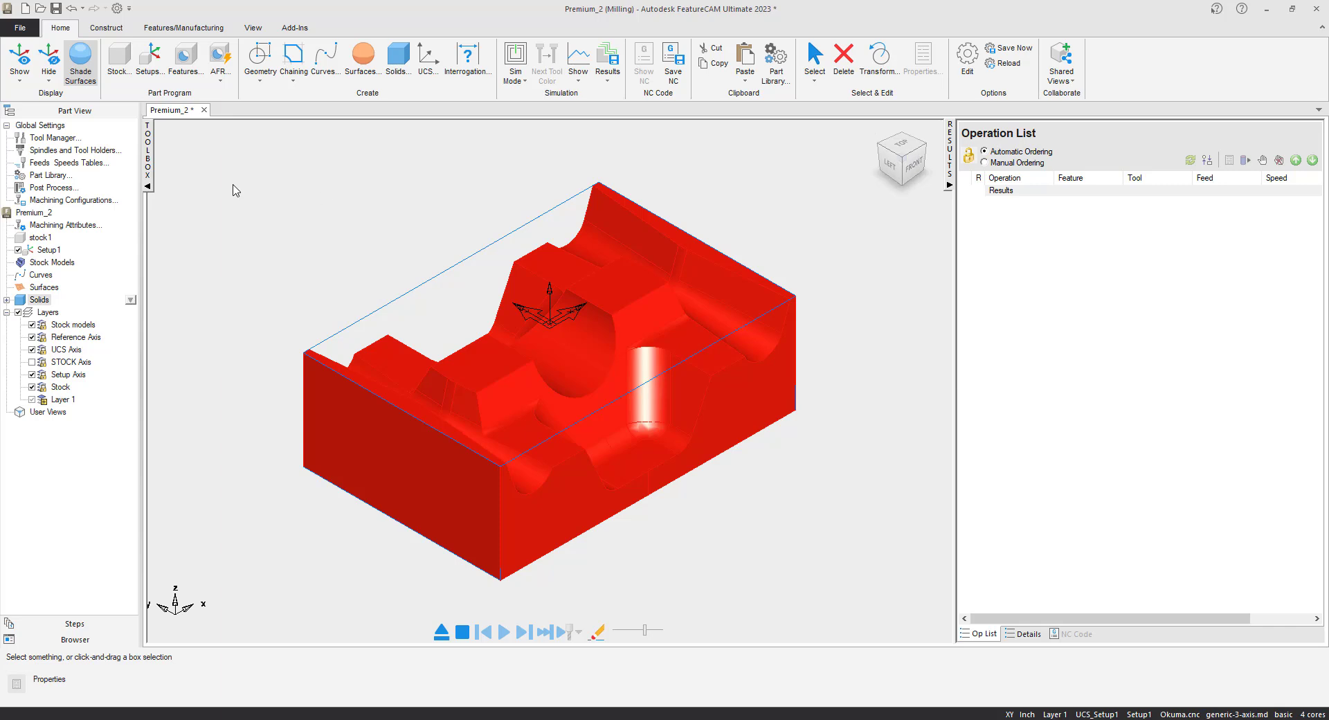
pyautogui.click(253, 247)
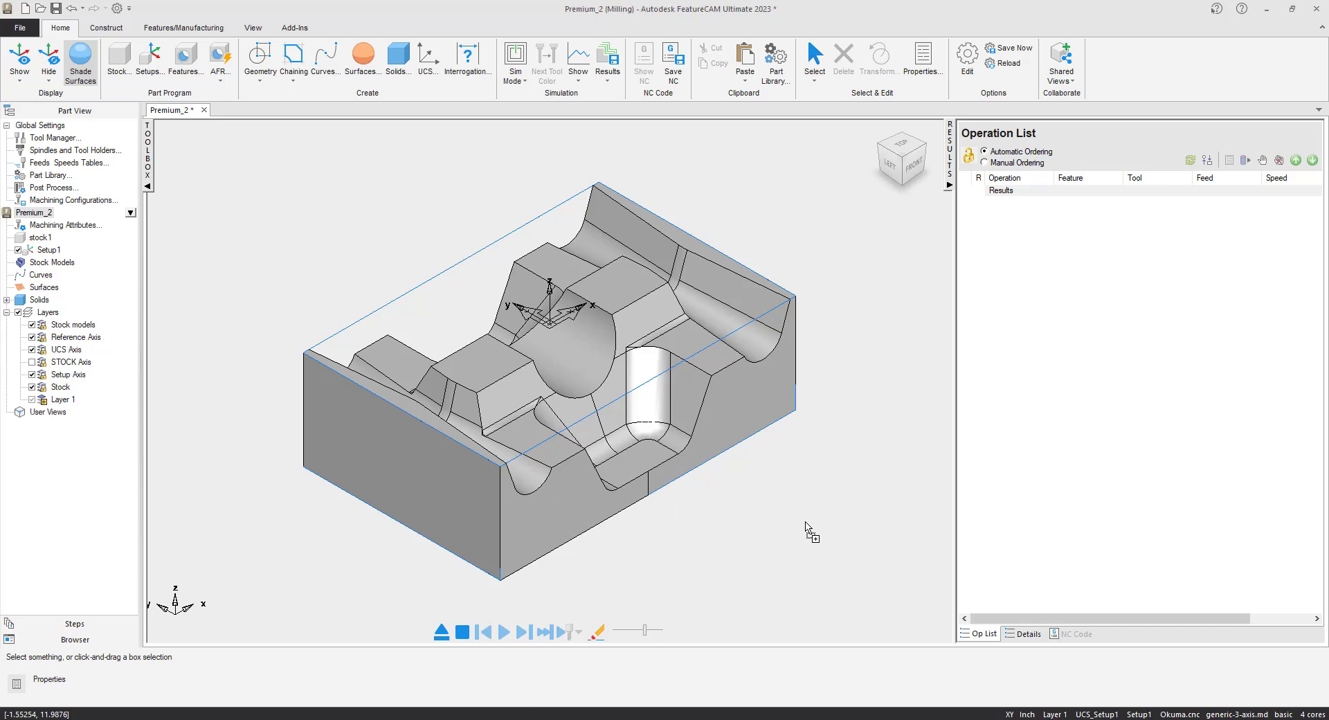
pyautogui.press('super+Down')
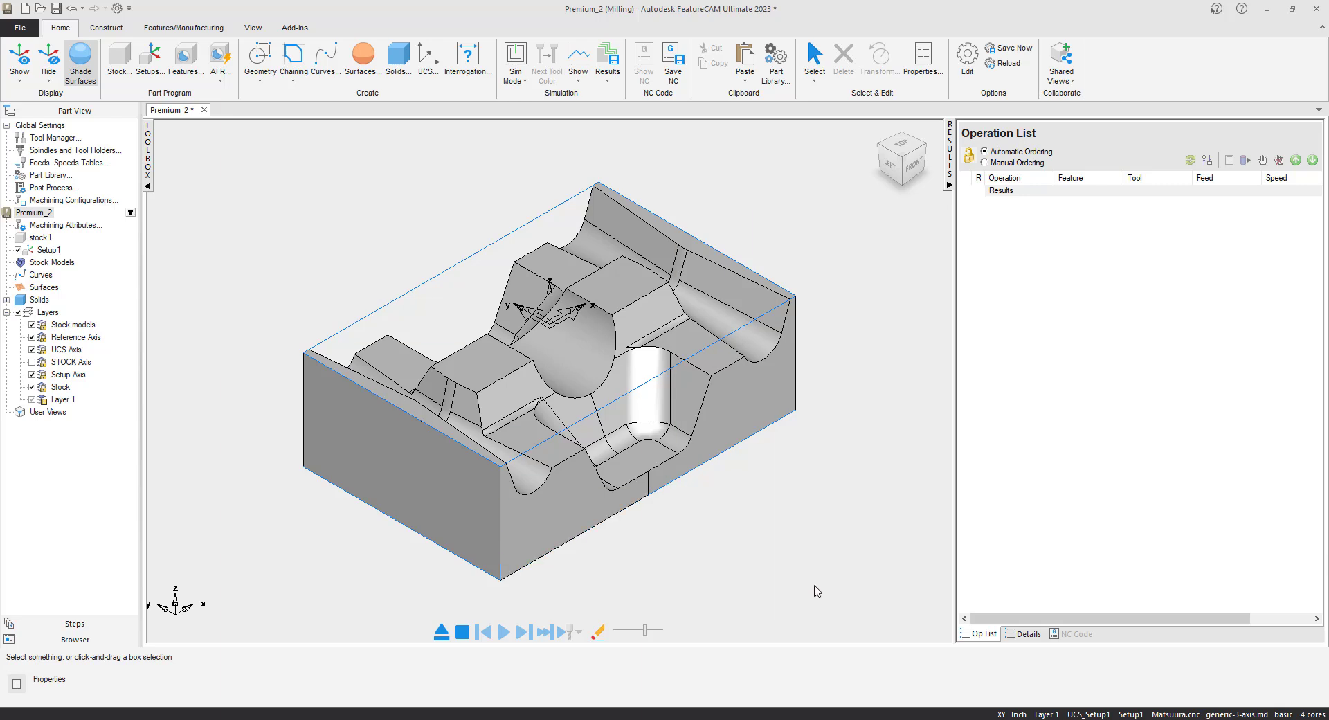
pyautogui.moveTo(814, 585); pyautogui.dragTo(842, 596)
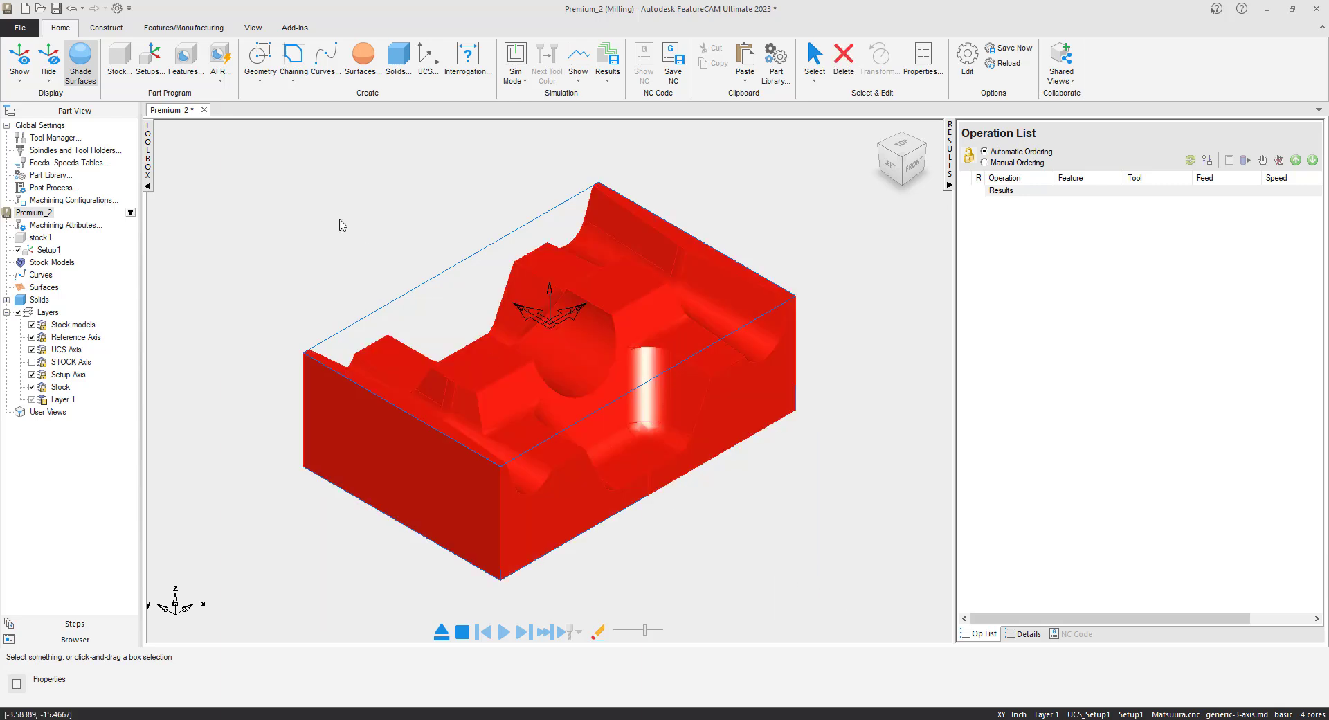
# Create srf_mill1 from the part faces with a single Z Level roughing operation, rough1.
pyautogui.click(185, 57)
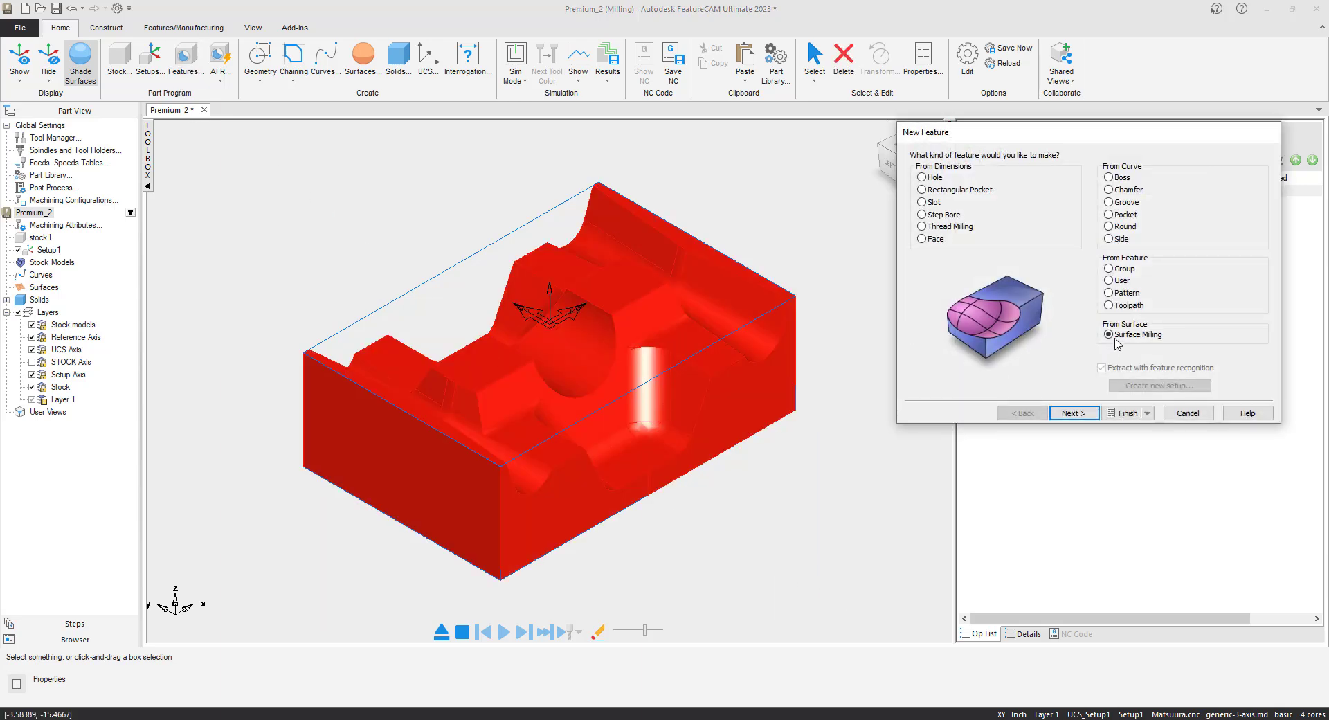
pyautogui.click(1096, 415)
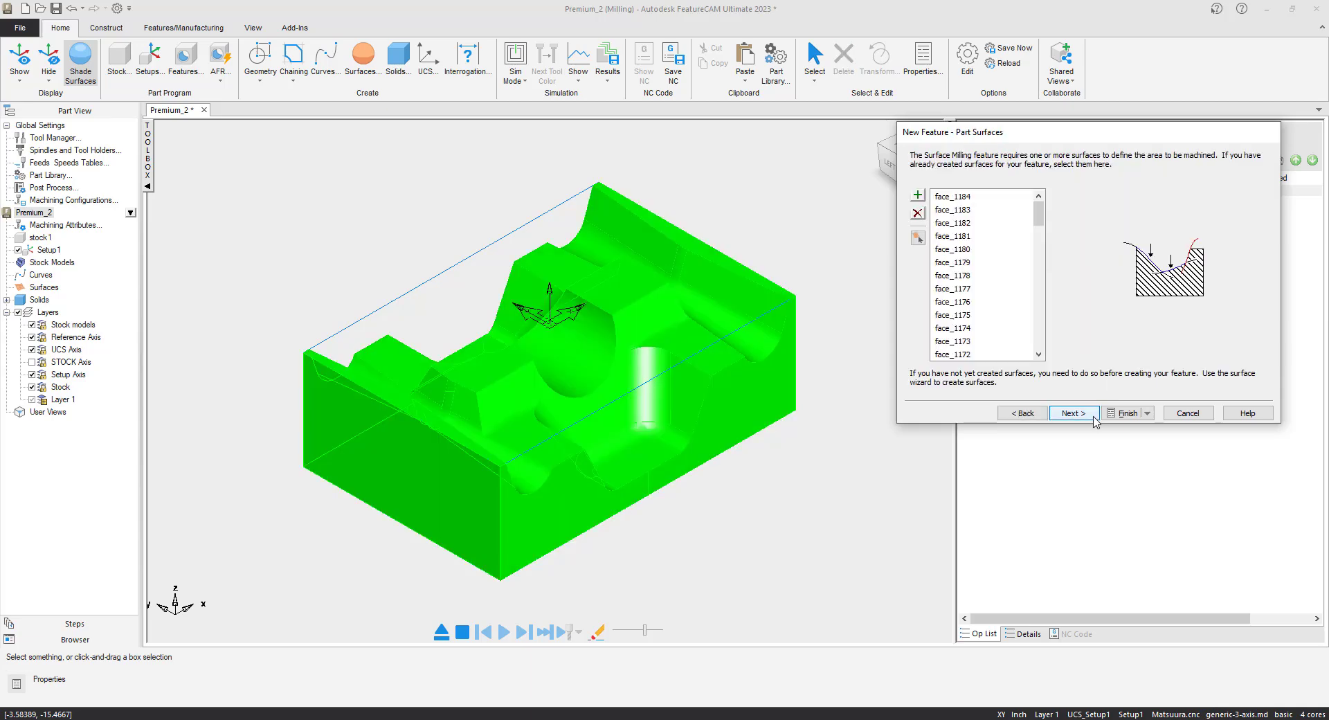
pyautogui.click(1072, 413)
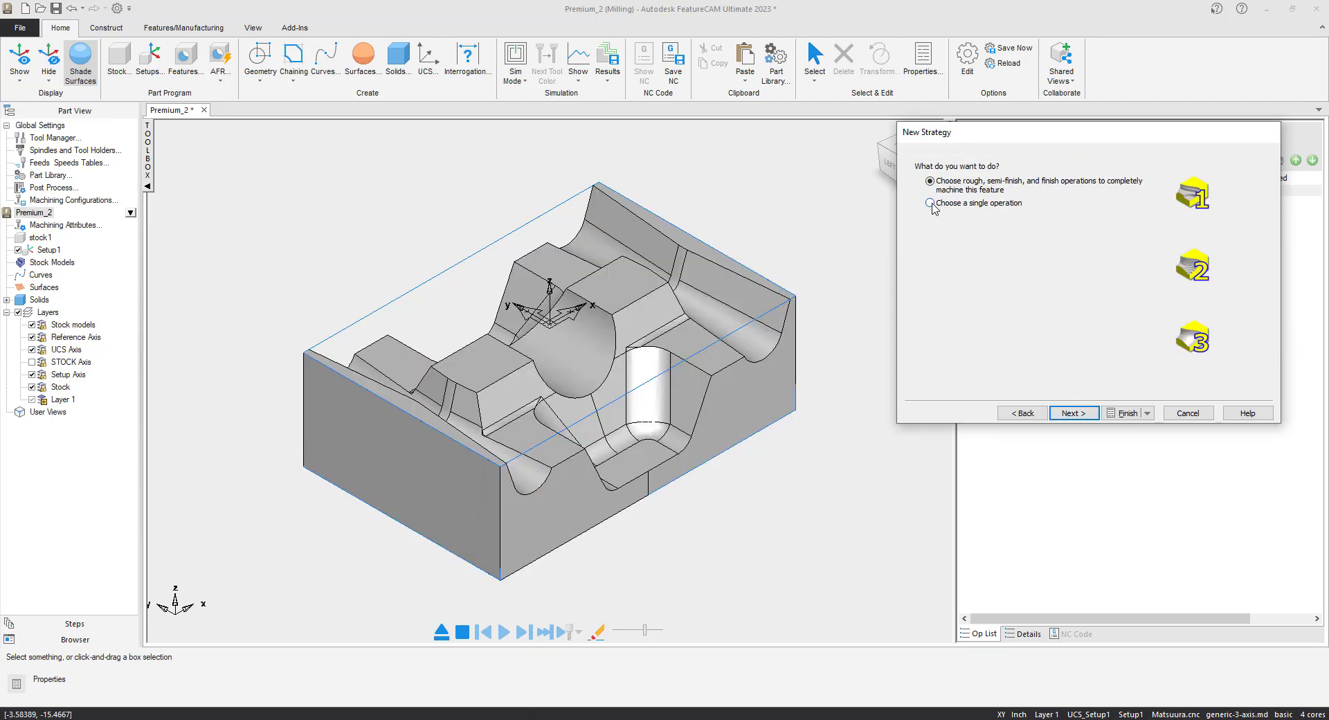
pyautogui.click(930, 203)
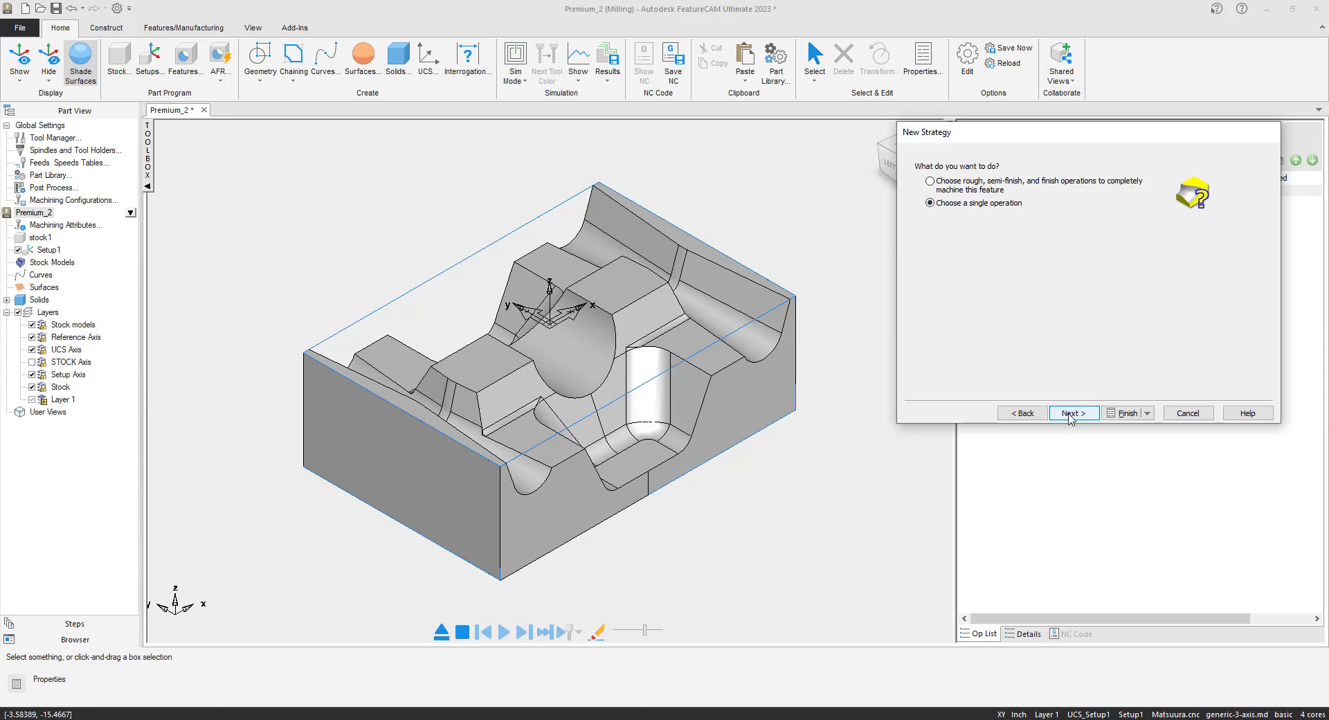
pyautogui.click(1070, 416)
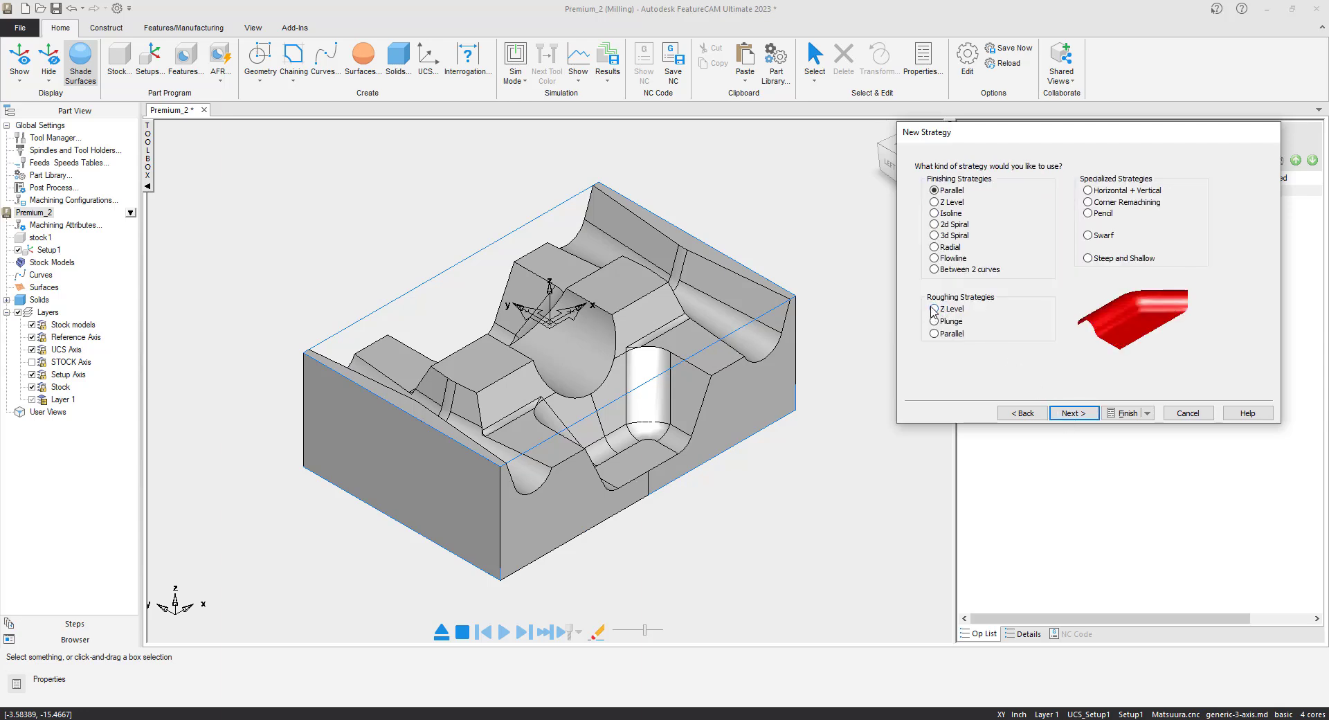
pyautogui.click(934, 310)
pyautogui.click(1063, 414)
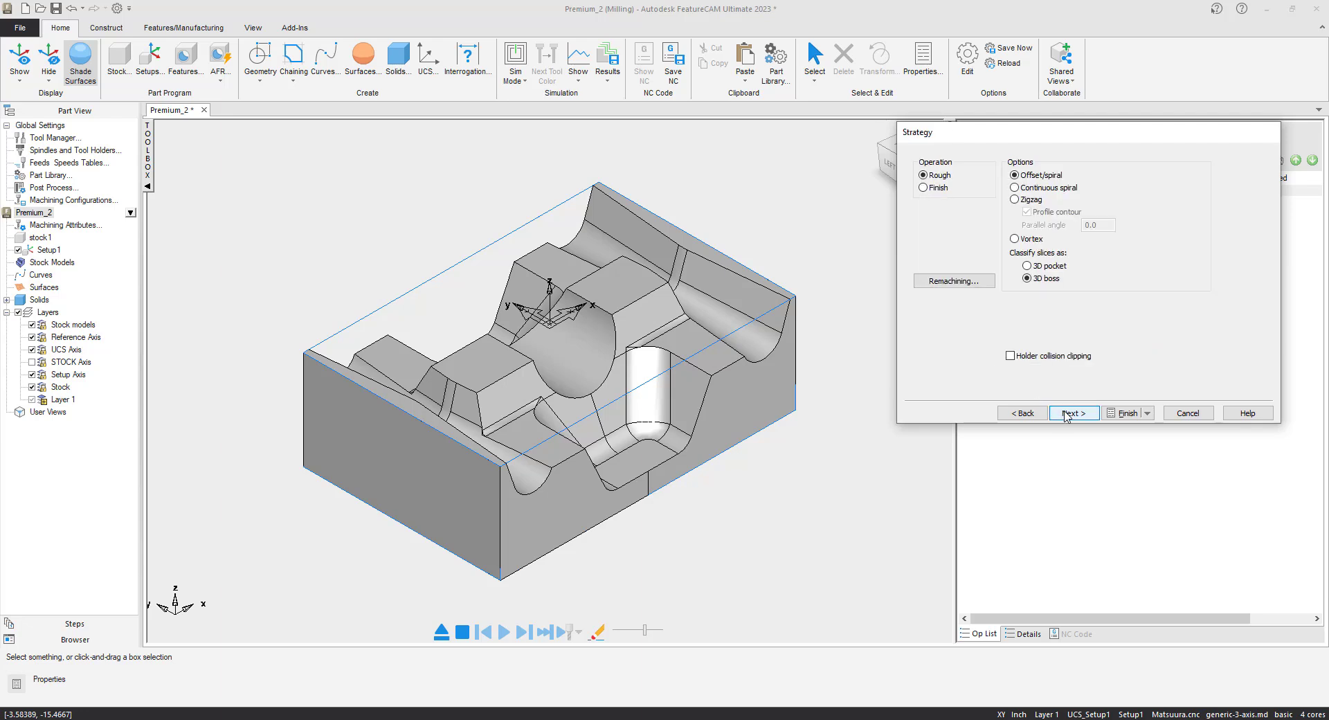
pyautogui.click(1066, 413)
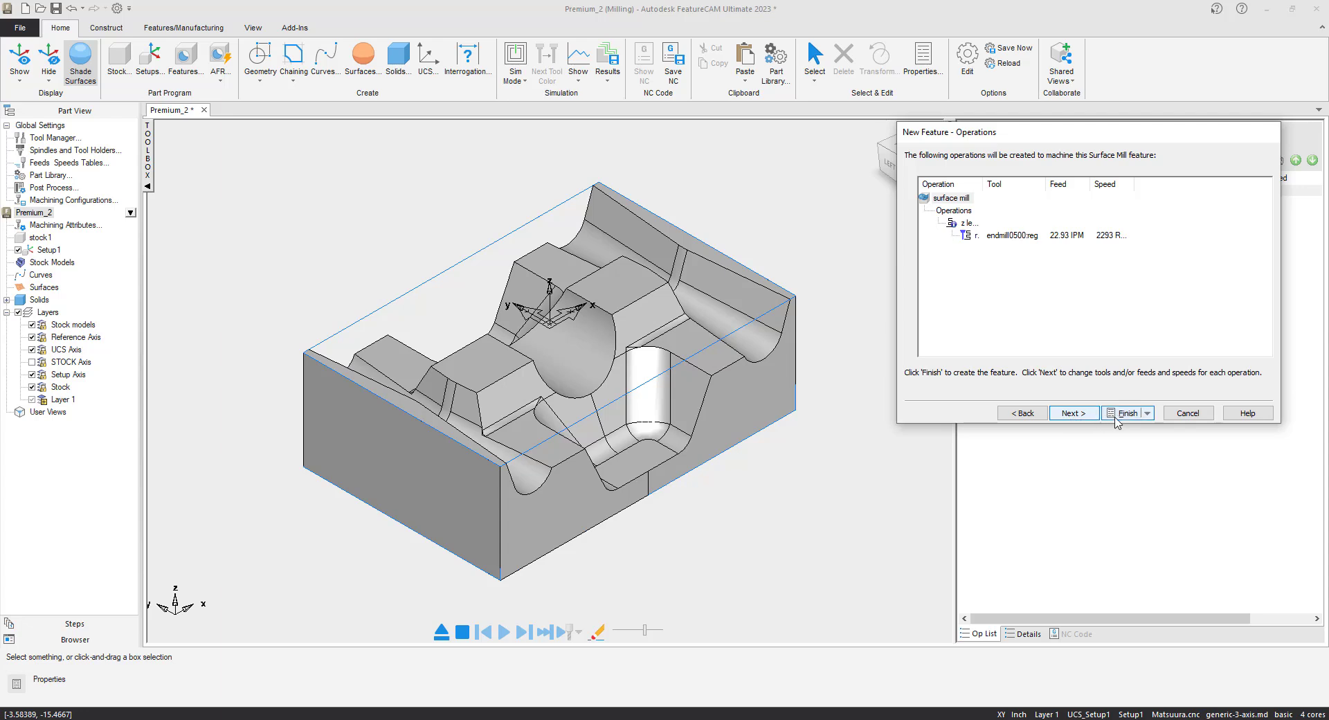
pyautogui.click(1126, 413)
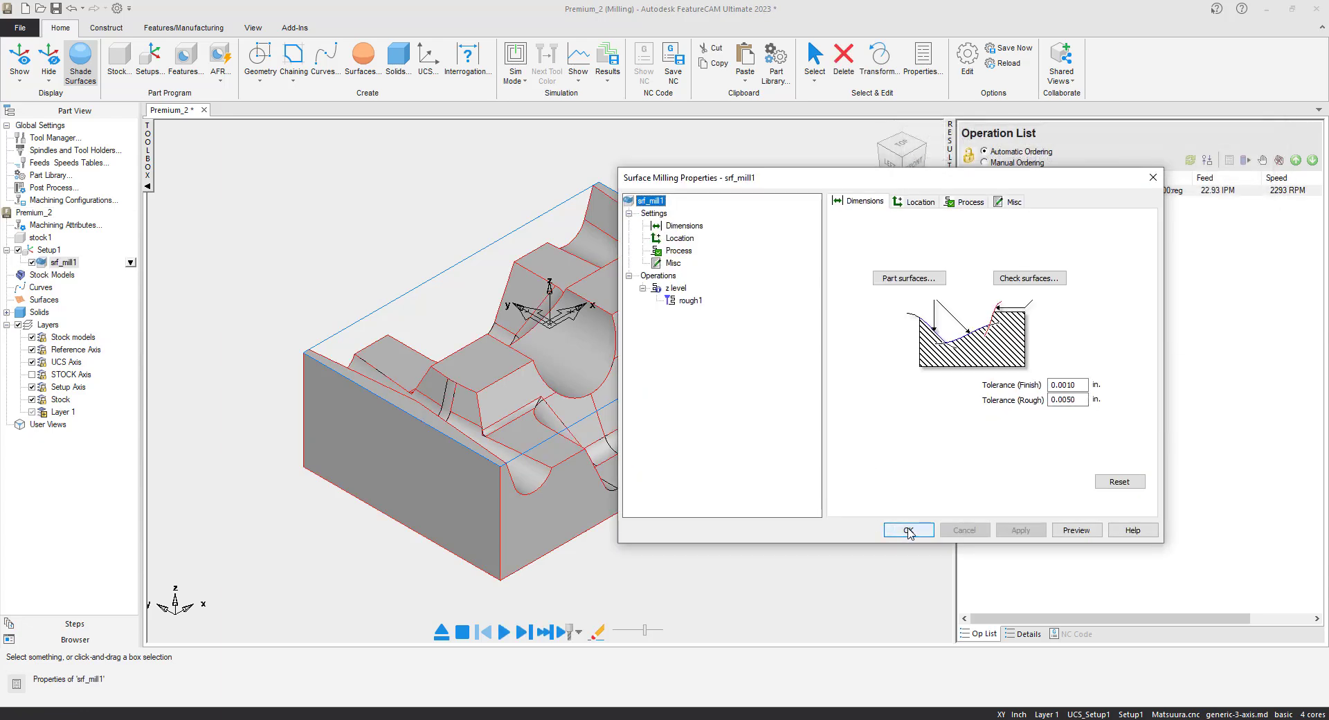
pyautogui.click(908, 530)
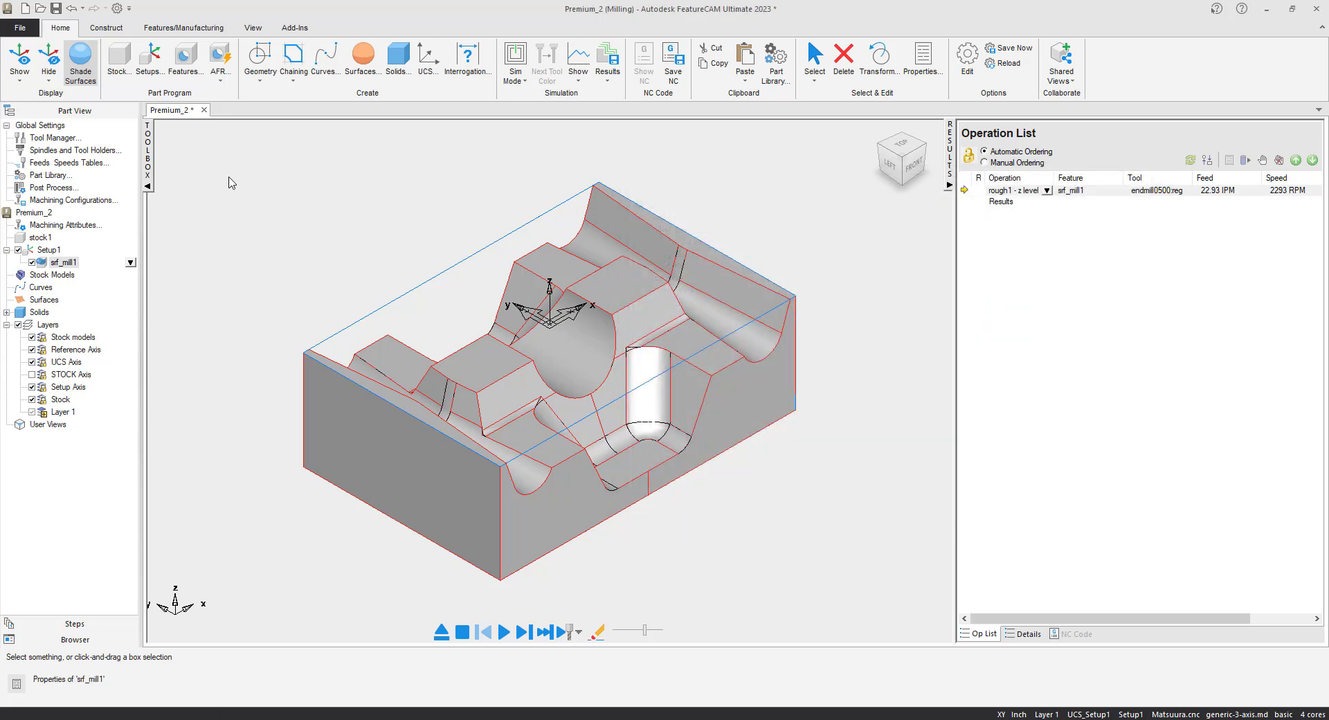
pyautogui.moveTo(243, 143); pyautogui.dragTo(863, 583)
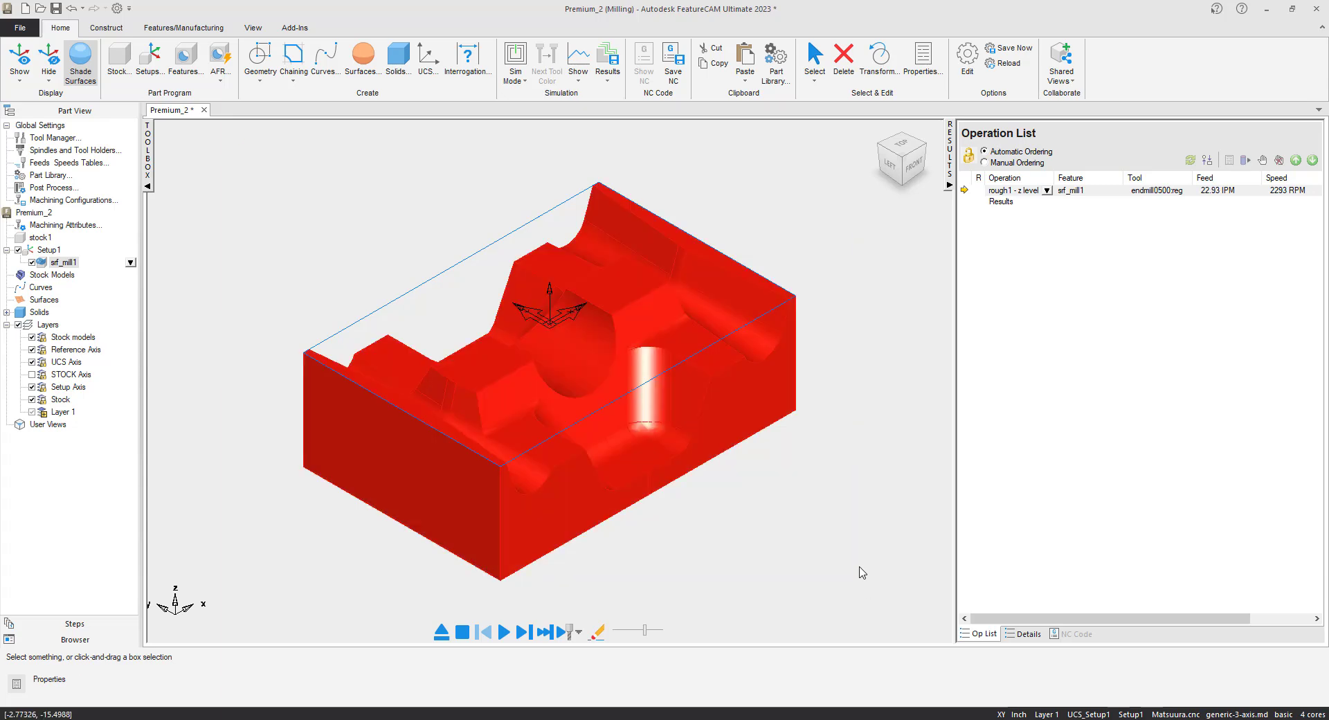
# Add srf_mill2 with a single Steep and Shallow finish operation, finish1, at 30° threshold.
pyautogui.click(184, 64)
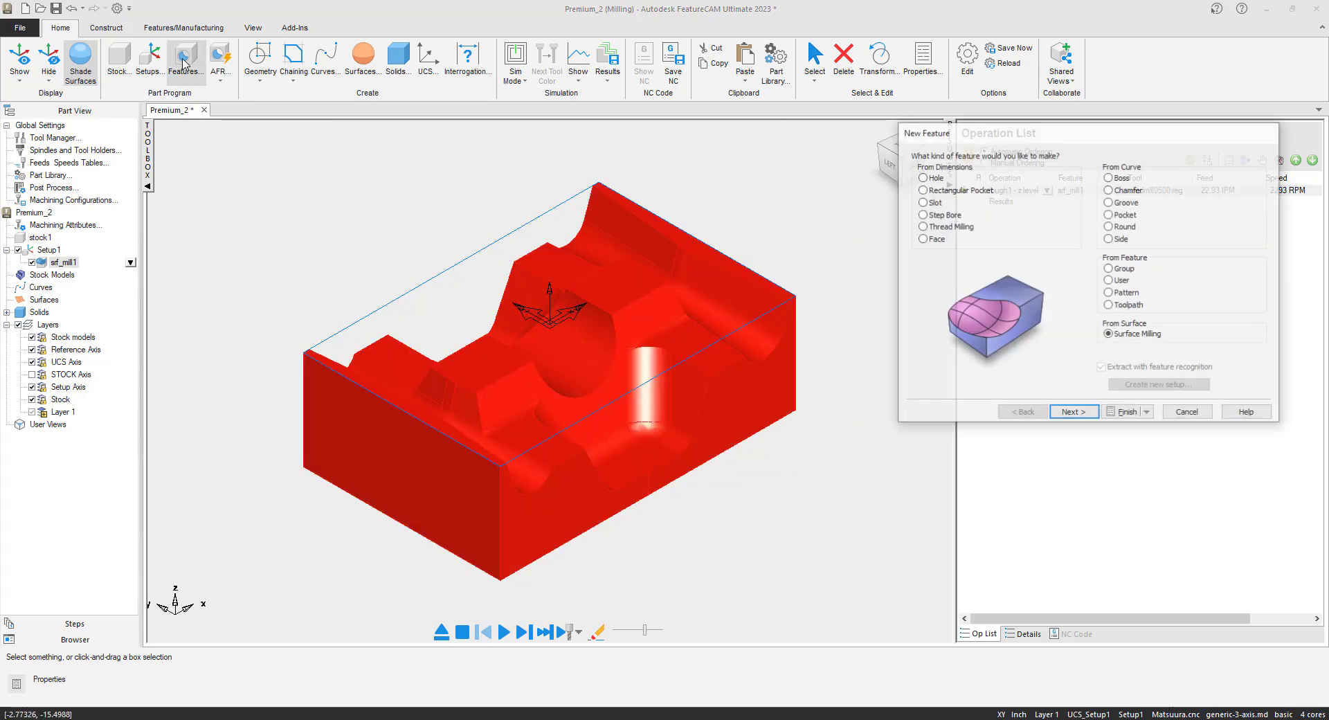
pyautogui.click(1073, 413)
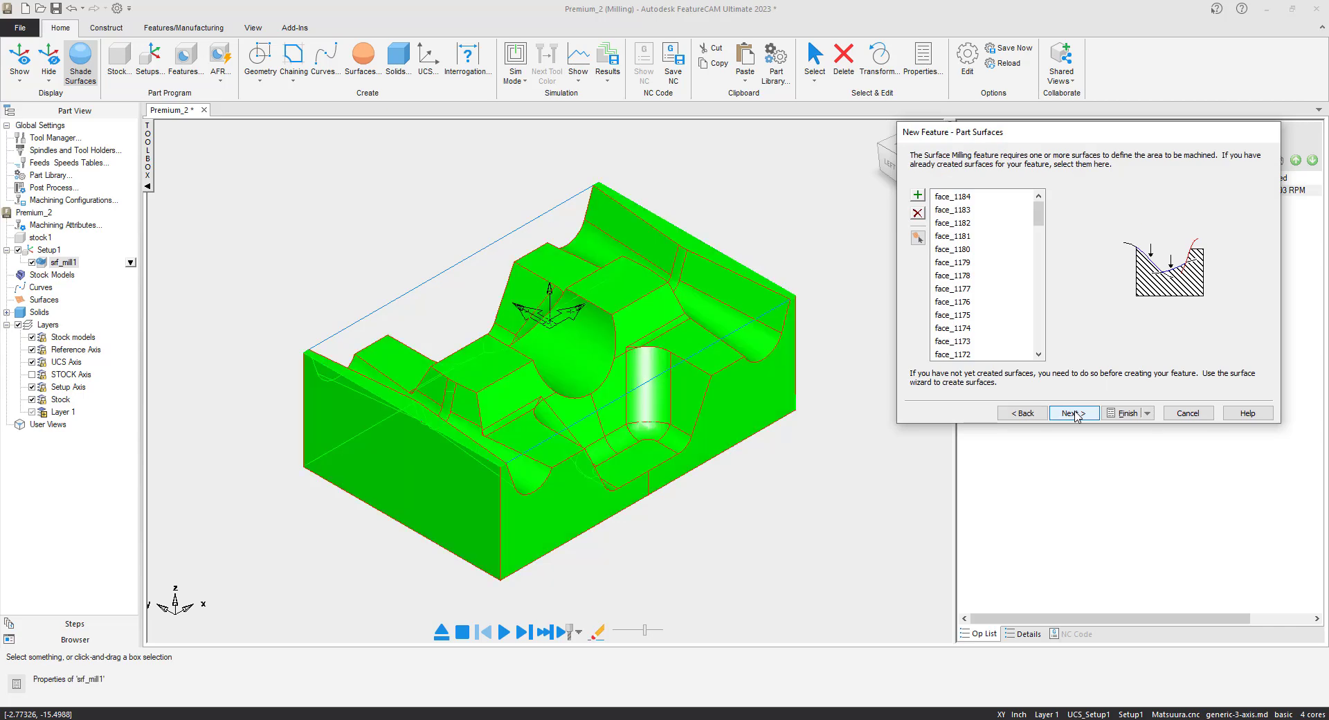
pyautogui.click(1073, 413)
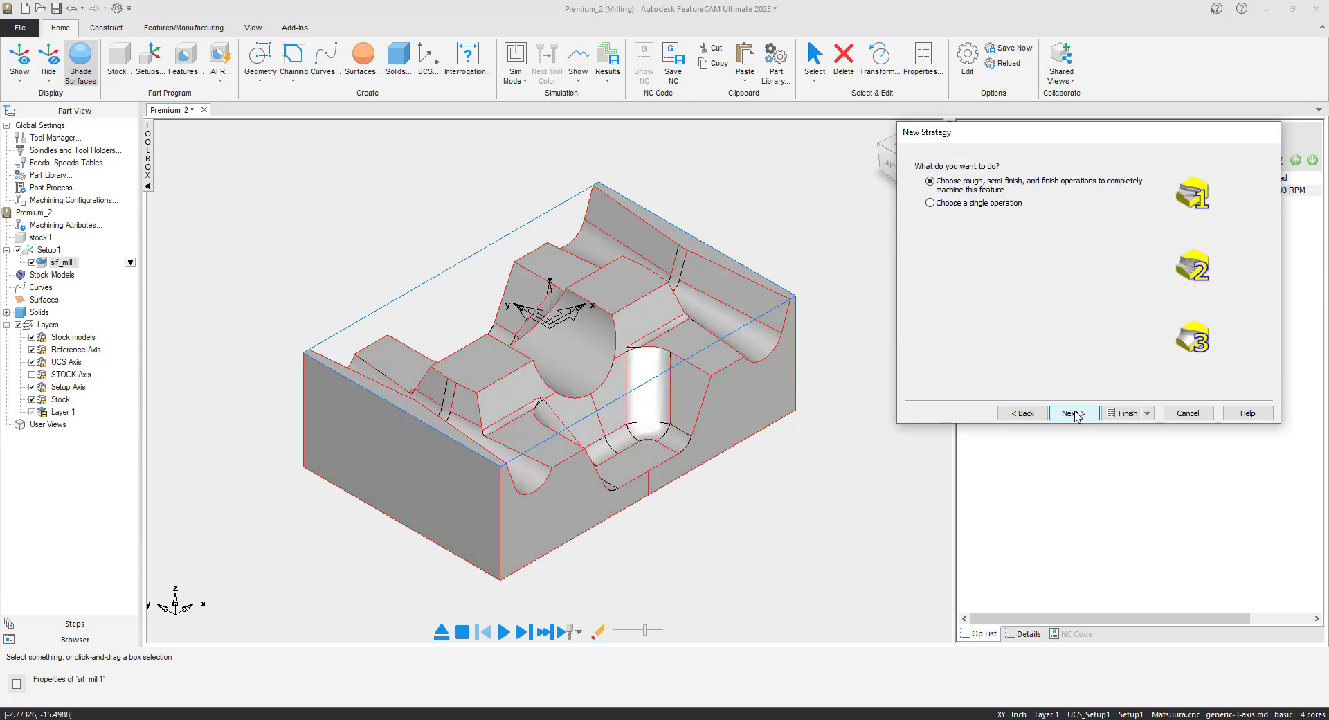
pyautogui.click(930, 203)
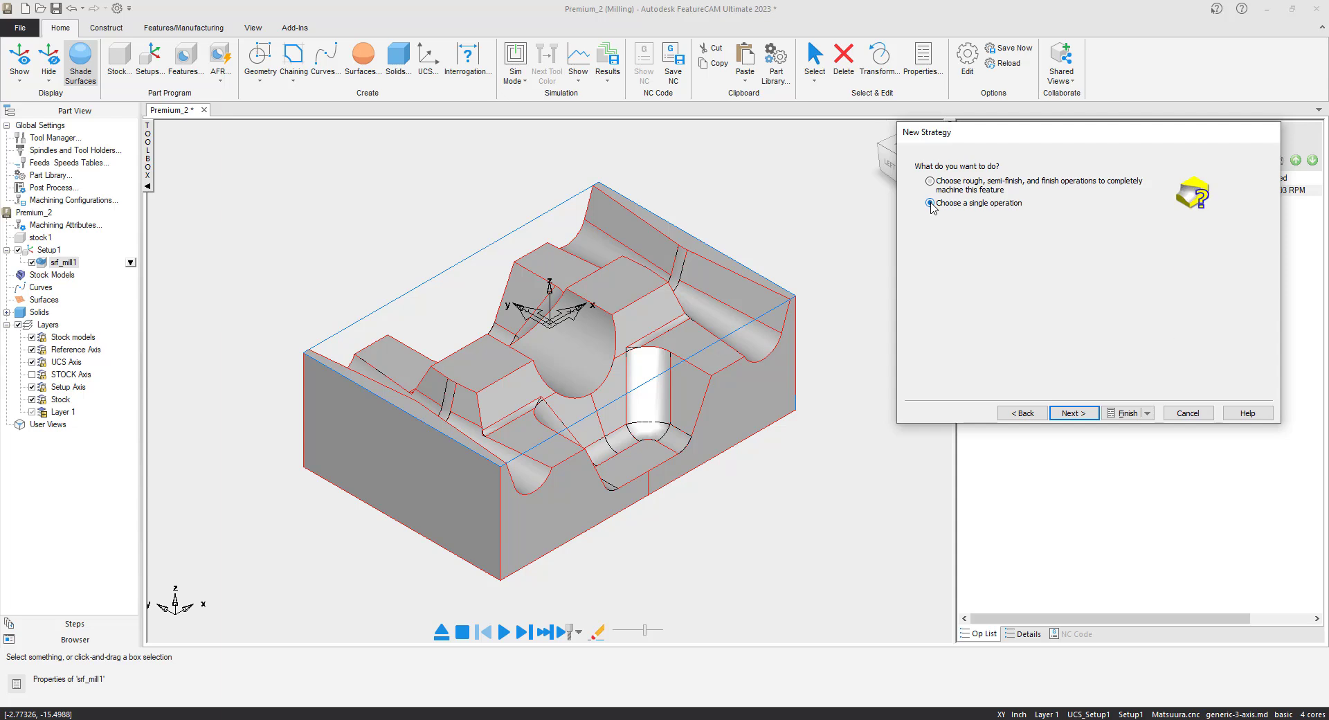
pyautogui.click(1090, 417)
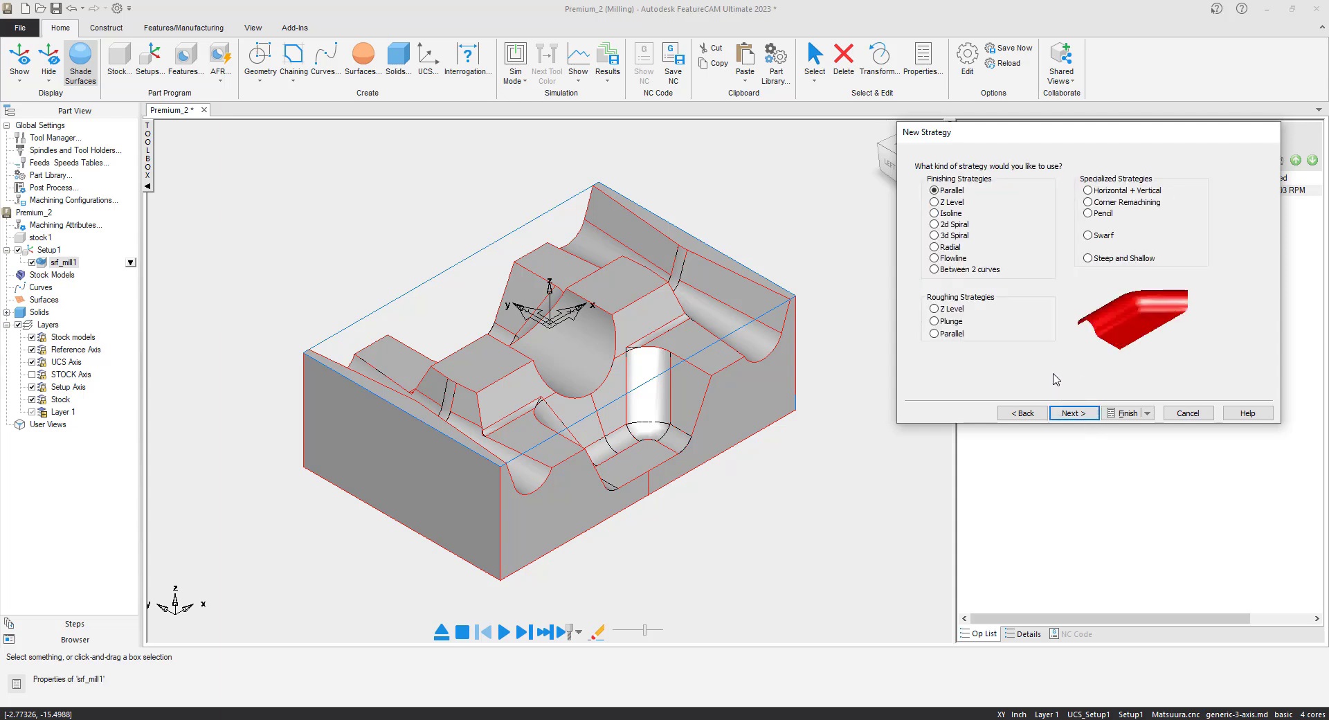
pyautogui.click(1087, 258)
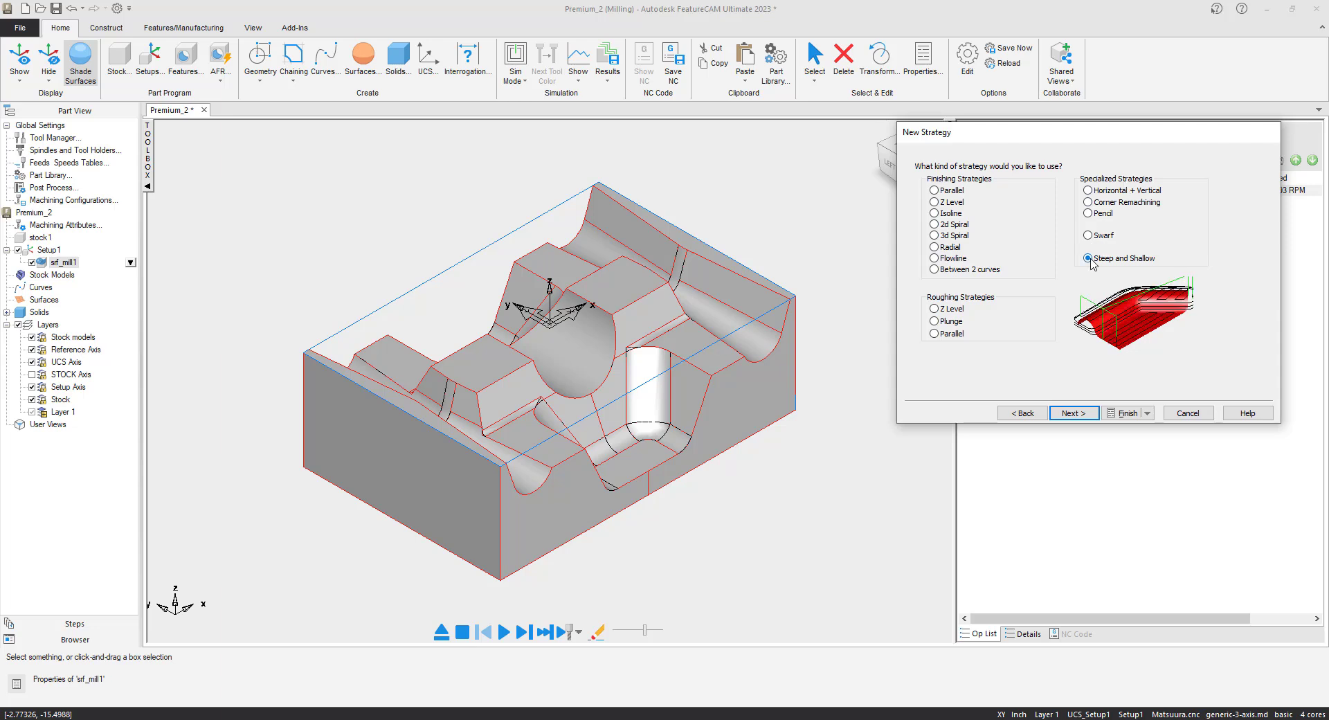
pyautogui.click(1072, 413)
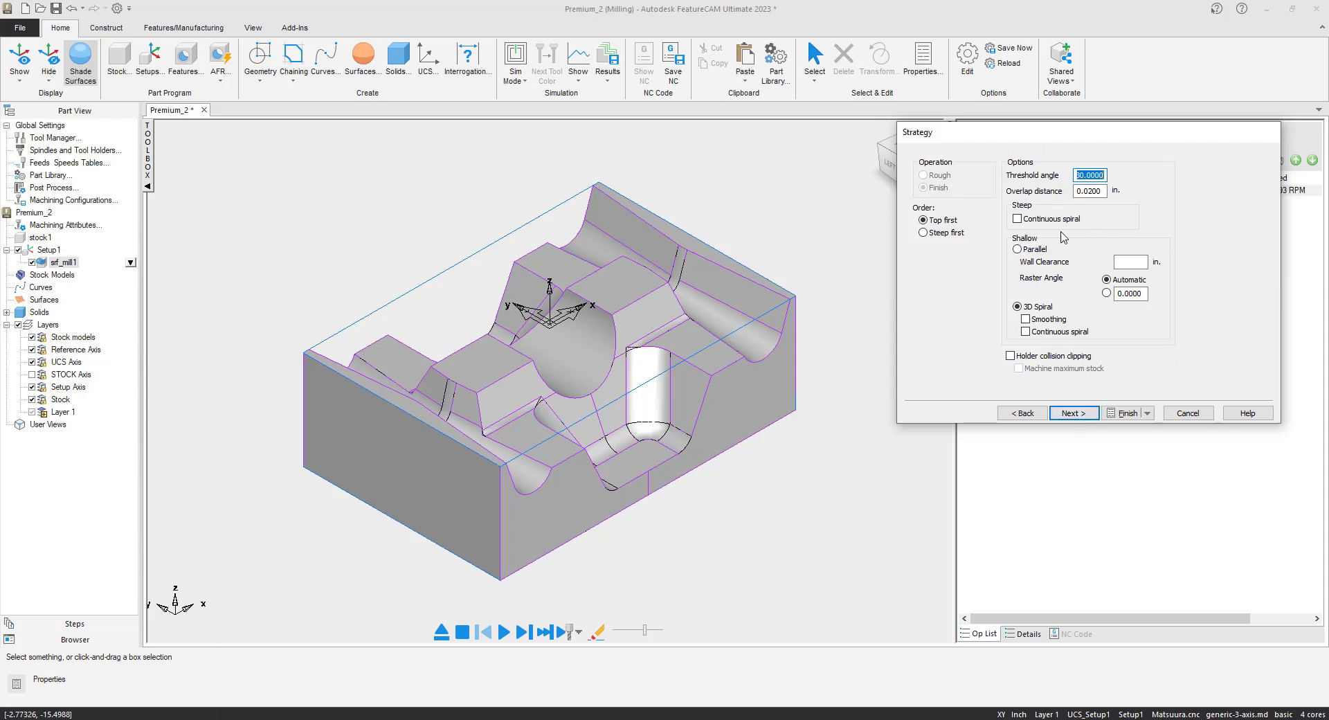
pyautogui.click(1123, 413)
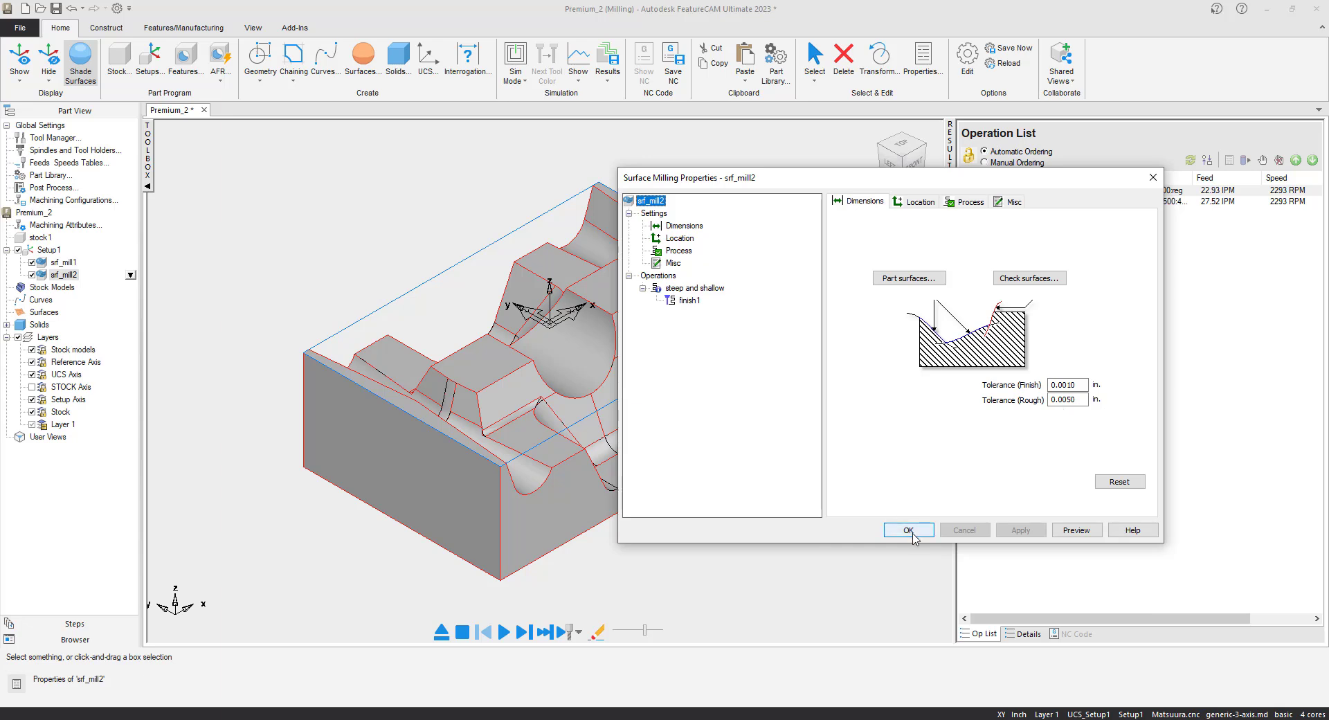
pyautogui.click(908, 530)
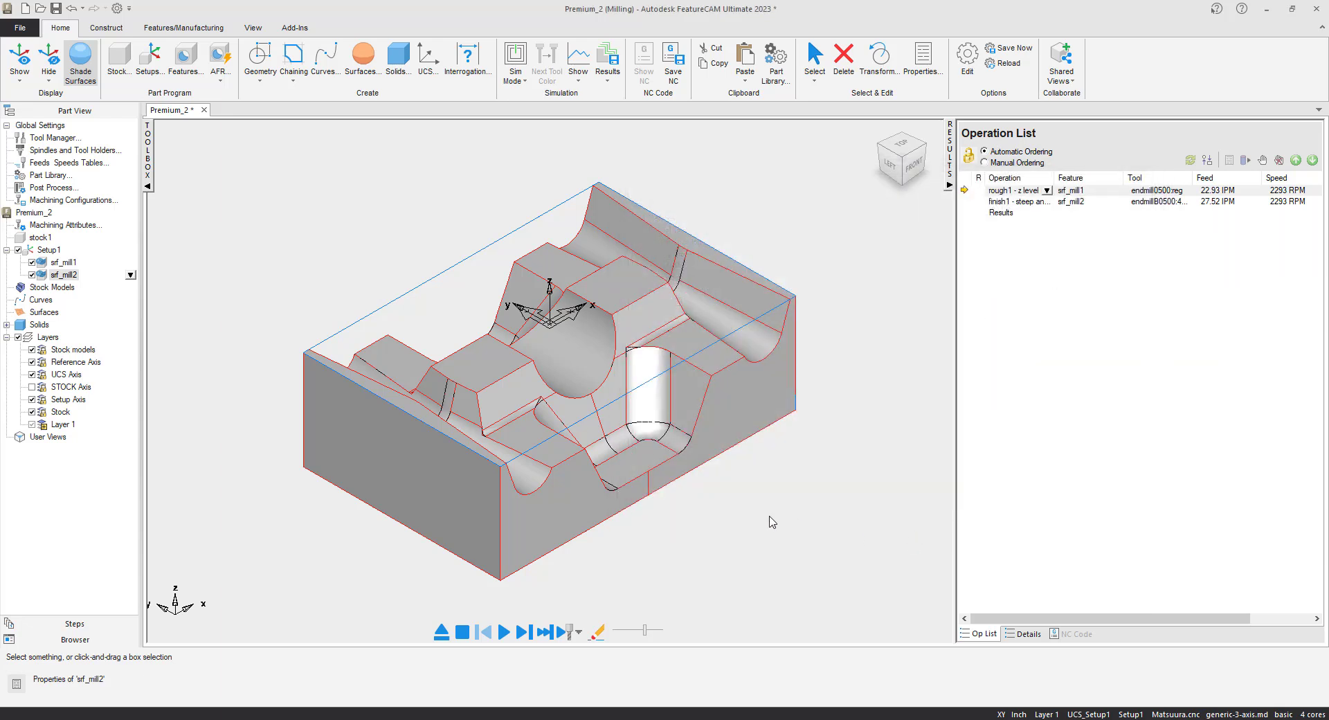
# Simulate both toolpaths in Centerline mode.
pyautogui.click(515, 65)
pyautogui.click(535, 103)
pyautogui.click(503, 631)
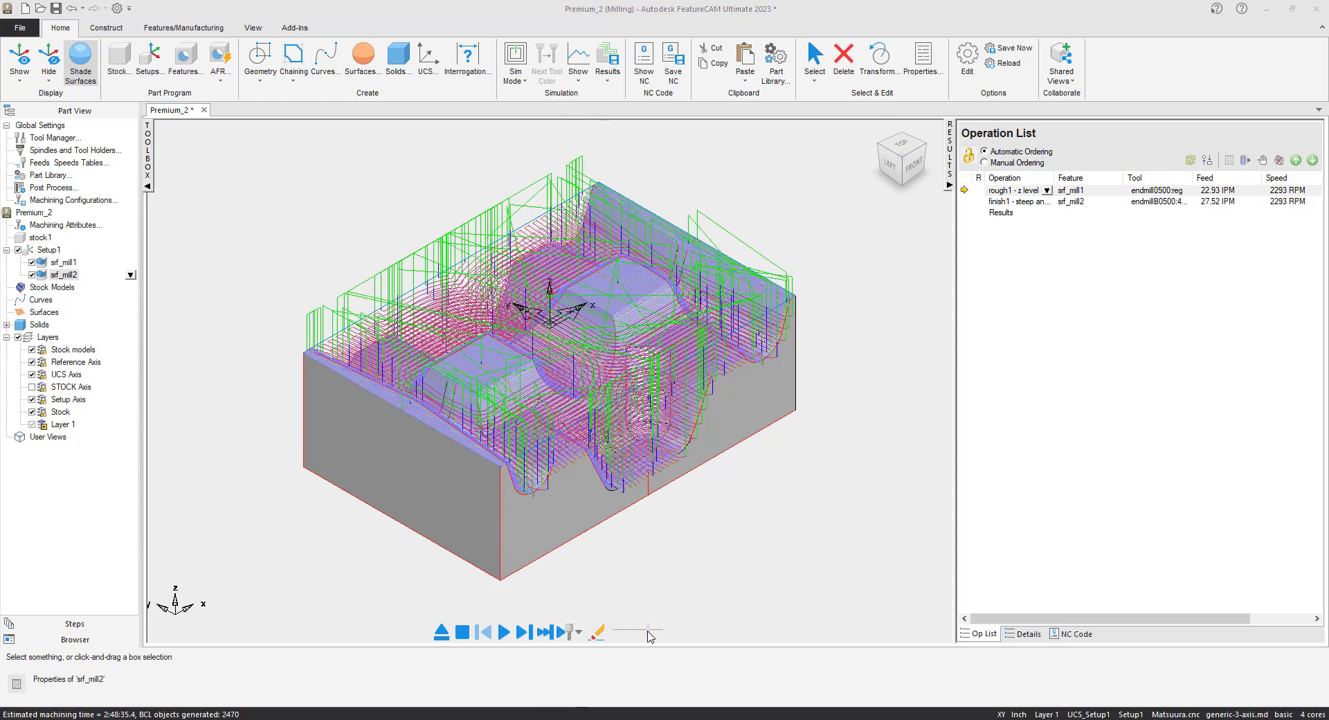
# Rerun the simulation in 3D solid mode, then eject it.
pyautogui.click(515, 75)
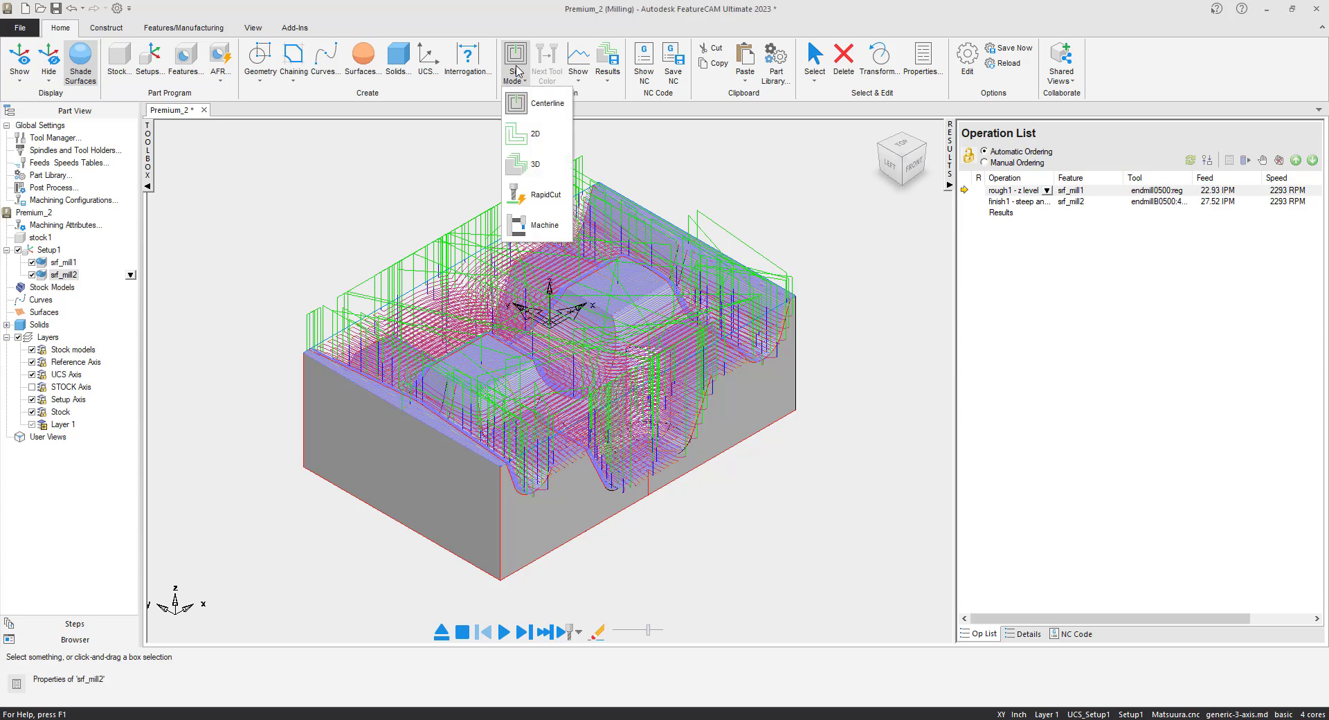
pyautogui.click(548, 166)
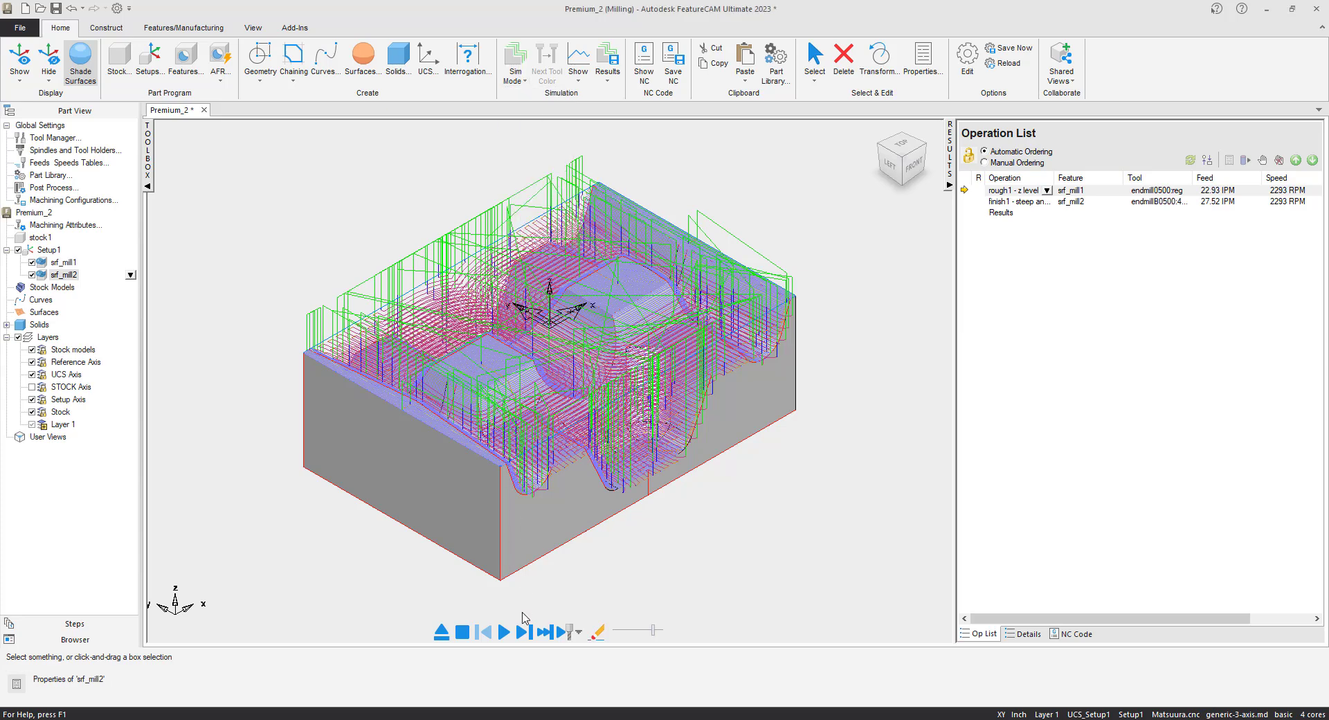
pyautogui.click(503, 633)
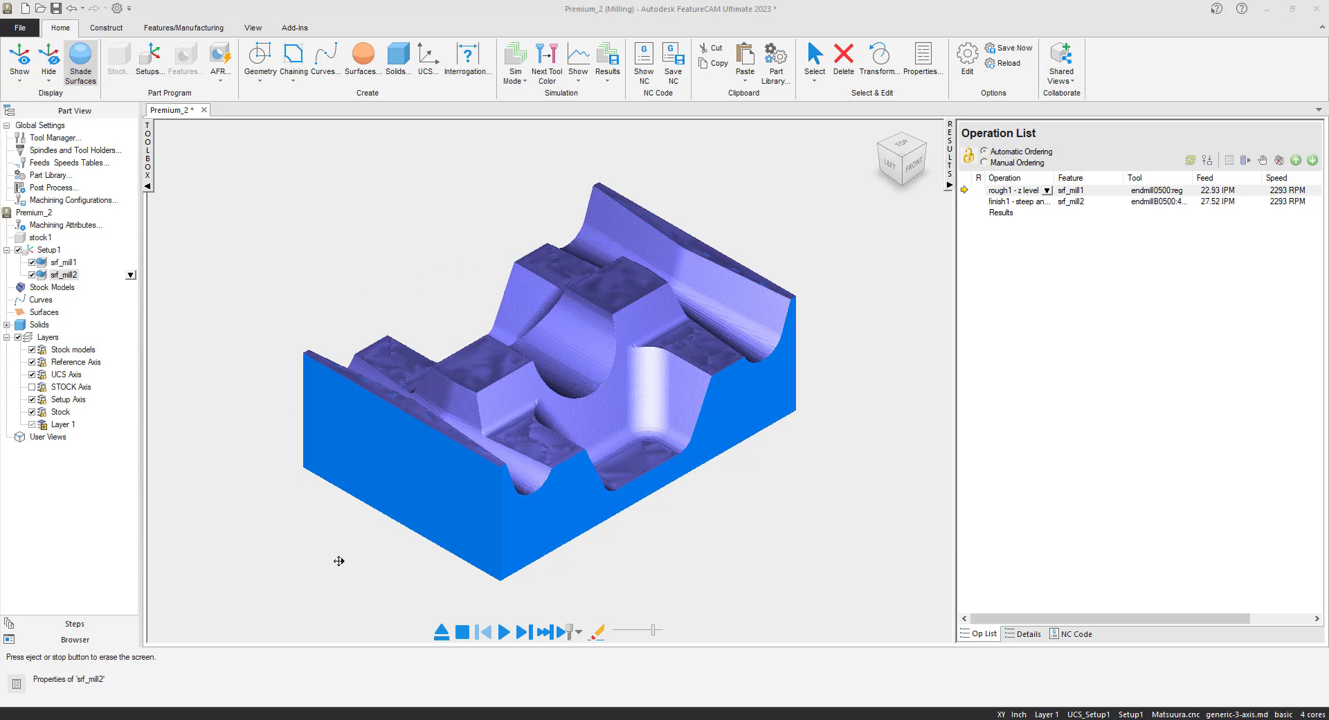
pyautogui.click(441, 631)
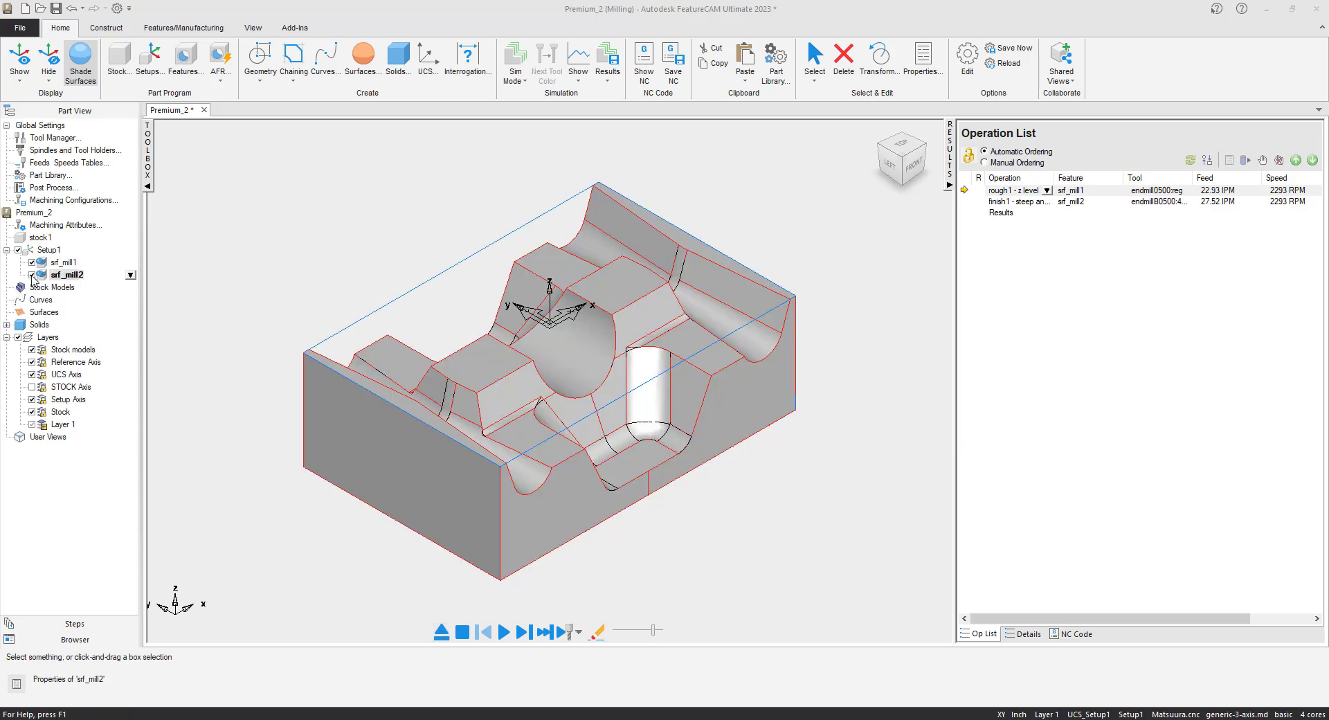
# Exclude srf_mill2 from the operation list and open srf_mill1's properties.
pyautogui.click(32, 276)
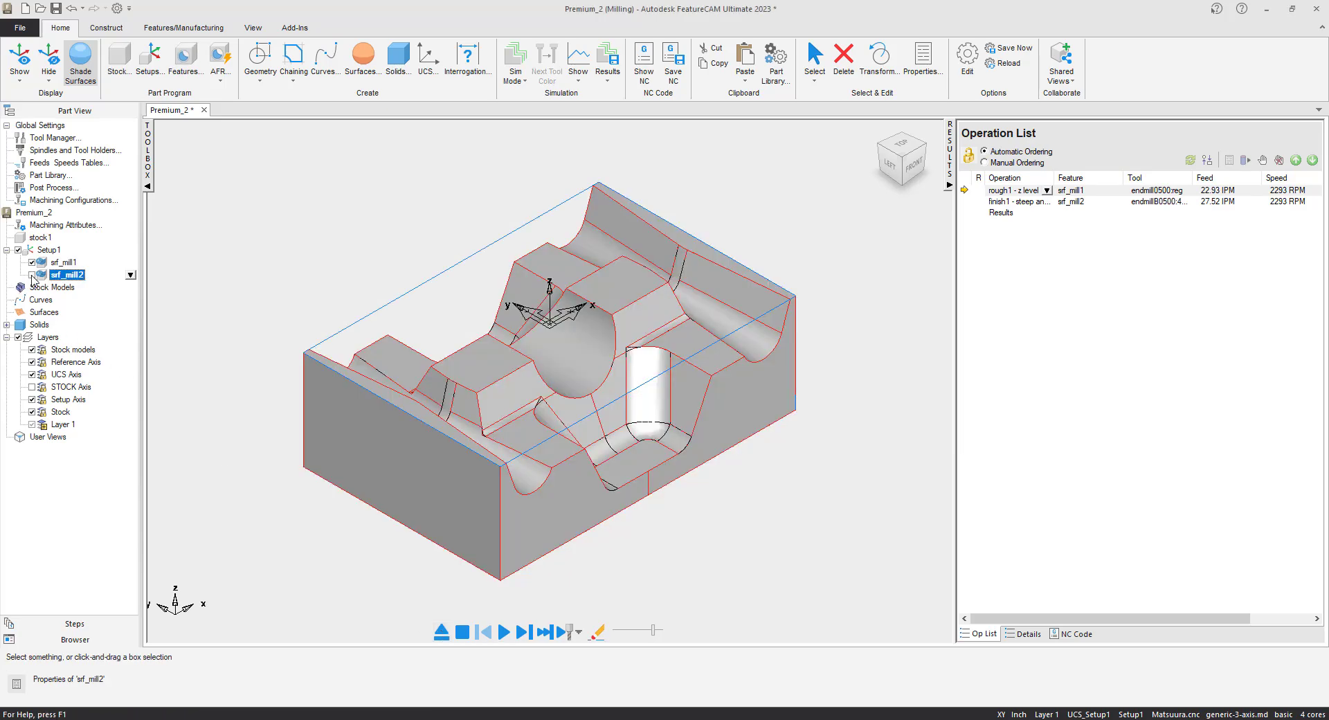
pyautogui.click(66, 262)
pyautogui.rightClick(69, 264)
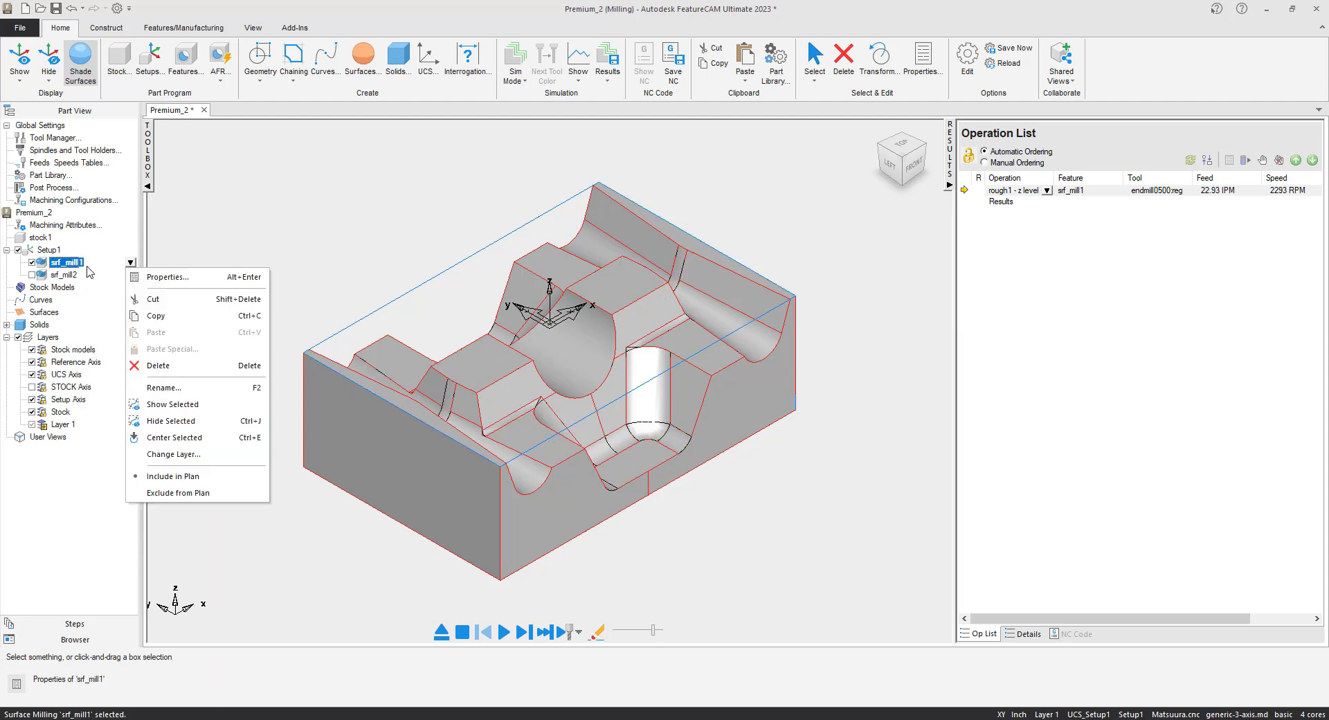
pyautogui.click(181, 275)
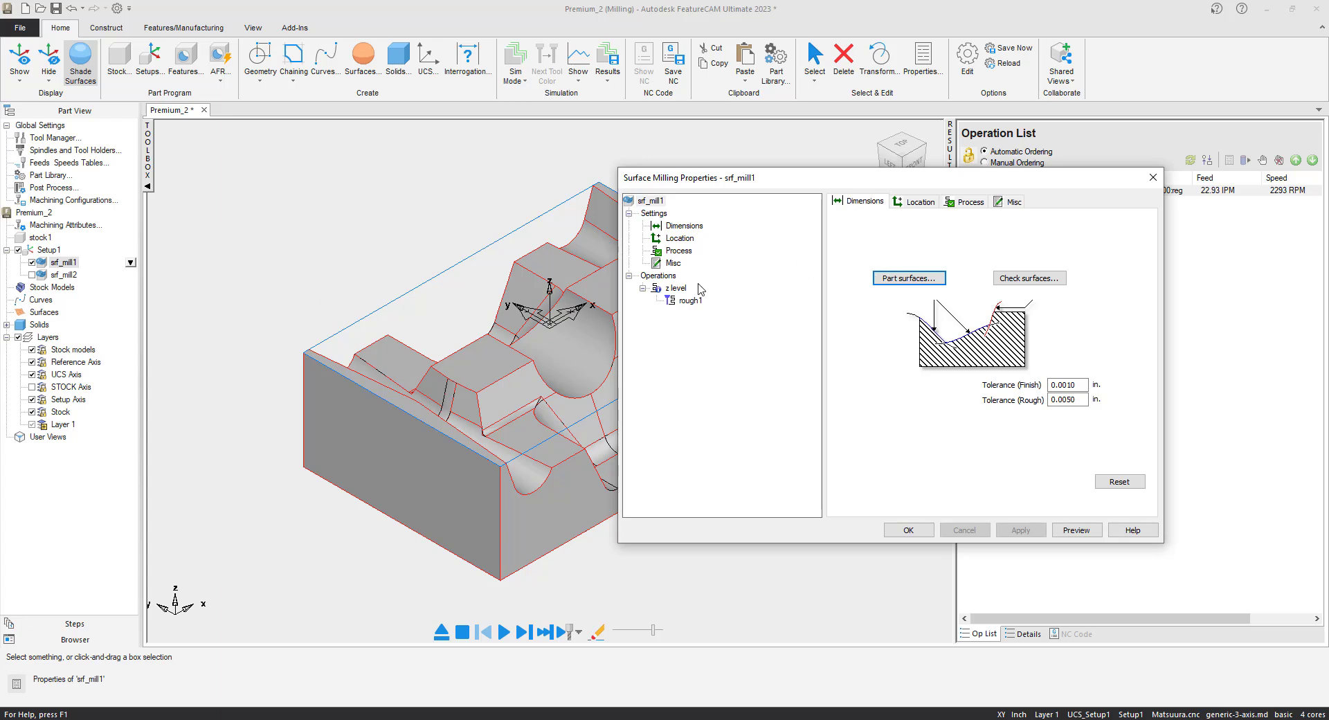
# Set rough1's Z increment to 0.250, apply it, and close the dialog.
pyautogui.click(696, 300)
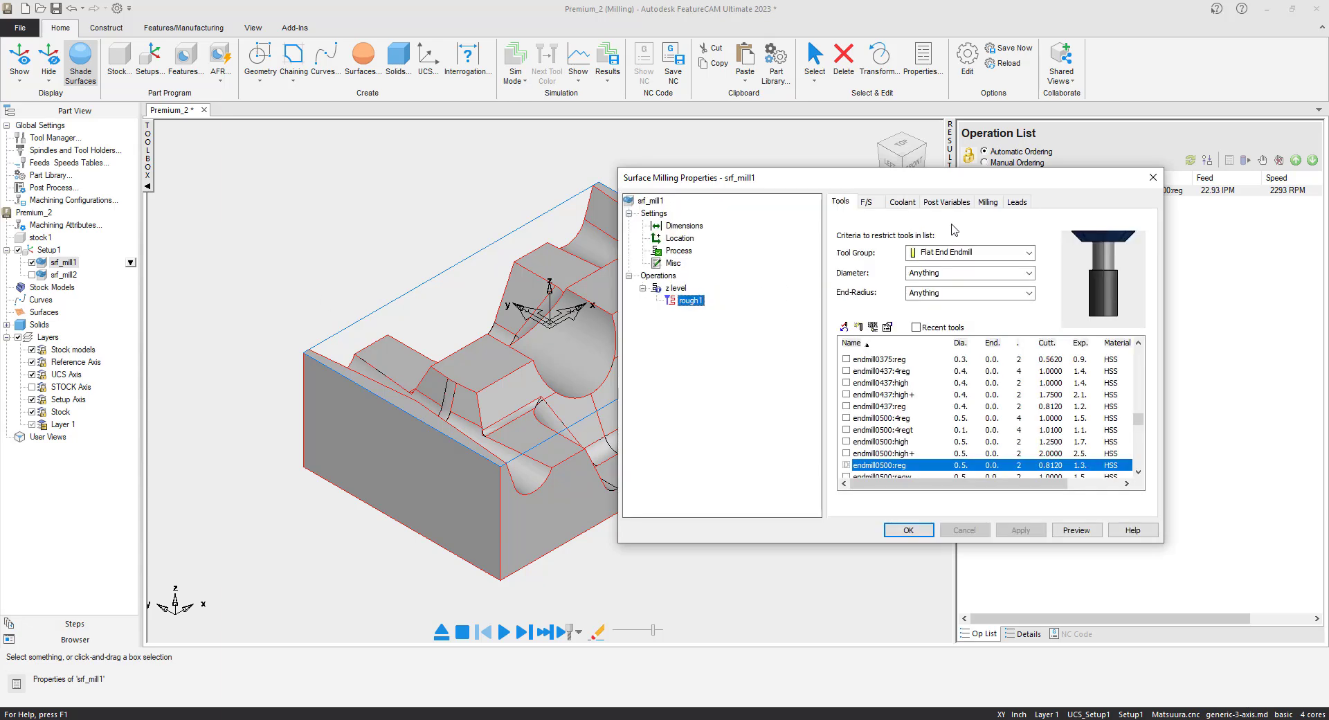
pyautogui.click(989, 203)
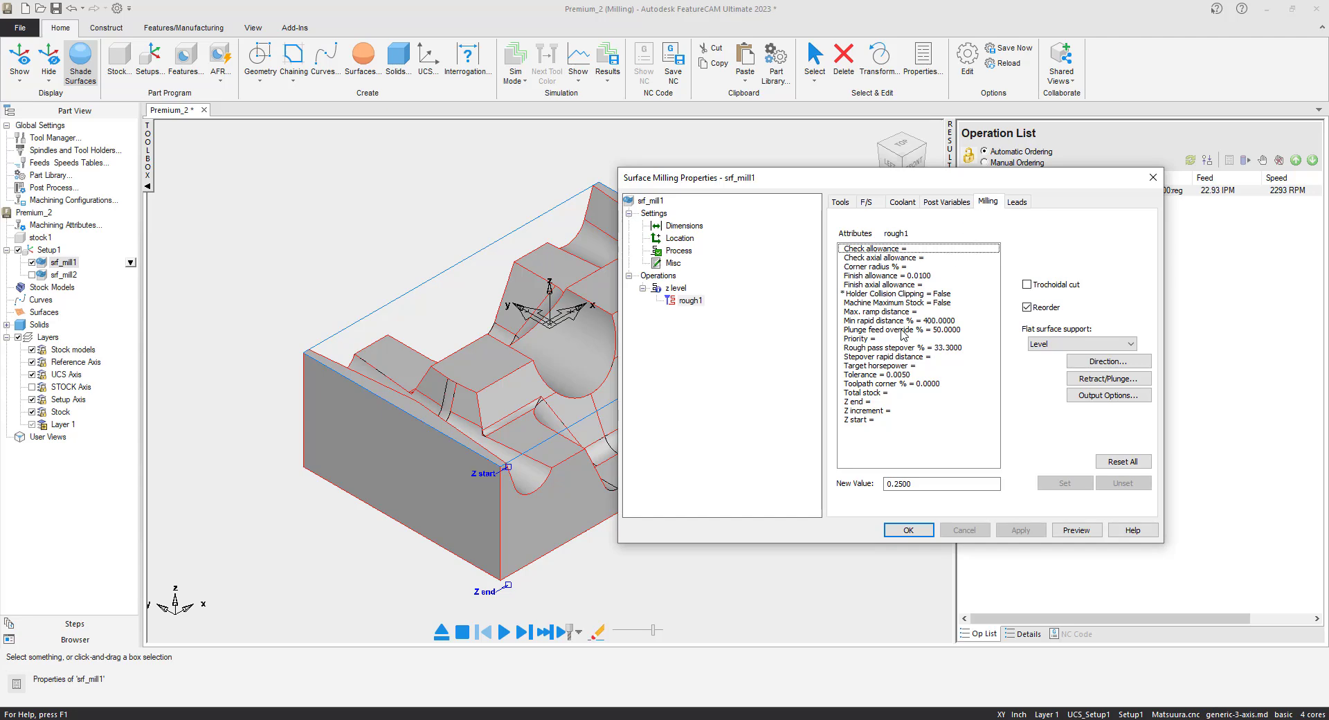
pyautogui.click(878, 411)
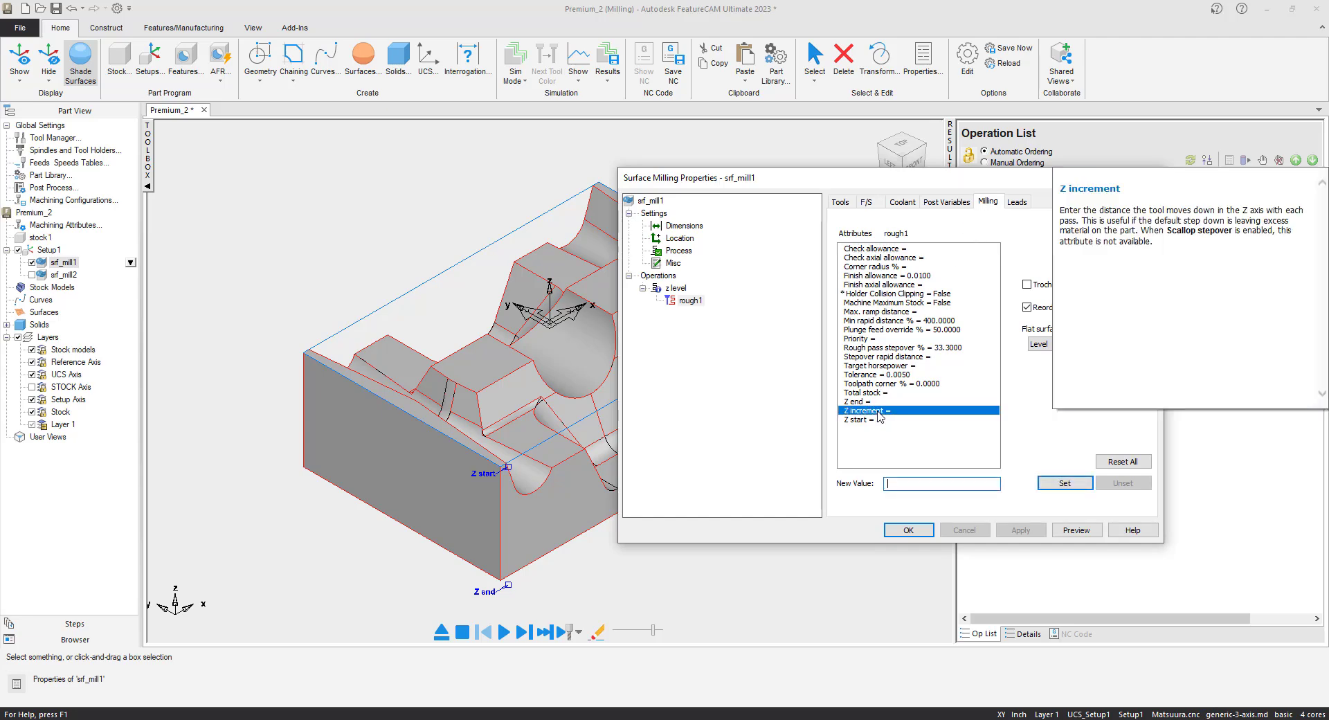
pyautogui.click(905, 484)
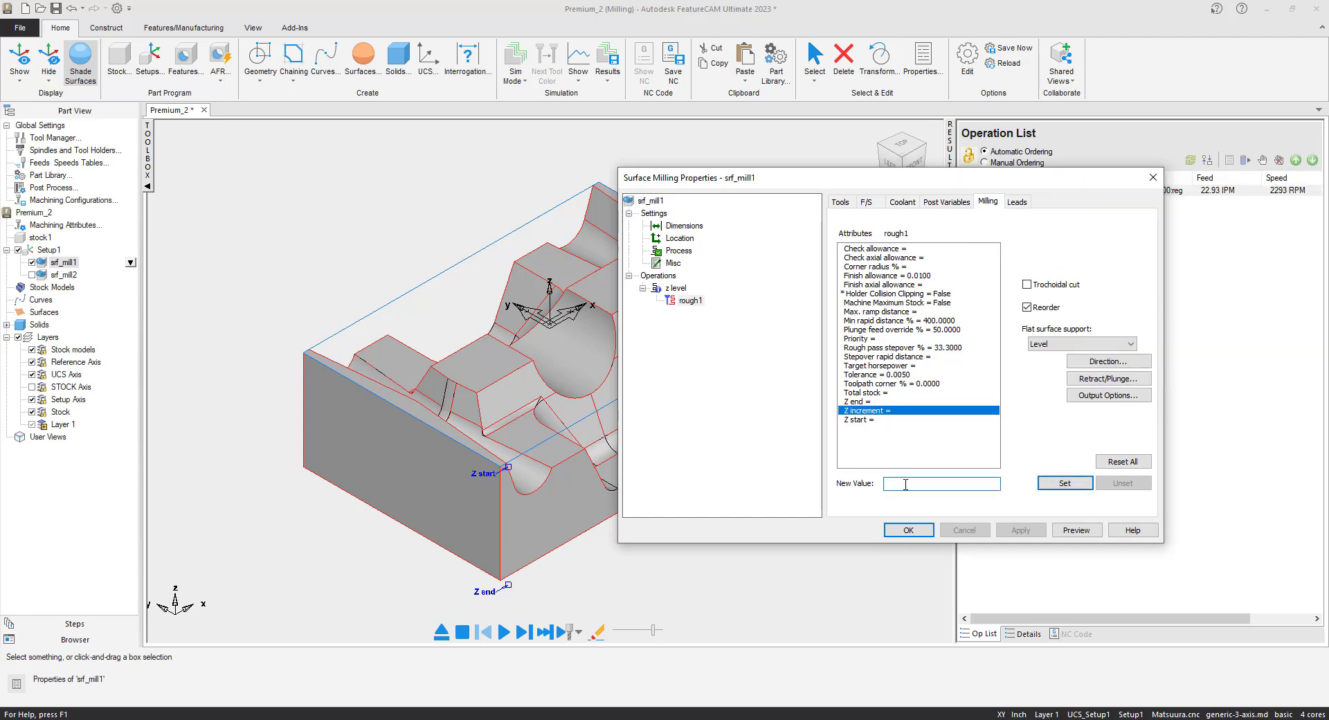
pyautogui.write('.250')
pyautogui.click(1051, 488)
pyautogui.click(1020, 531)
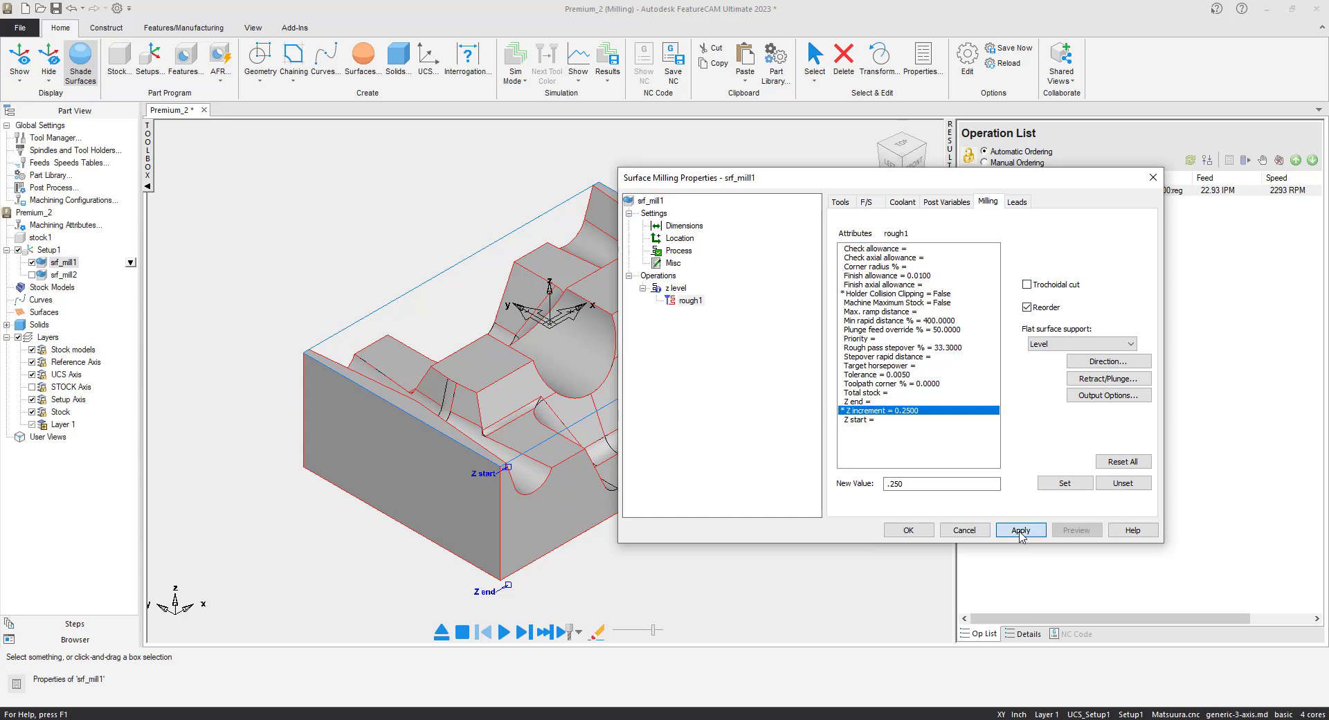
pyautogui.click(914, 532)
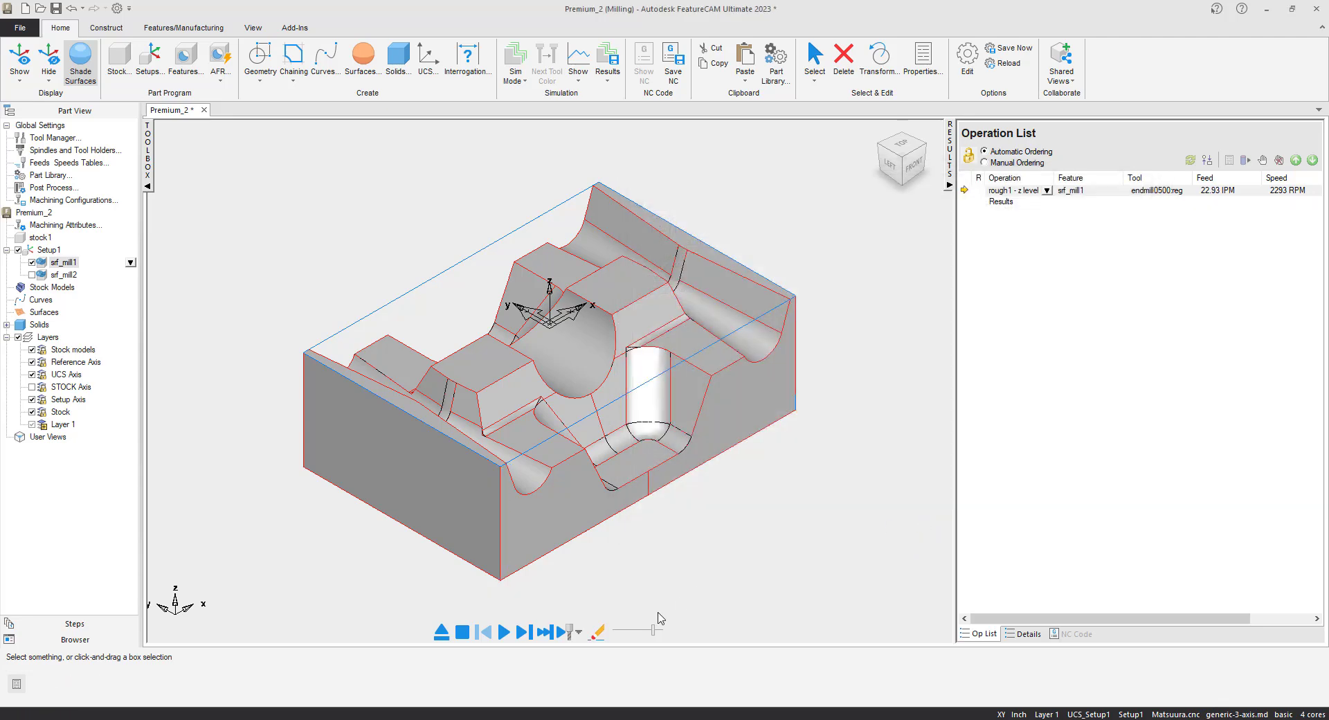
# Simulate rough1, view its Matsuura MC 1000V NC code, then eject the simulation.
pyautogui.click(503, 631)
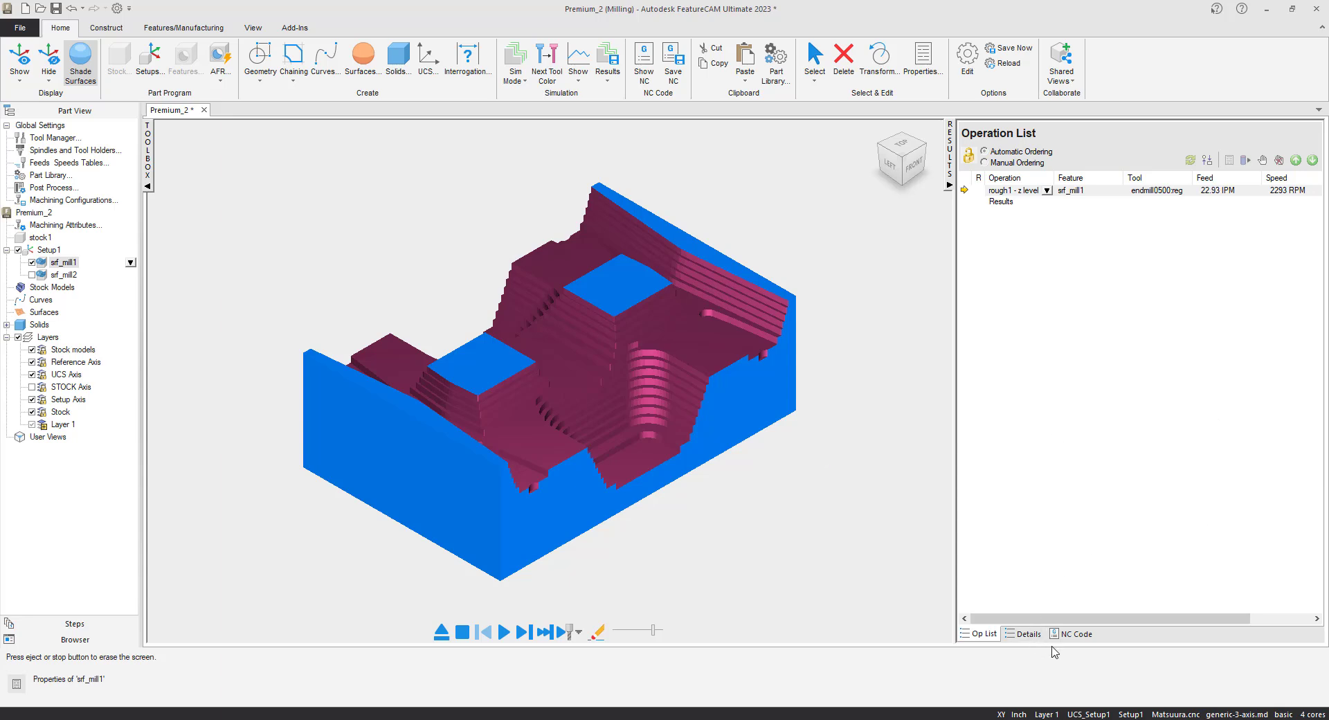
pyautogui.click(1075, 635)
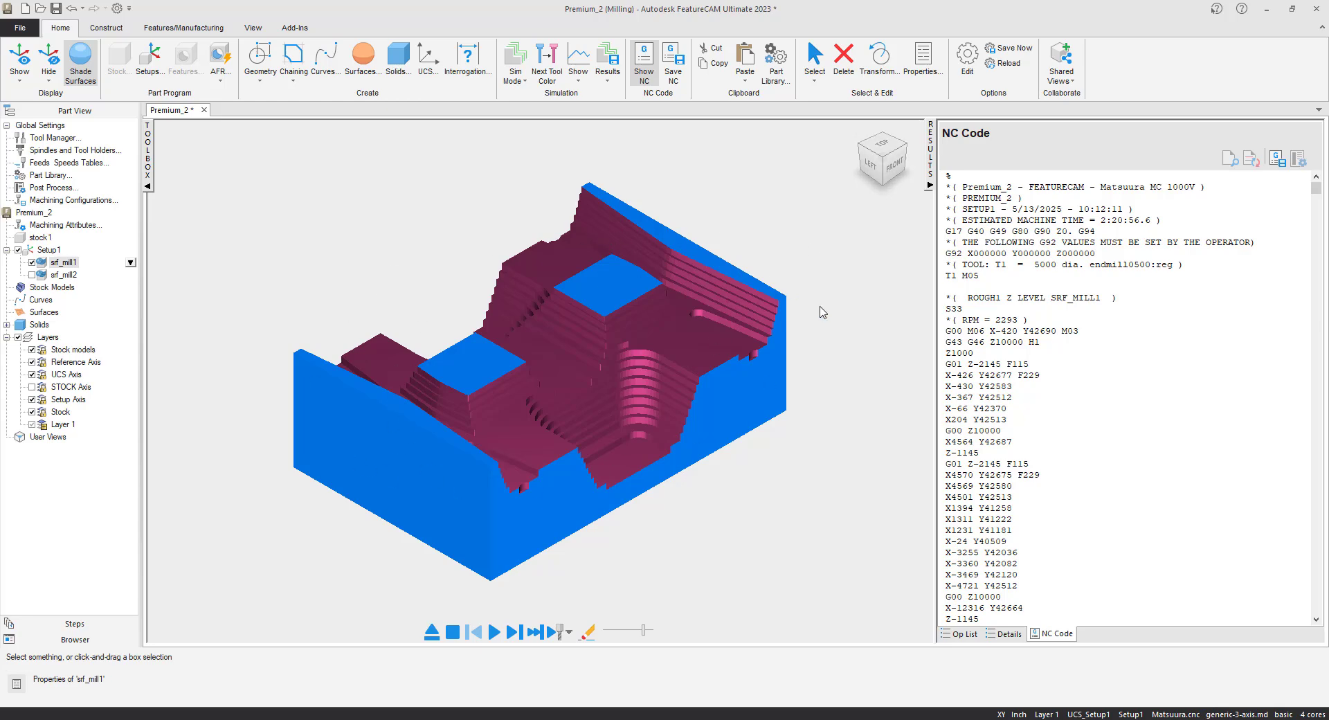
pyautogui.click(432, 632)
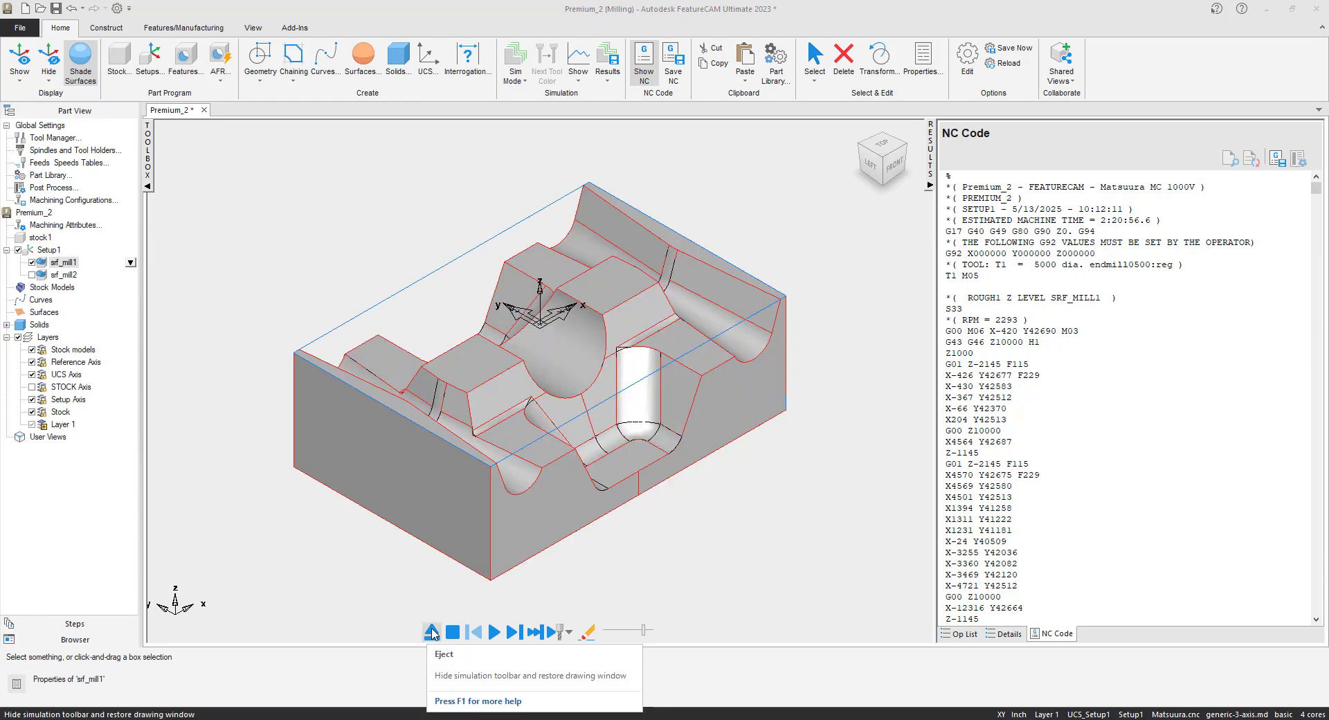
# Open srf_mill1's surface milling properties from the feature tree.
pyautogui.click(964, 635)
pyautogui.click(68, 263)
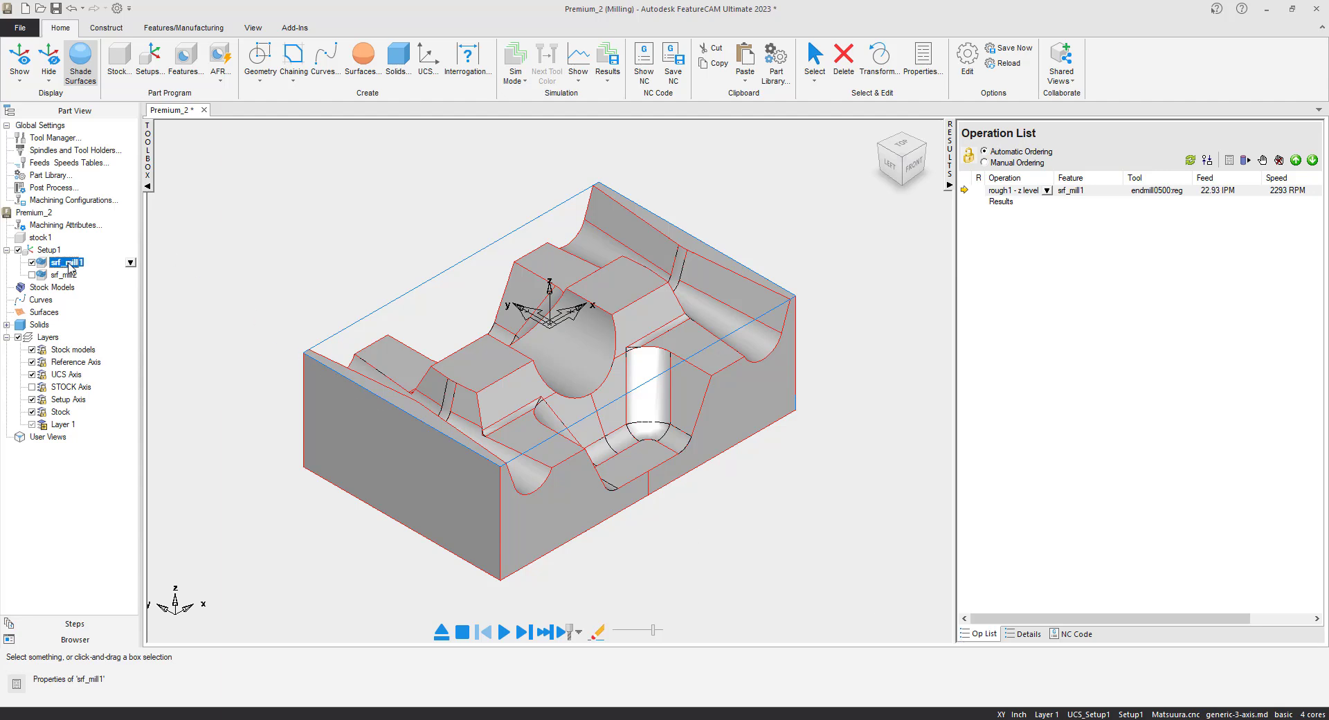
pyautogui.rightClick(127, 266)
pyautogui.click(181, 283)
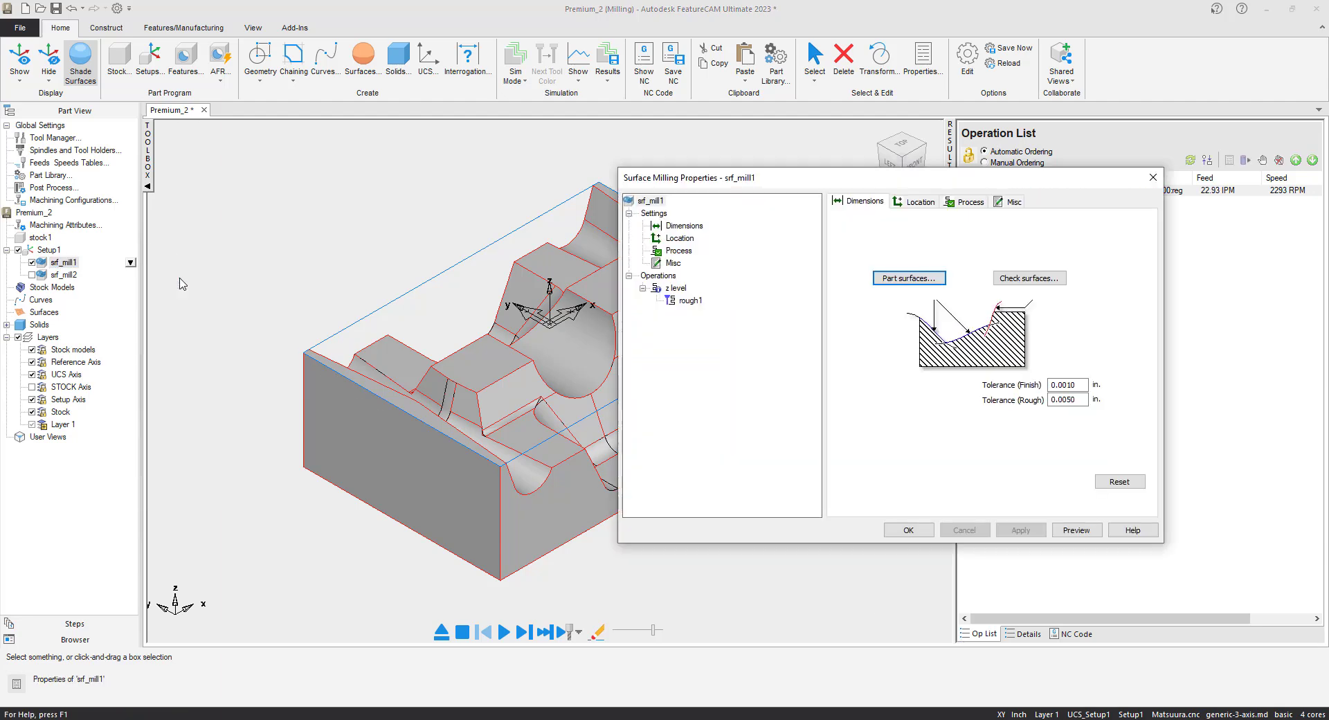
# Unset rough1's Z increment on the Milling tab and apply the change.
pyautogui.click(689, 300)
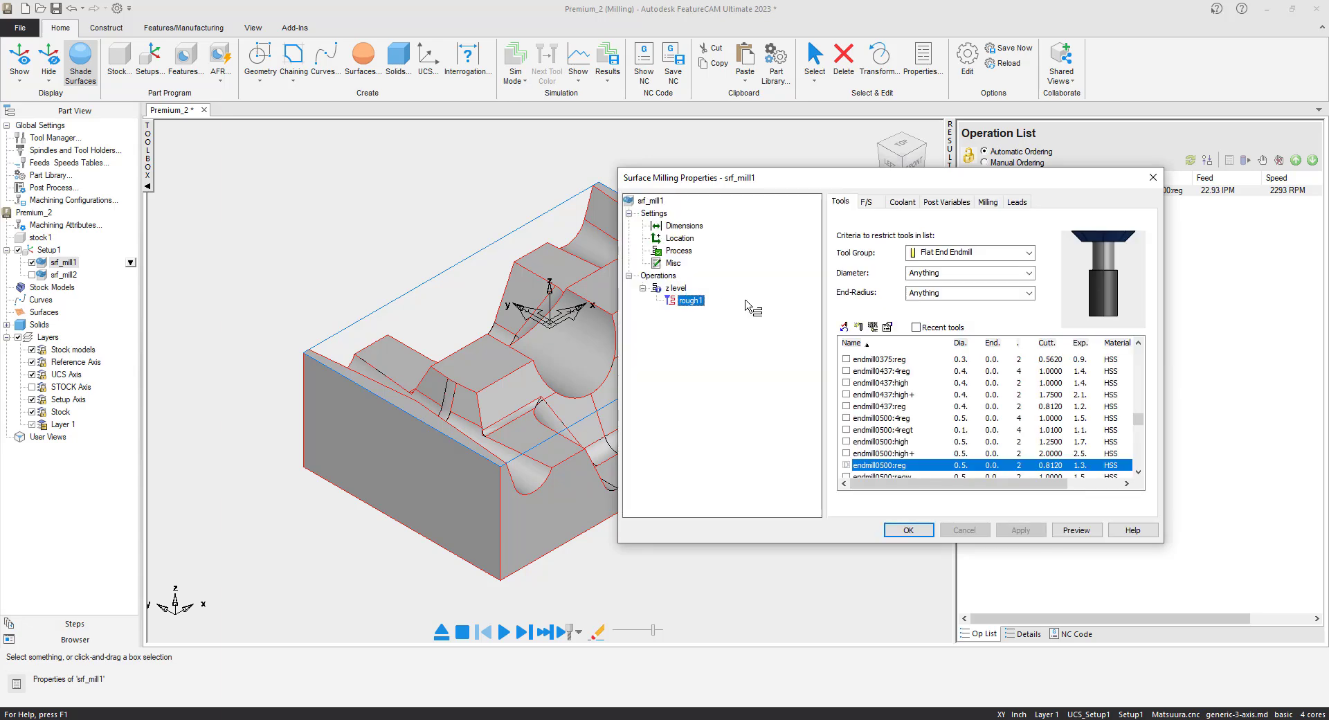
pyautogui.click(988, 201)
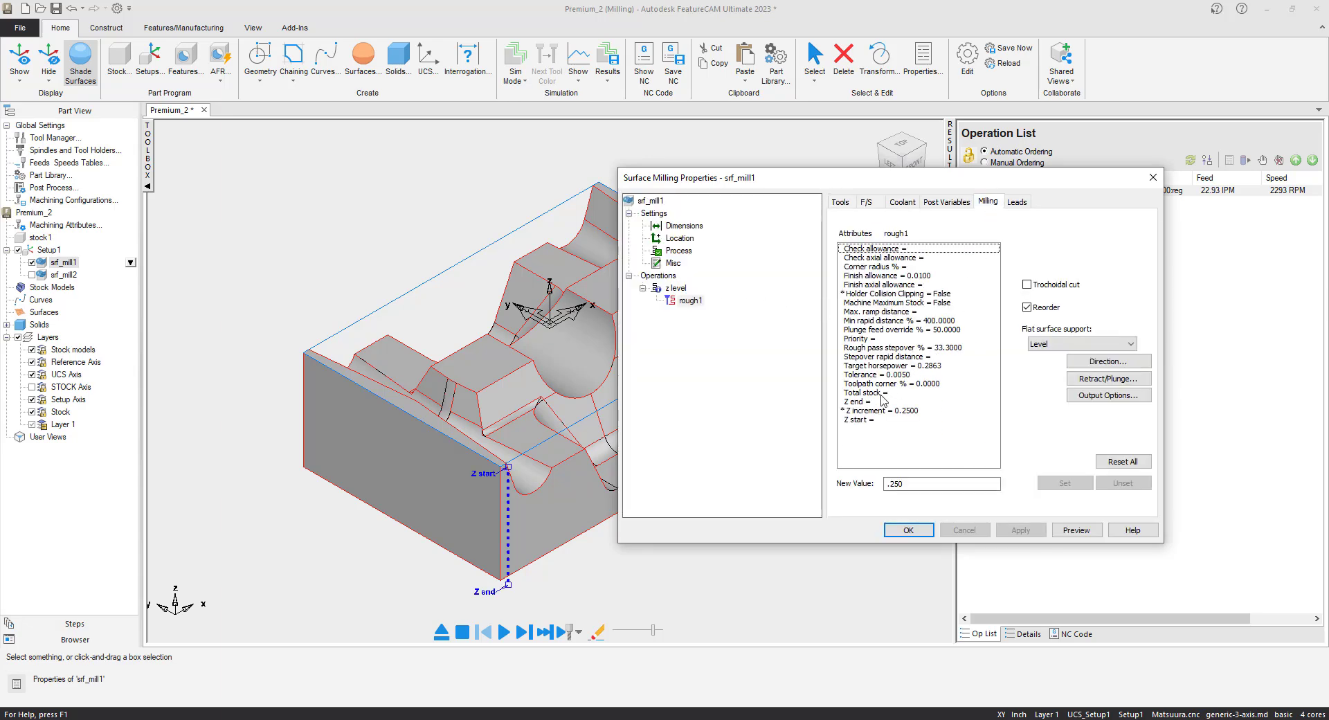
pyautogui.click(883, 411)
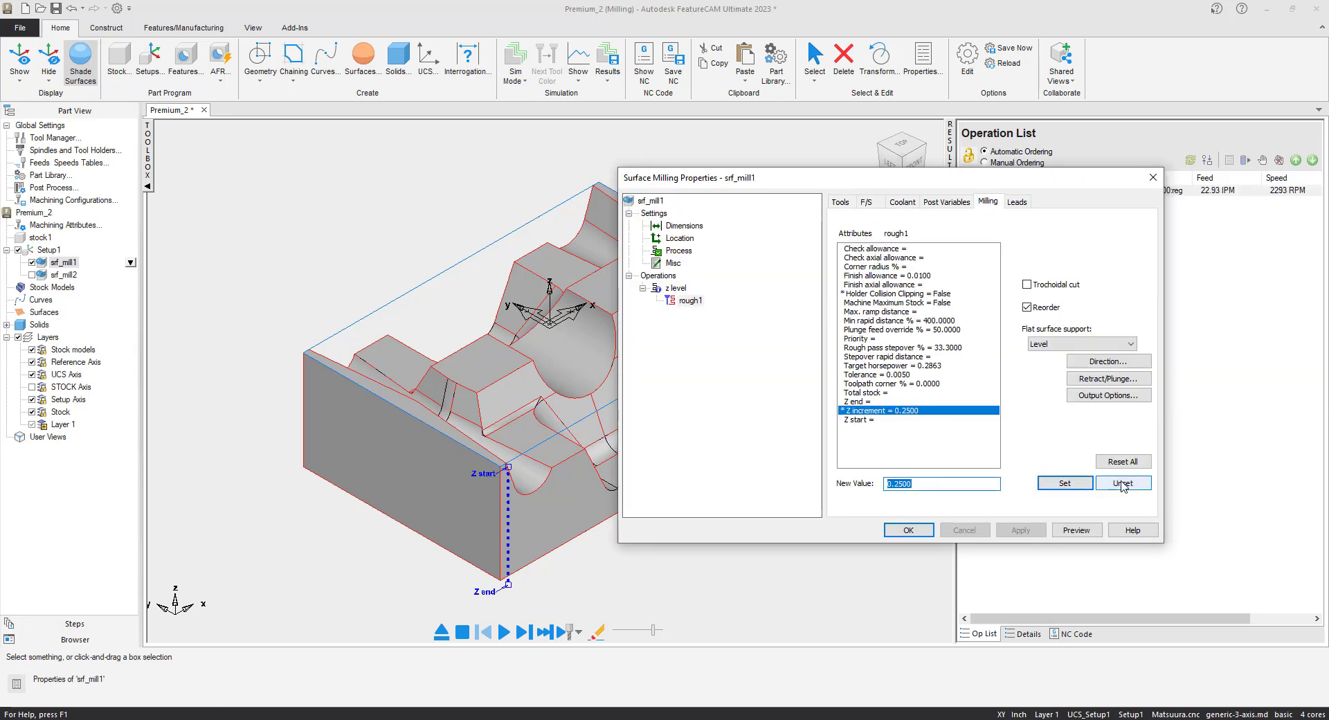
pyautogui.click(1123, 483)
pyautogui.click(1022, 532)
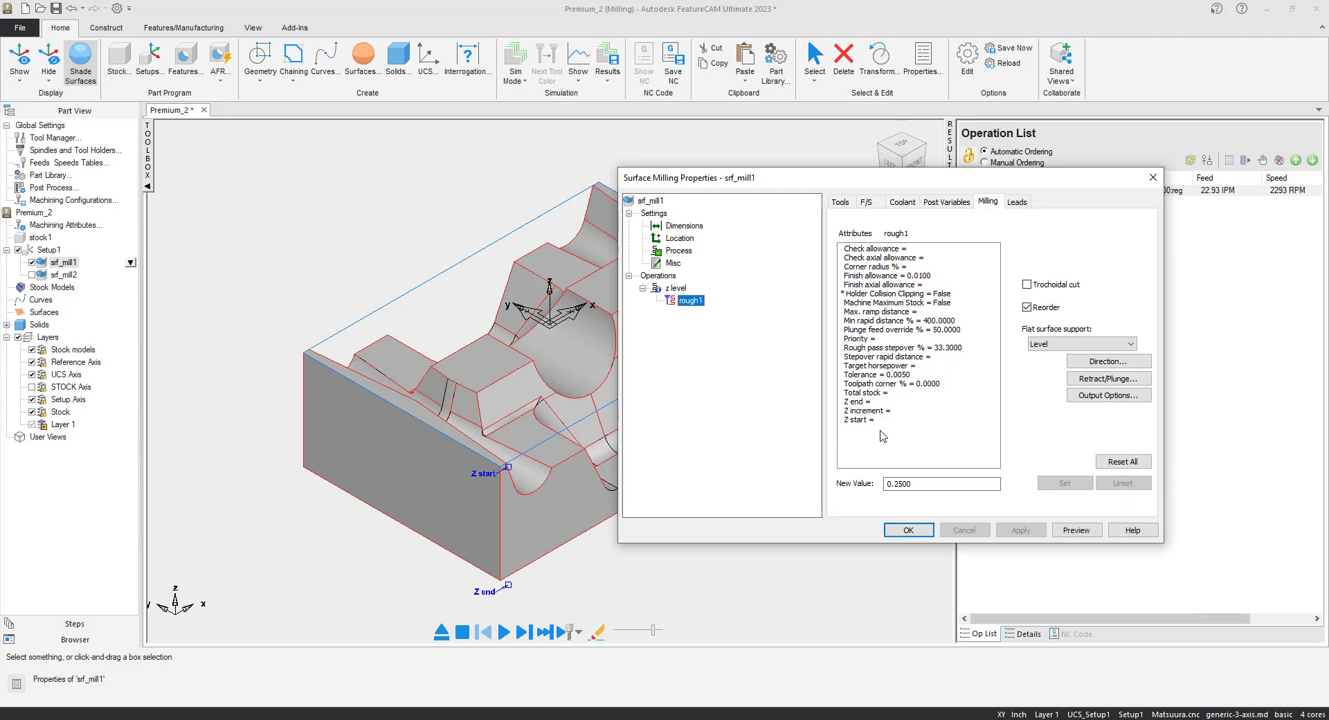
pyautogui.moveTo(897, 350)
# Give the z-level rough step-cutting remachining with a .250 step up, then apply and close.
pyautogui.click(677, 288)
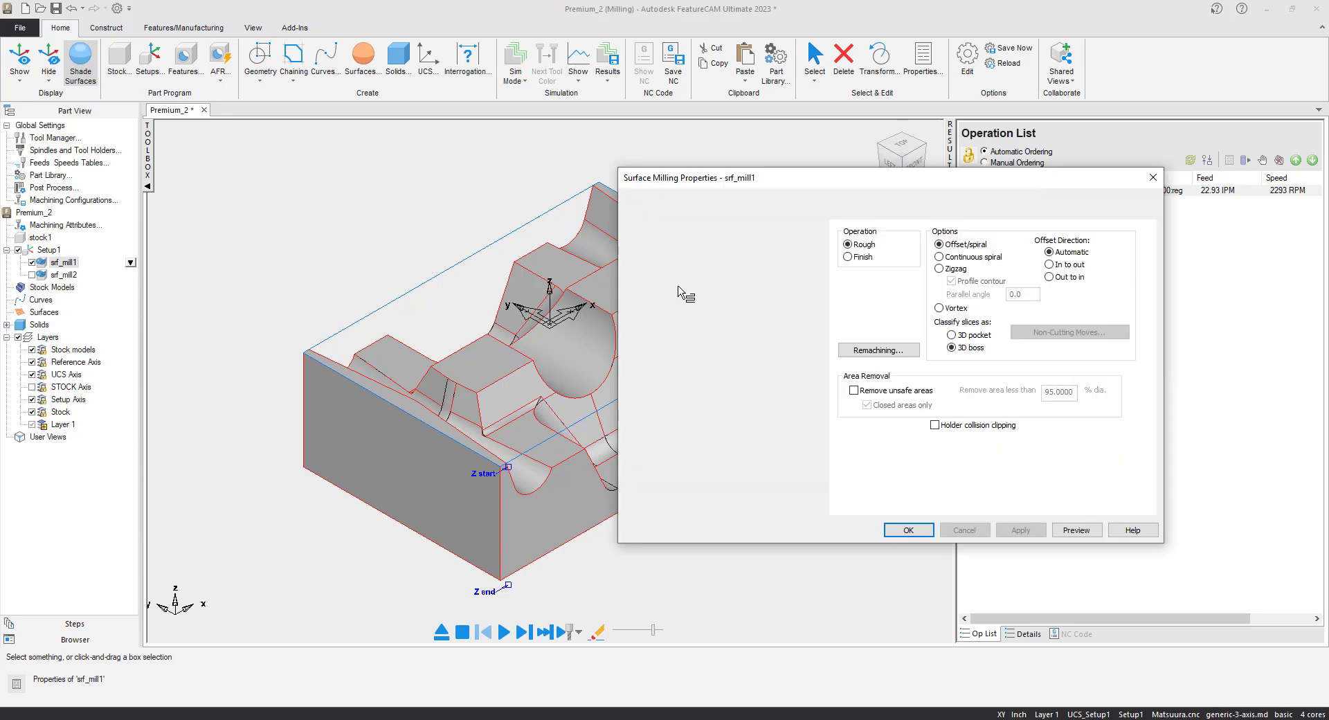
pyautogui.click(862, 351)
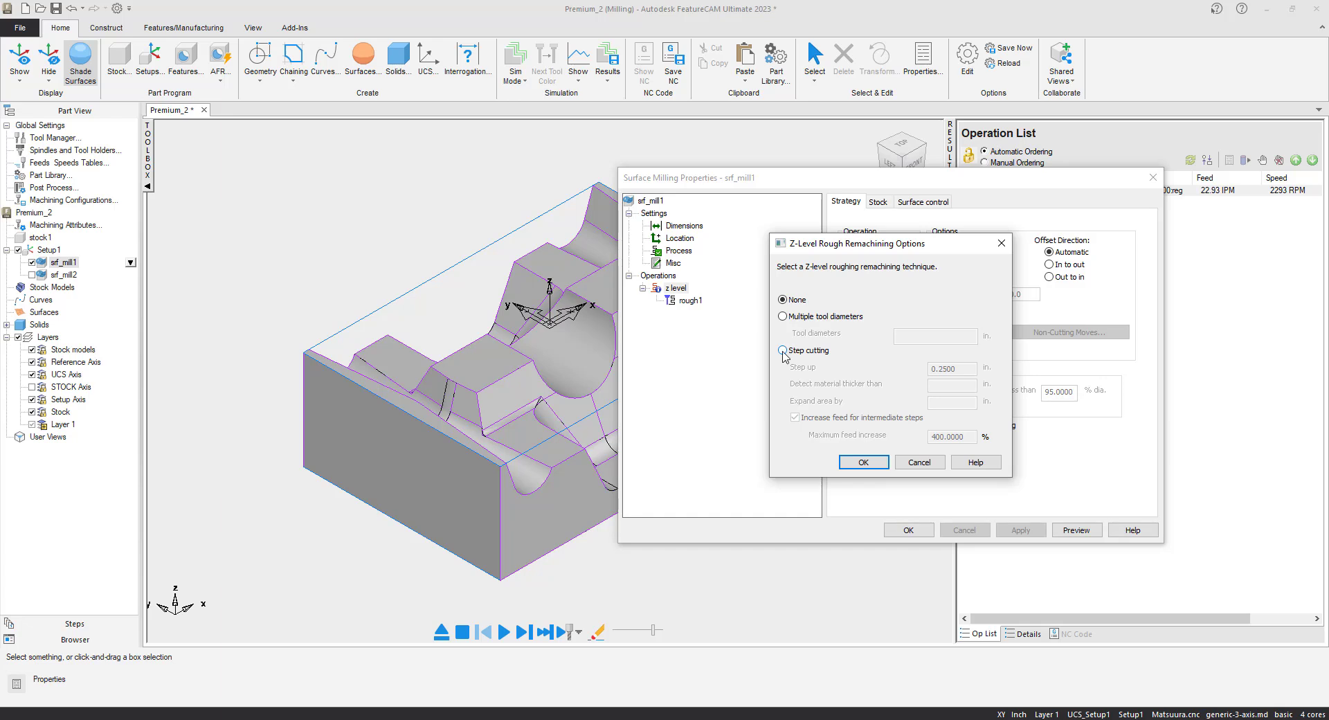
pyautogui.click(783, 350)
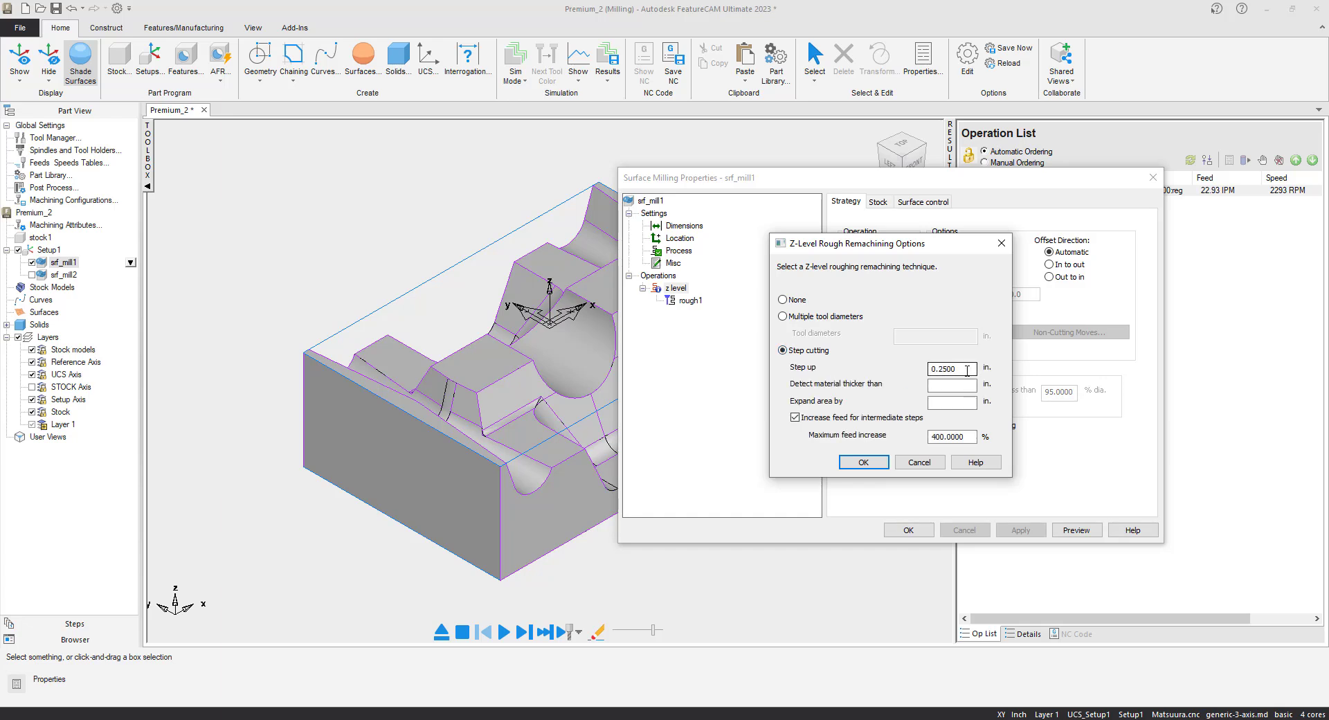
pyautogui.moveTo(966, 370); pyautogui.dragTo(914, 369)
pyautogui.write('000')
pyautogui.moveTo(947, 370); pyautogui.dragTo(898, 377)
pyautogui.click(873, 462)
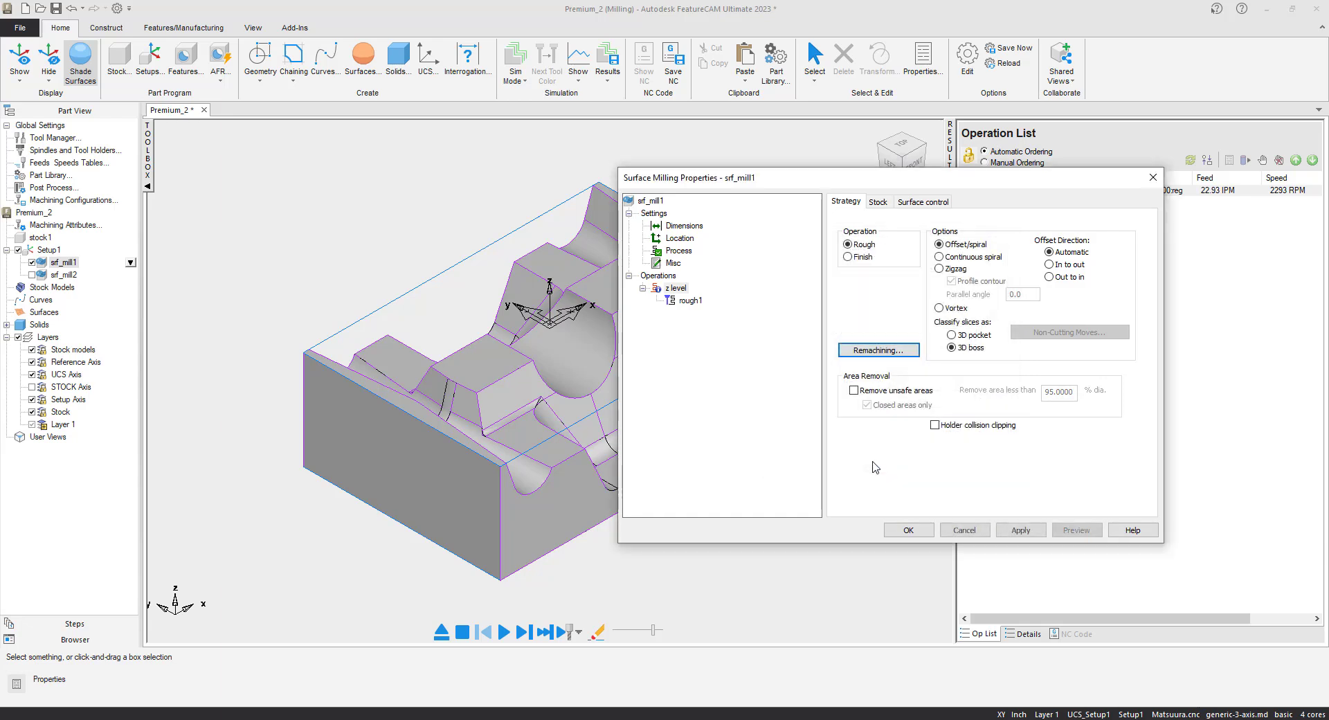
pyautogui.click(1027, 531)
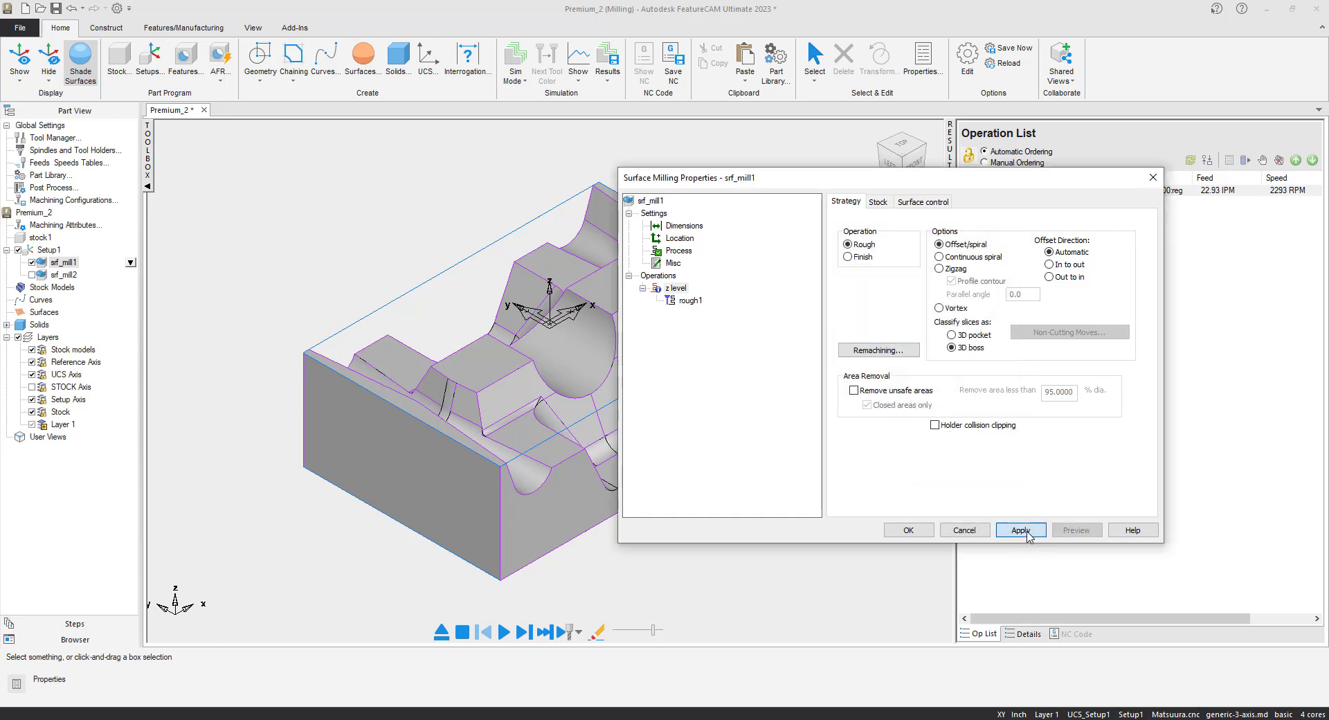
pyautogui.click(907, 530)
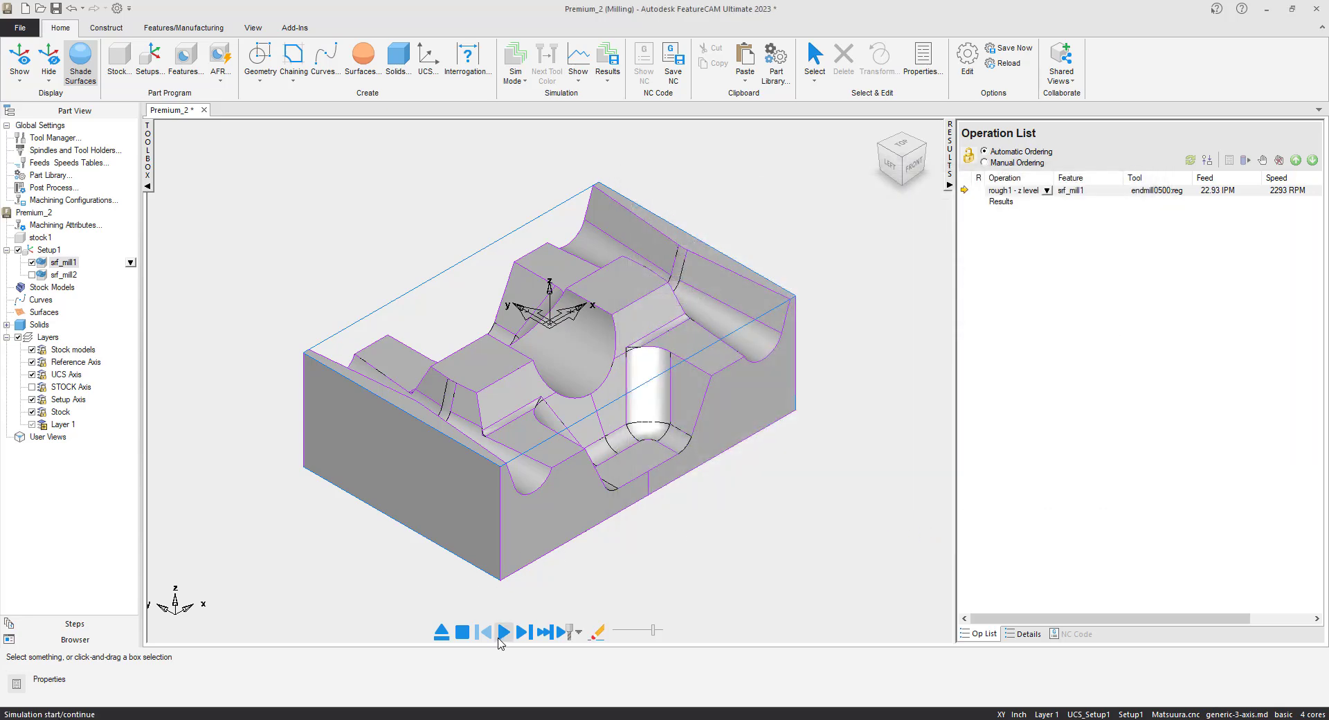
# Re-simulate the rough and check the NC code's 1:27:43.1 estimated machining time.
pyautogui.click(505, 632)
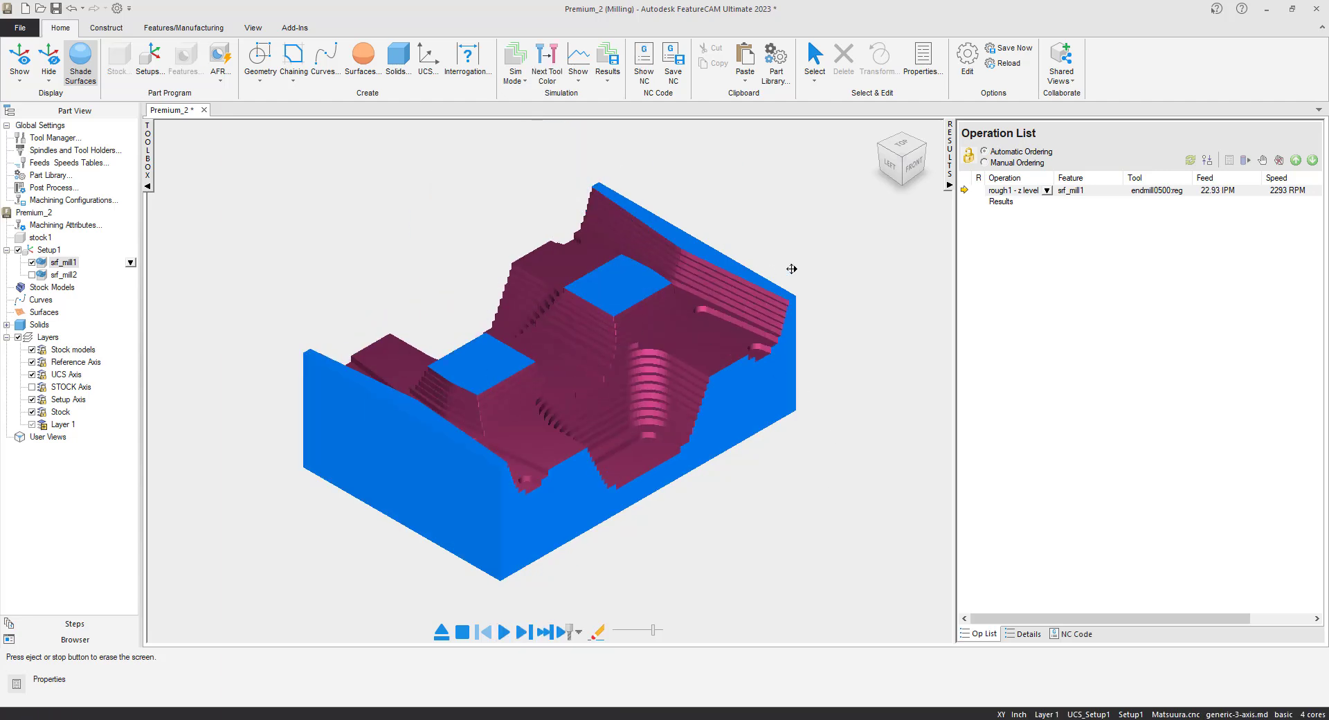
pyautogui.click(1069, 633)
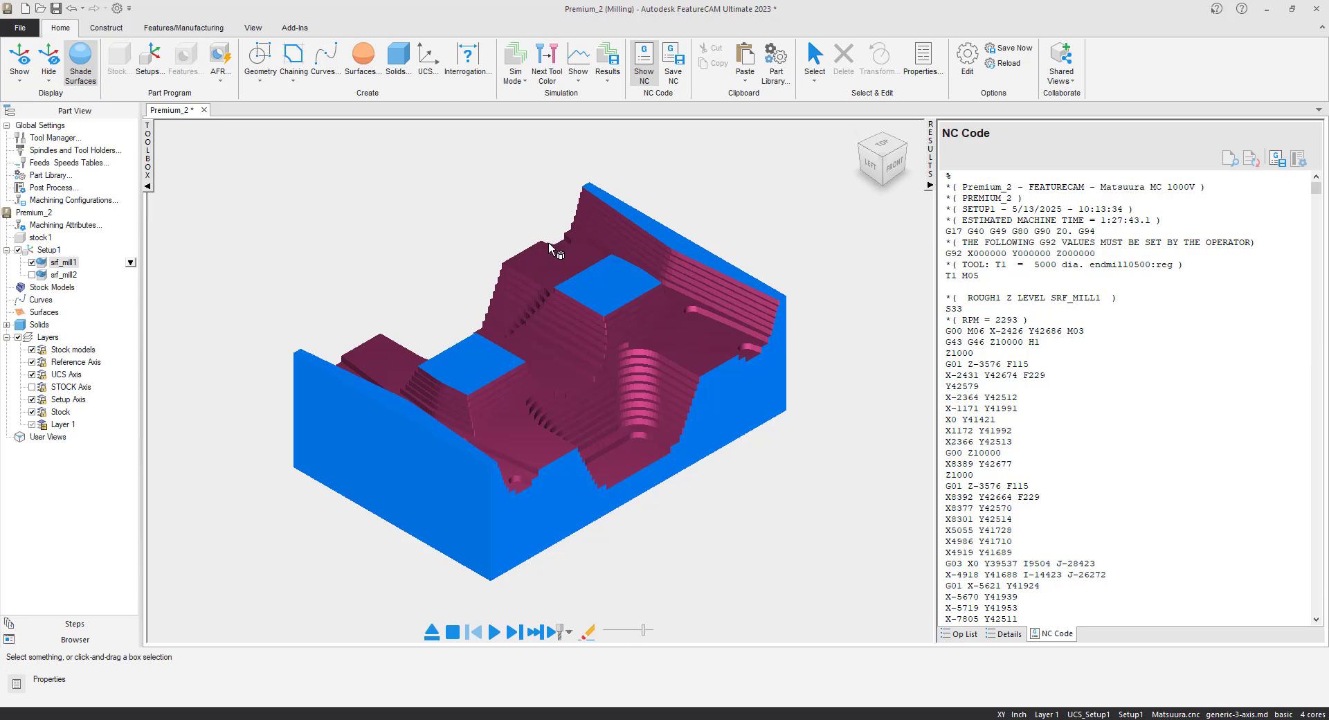
# Eject the simulation and enable srf_mill2 so finish1 follows rough1.
pyautogui.click(432, 630)
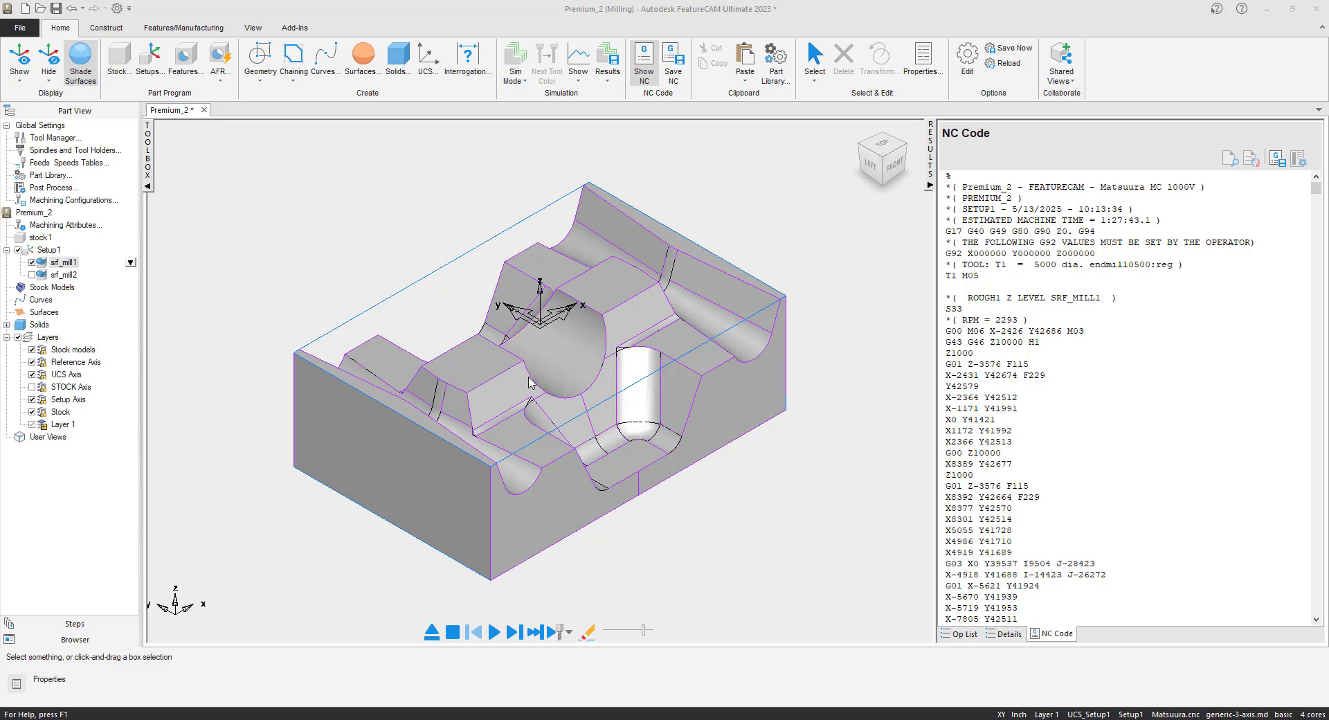
pyautogui.click(39, 277)
pyautogui.click(32, 276)
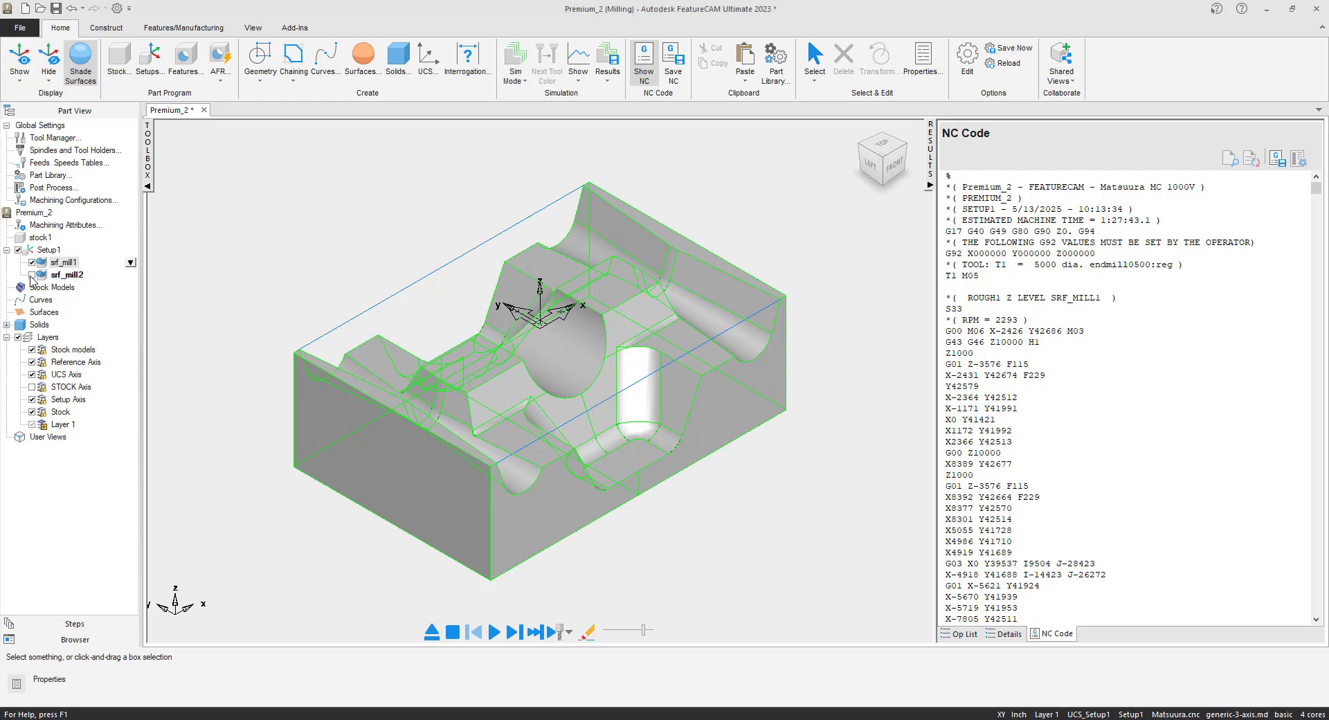
pyautogui.click(259, 243)
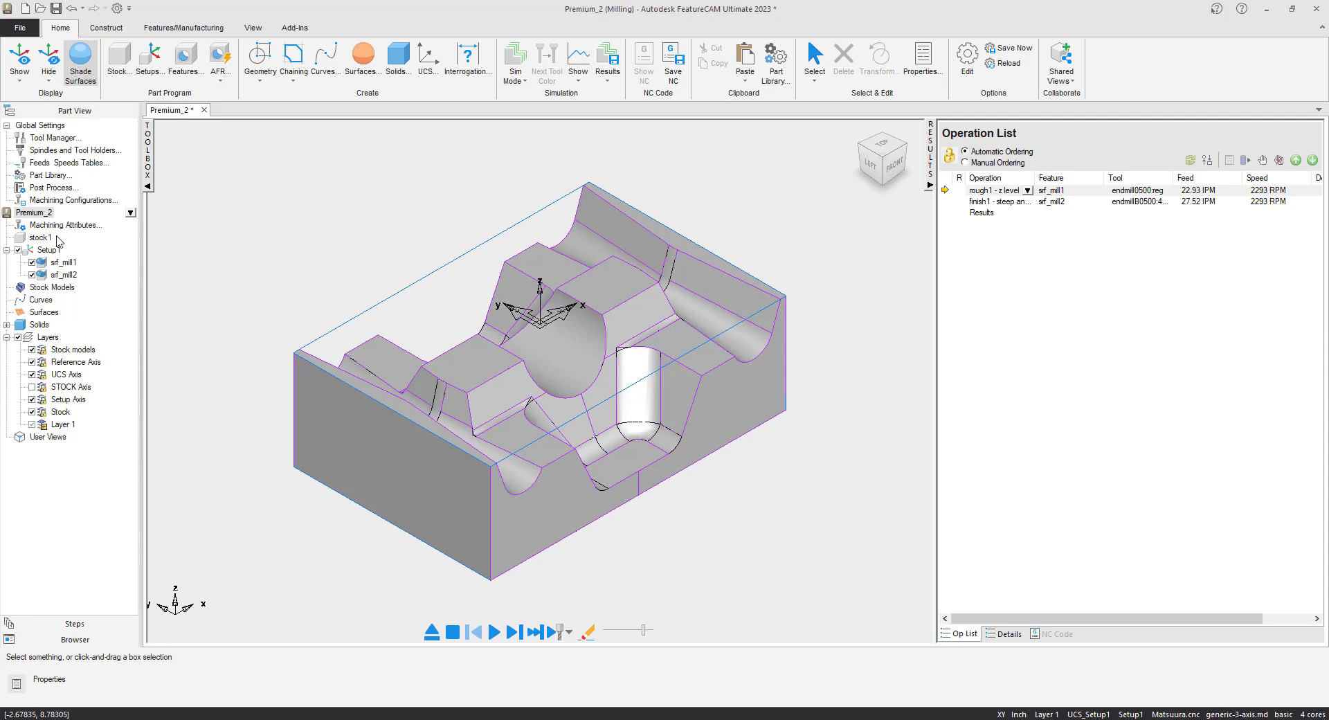
# Under Solids, make solid9 the part compare target.
pyautogui.click(7, 325)
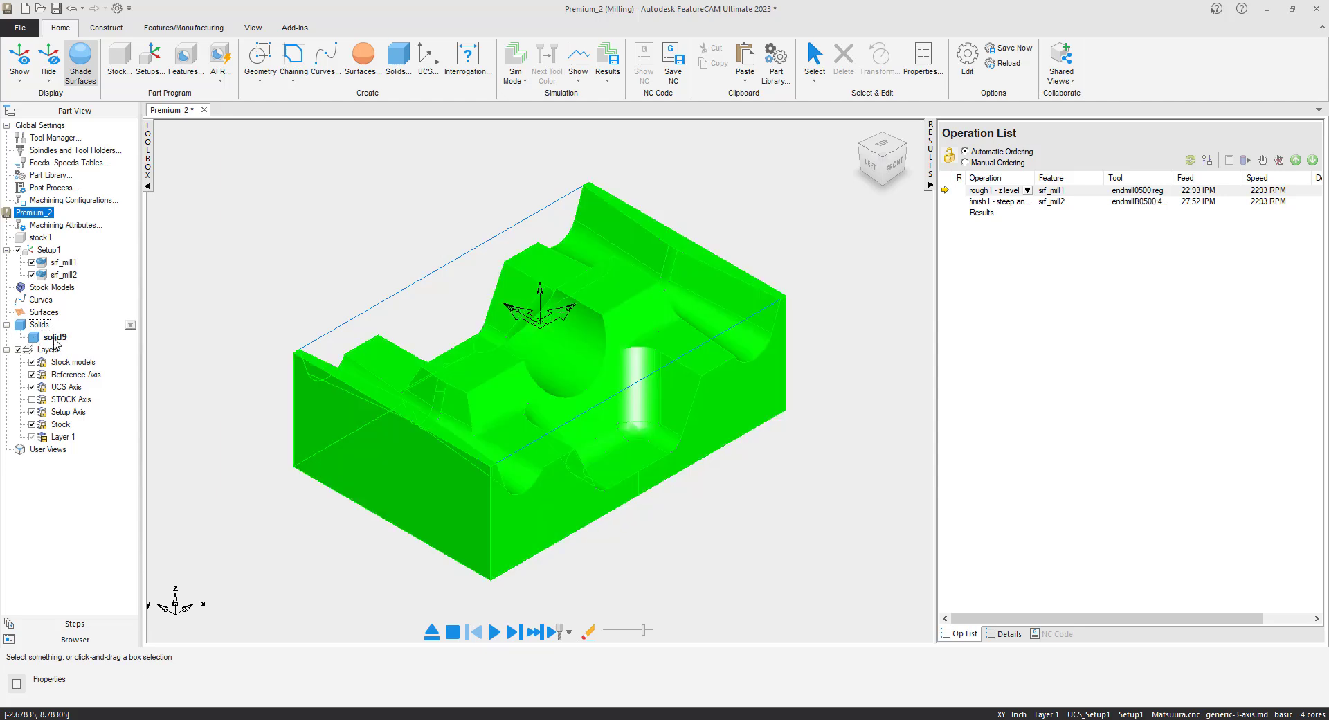
pyautogui.rightClick(55, 338)
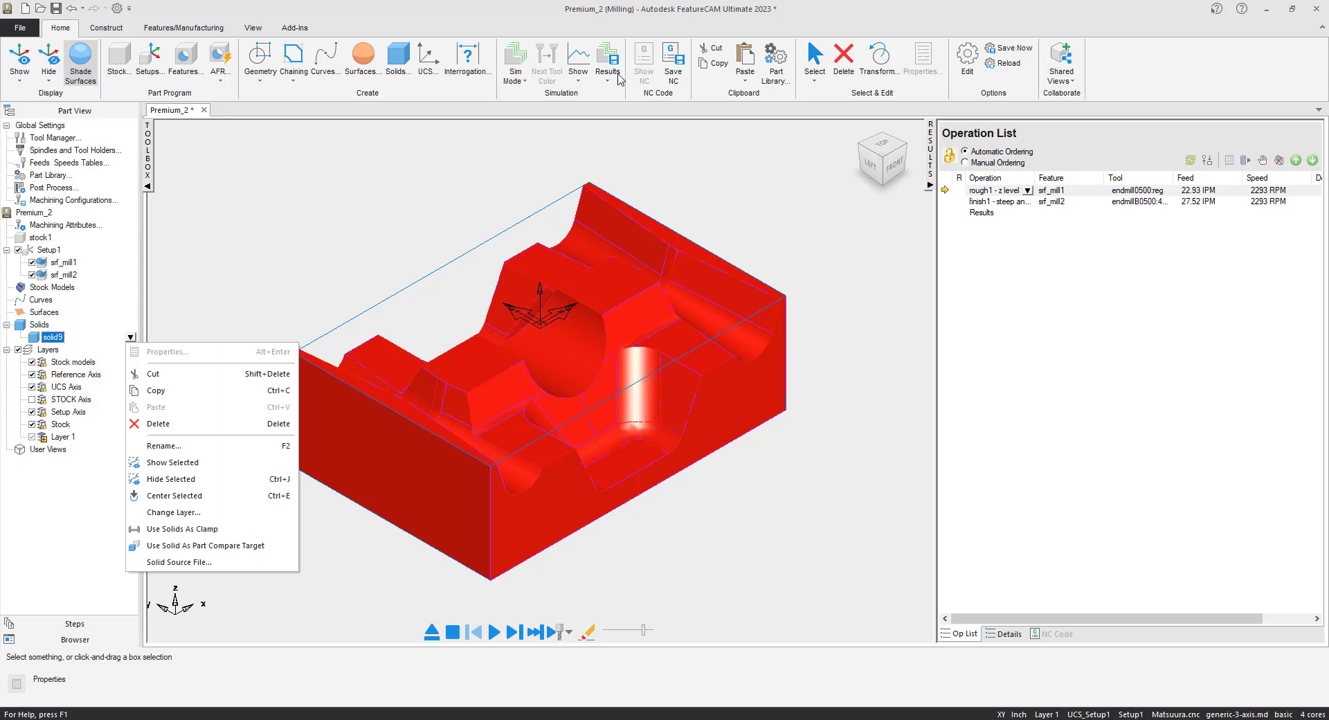
pyautogui.click(275, 545)
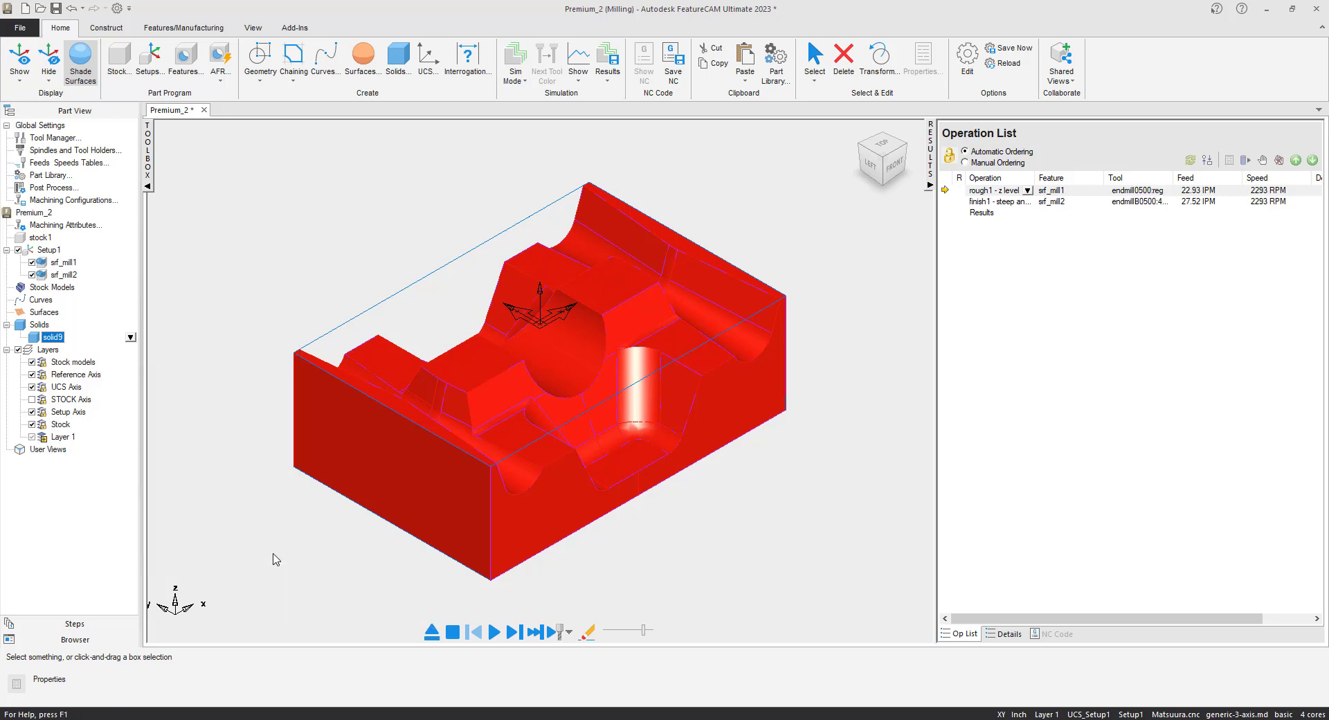
# Simulate rough1 and finish1, check the Part Compare view, then eject the simulation.
pyautogui.click(495, 631)
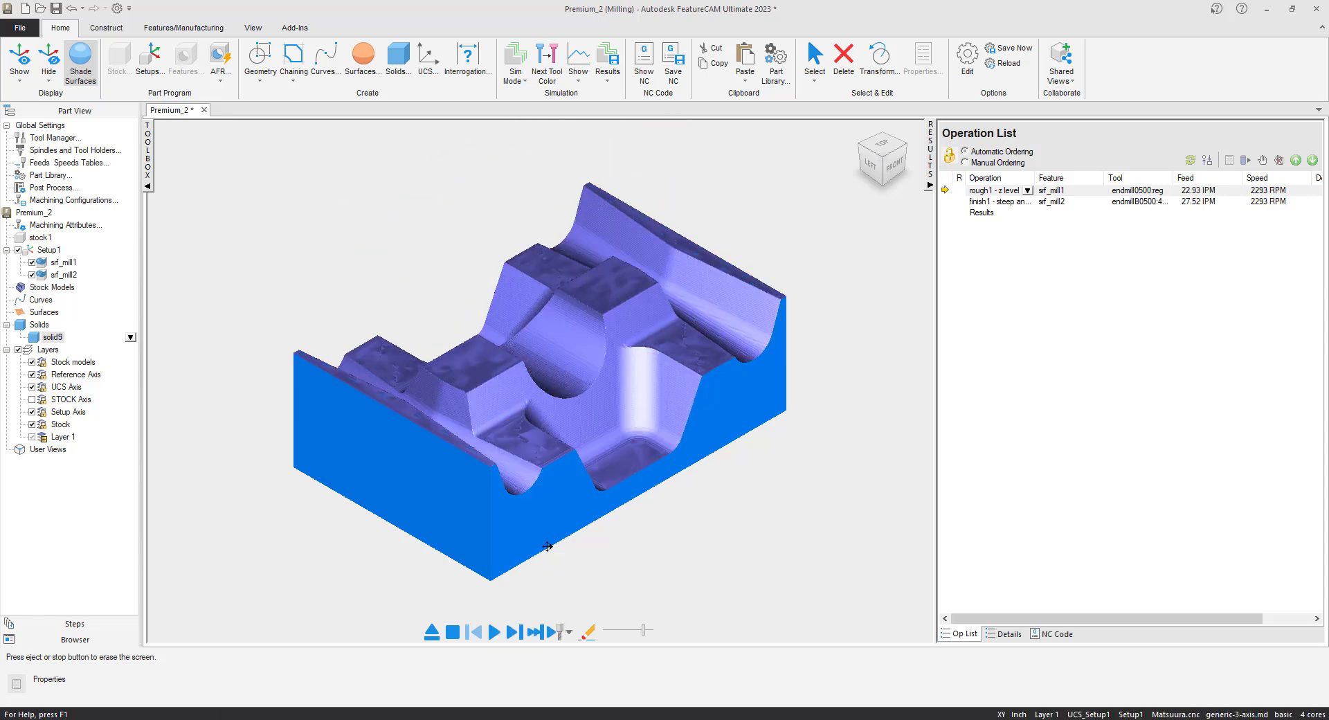
pyautogui.click(578, 82)
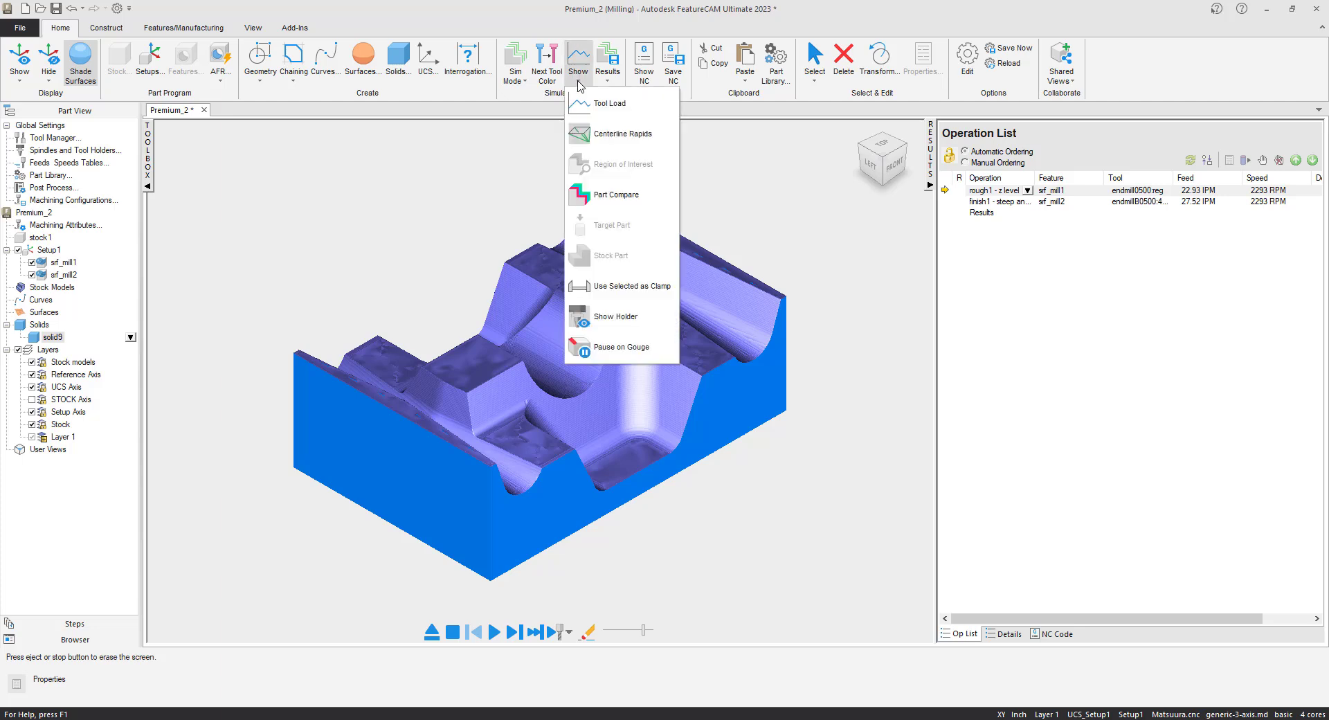
pyautogui.click(652, 204)
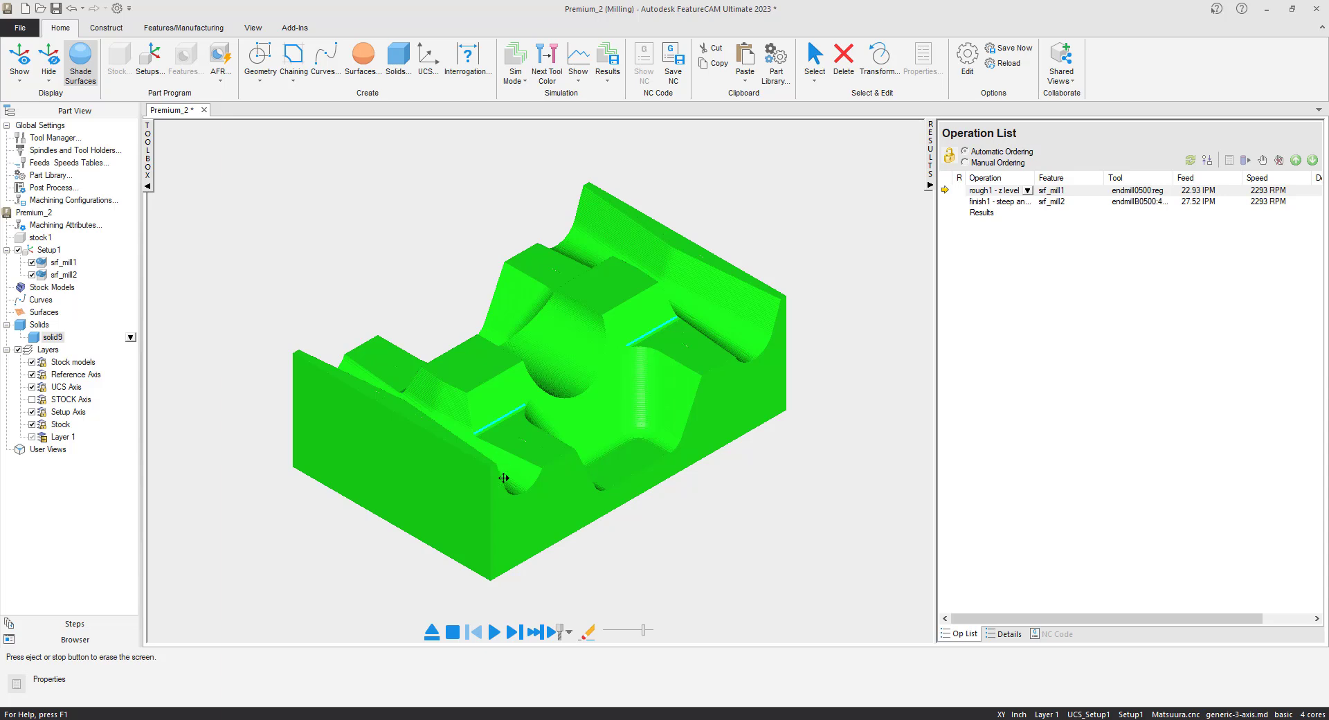
pyautogui.click(431, 631)
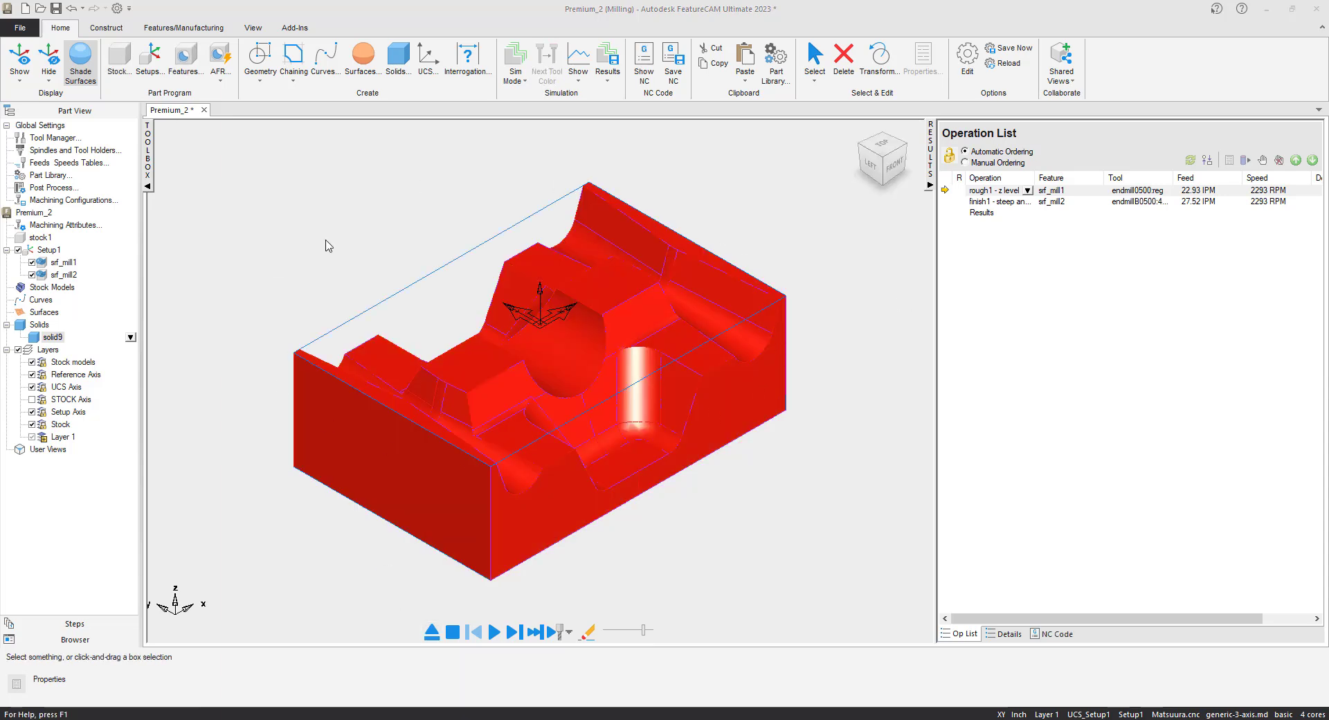
# Box-select all part surfaces and start a new Surface Milling feature on them.
pyautogui.click(357, 171)
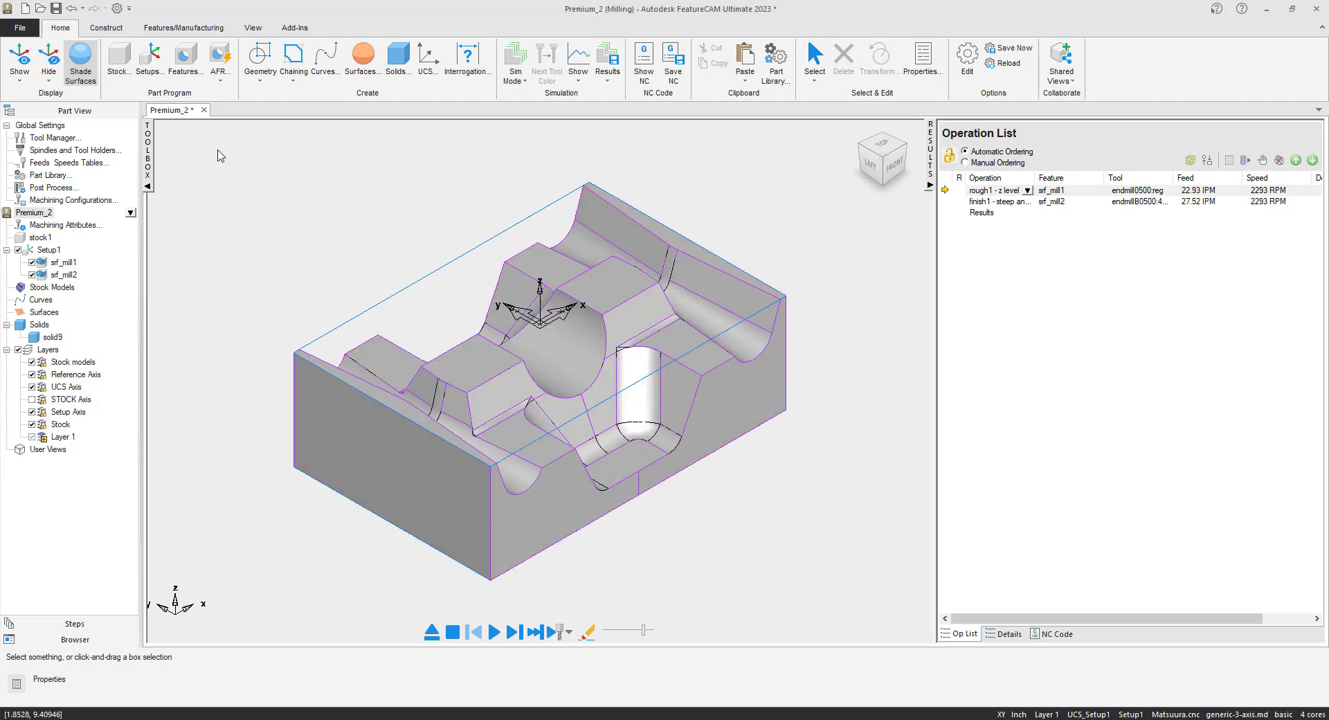
pyautogui.moveTo(217, 150); pyautogui.dragTo(855, 590)
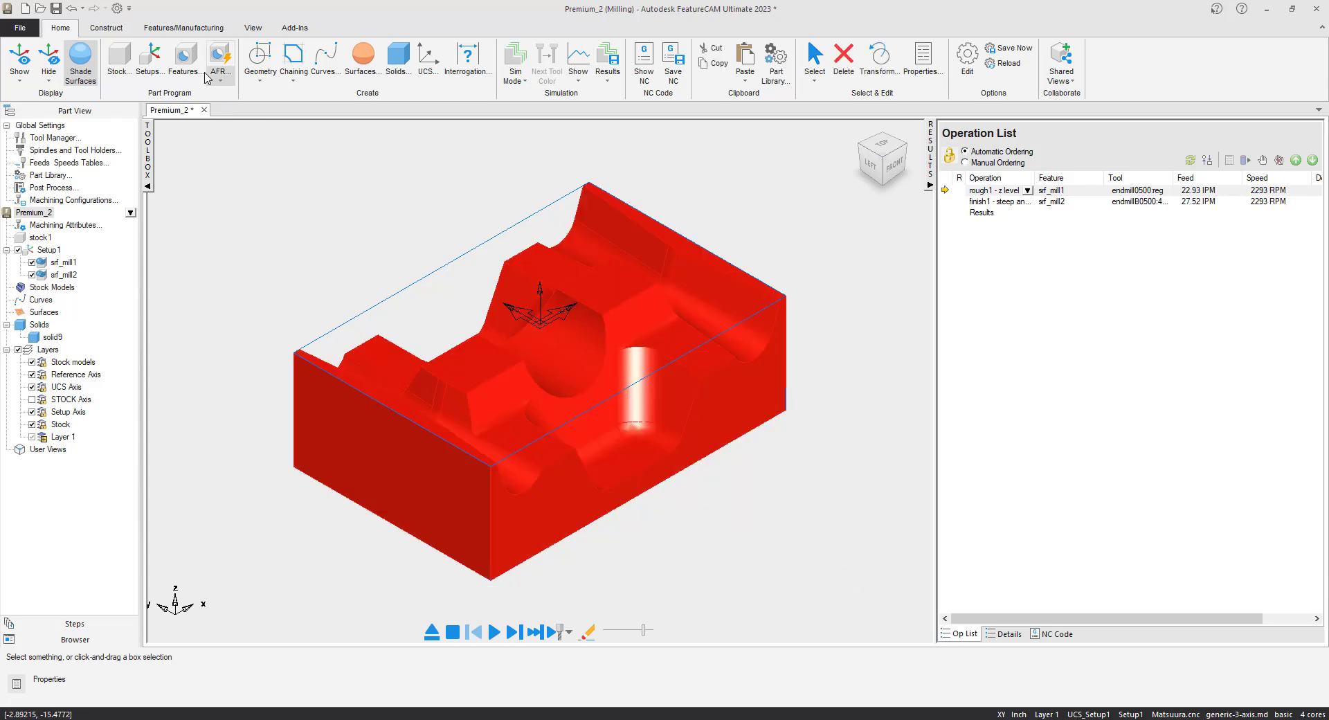
pyautogui.click(184, 61)
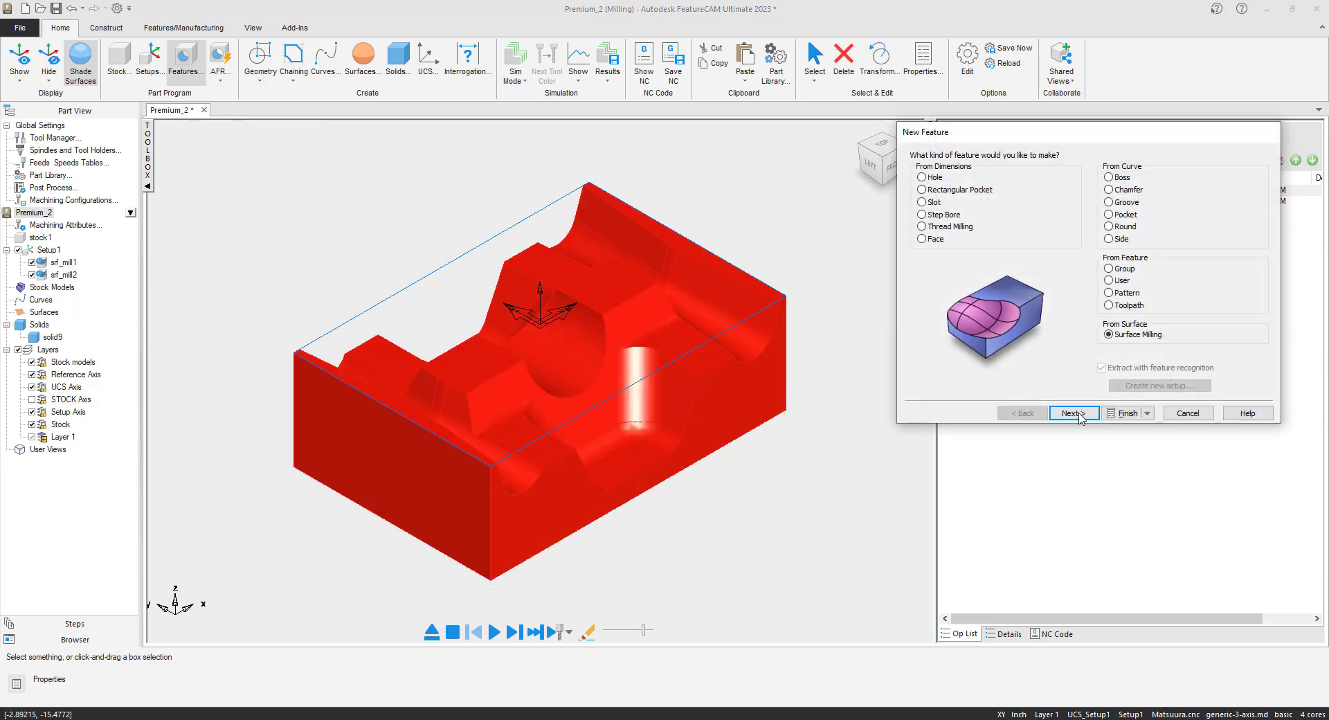
pyautogui.click(1085, 413)
pyautogui.click(1084, 413)
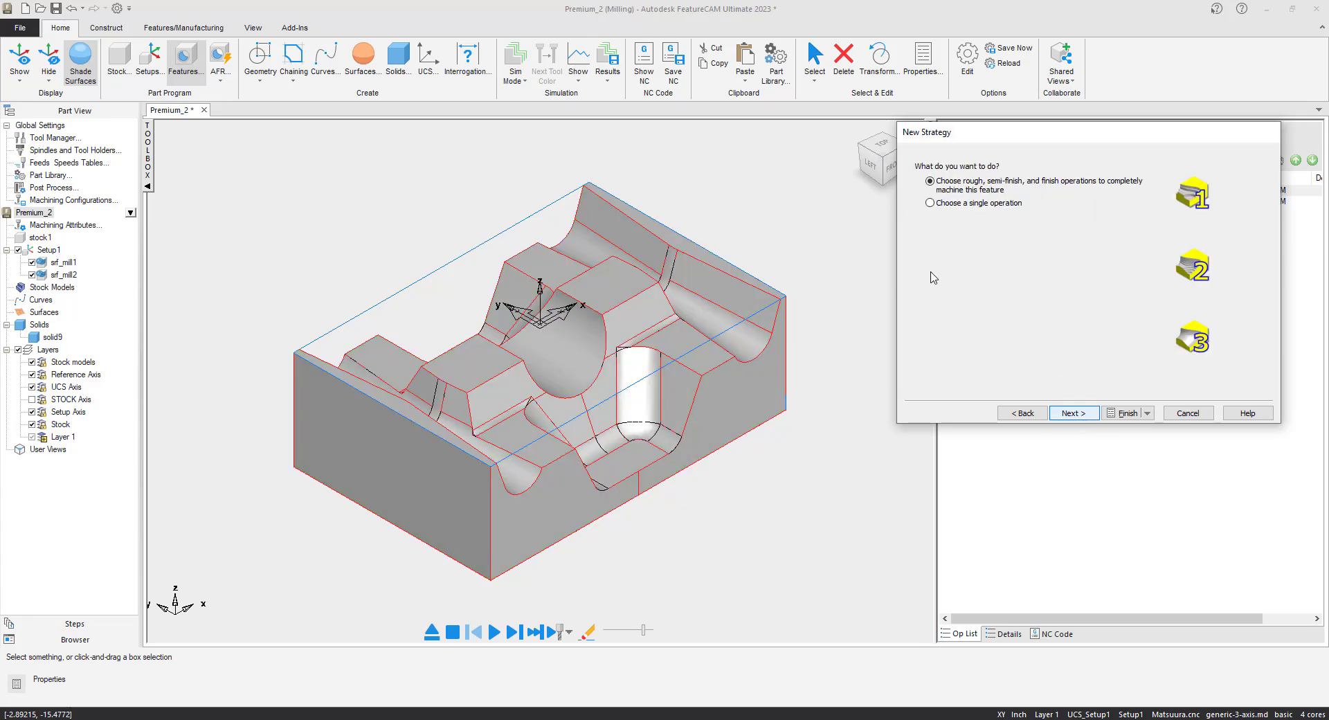
# Make it a single Corner Remachining operation using the previous 0.500 in ball-nose tool.
pyautogui.click(931, 204)
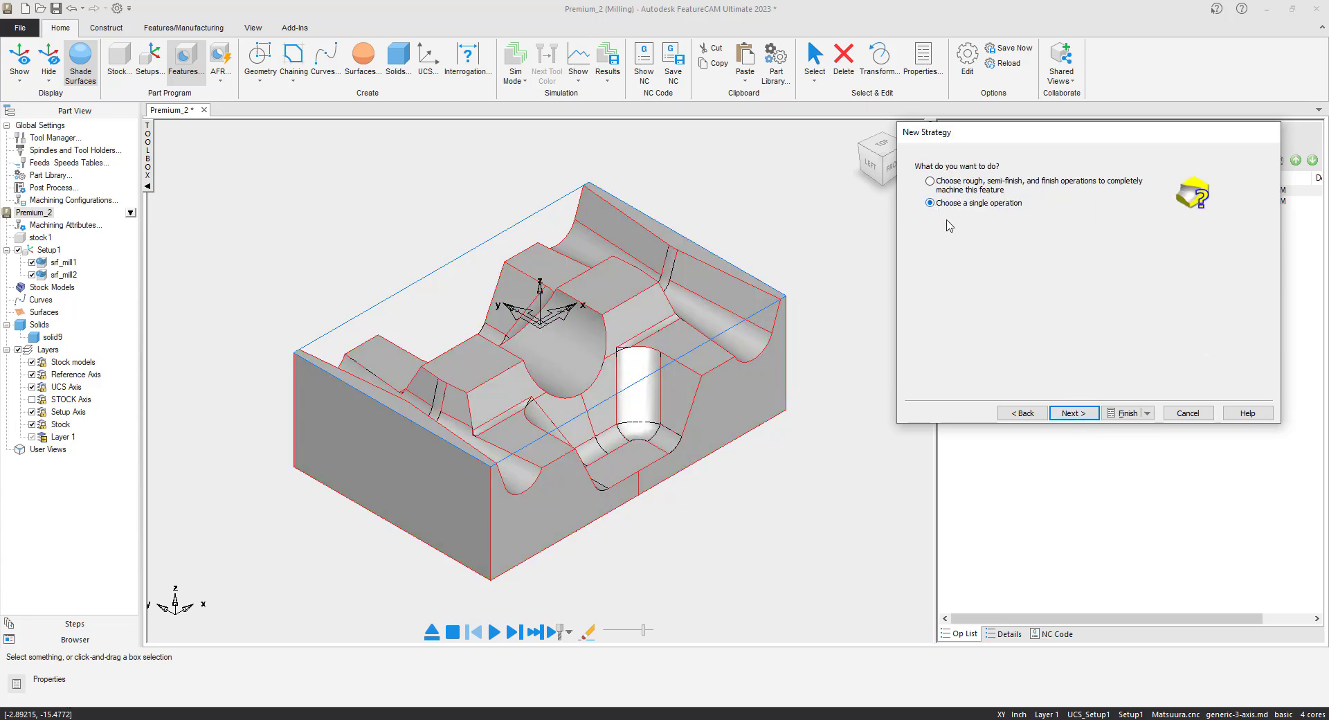
pyautogui.click(1071, 413)
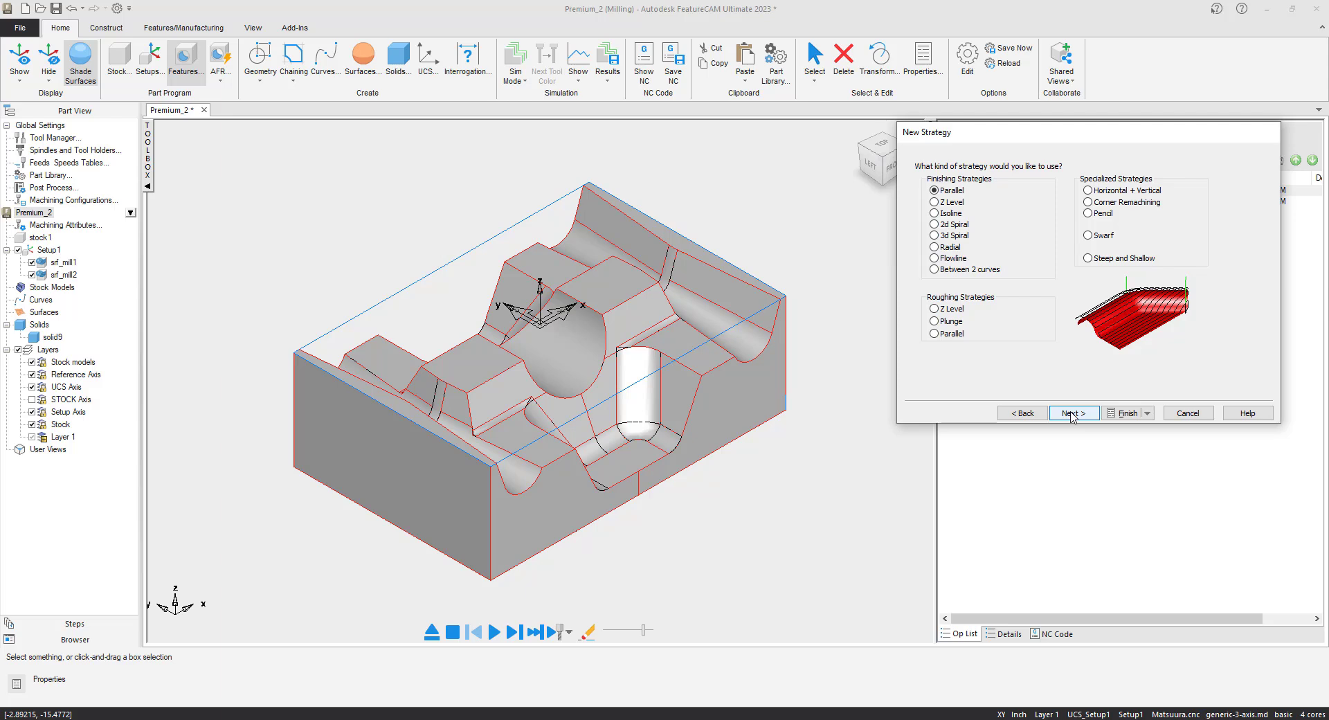
pyautogui.click(1088, 202)
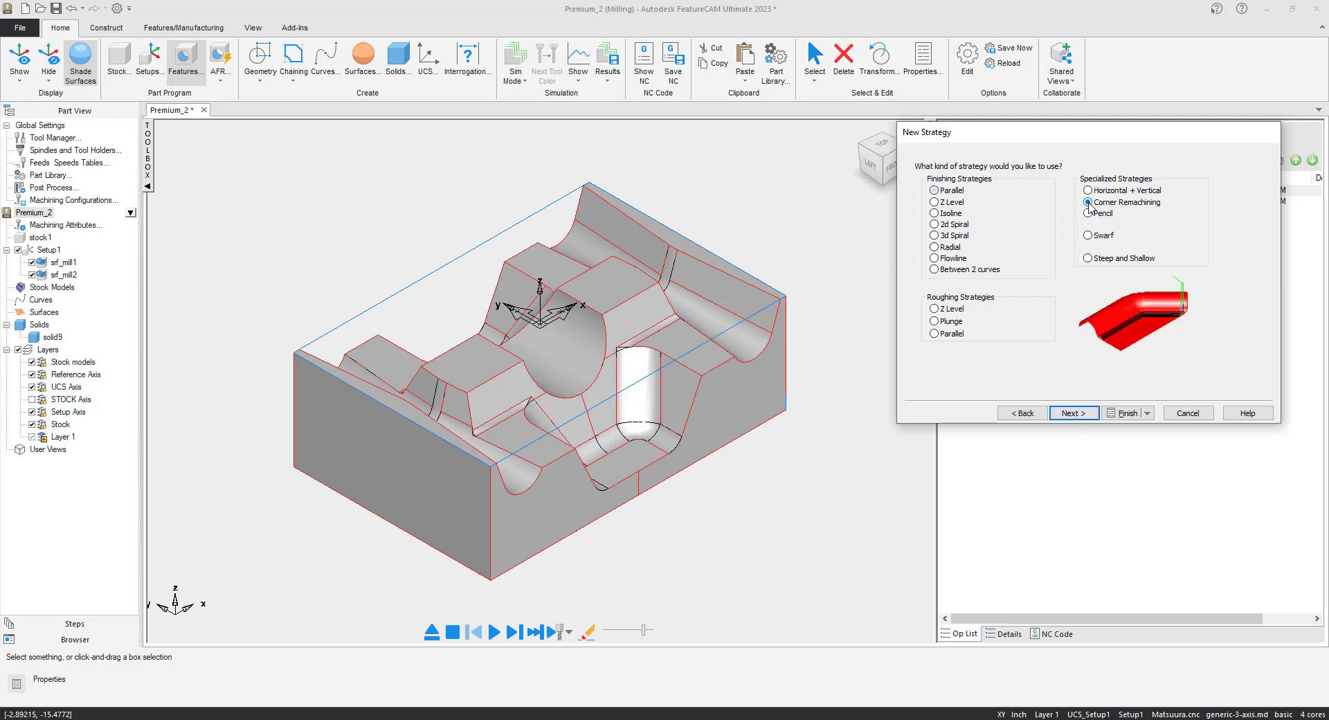
pyautogui.click(1073, 413)
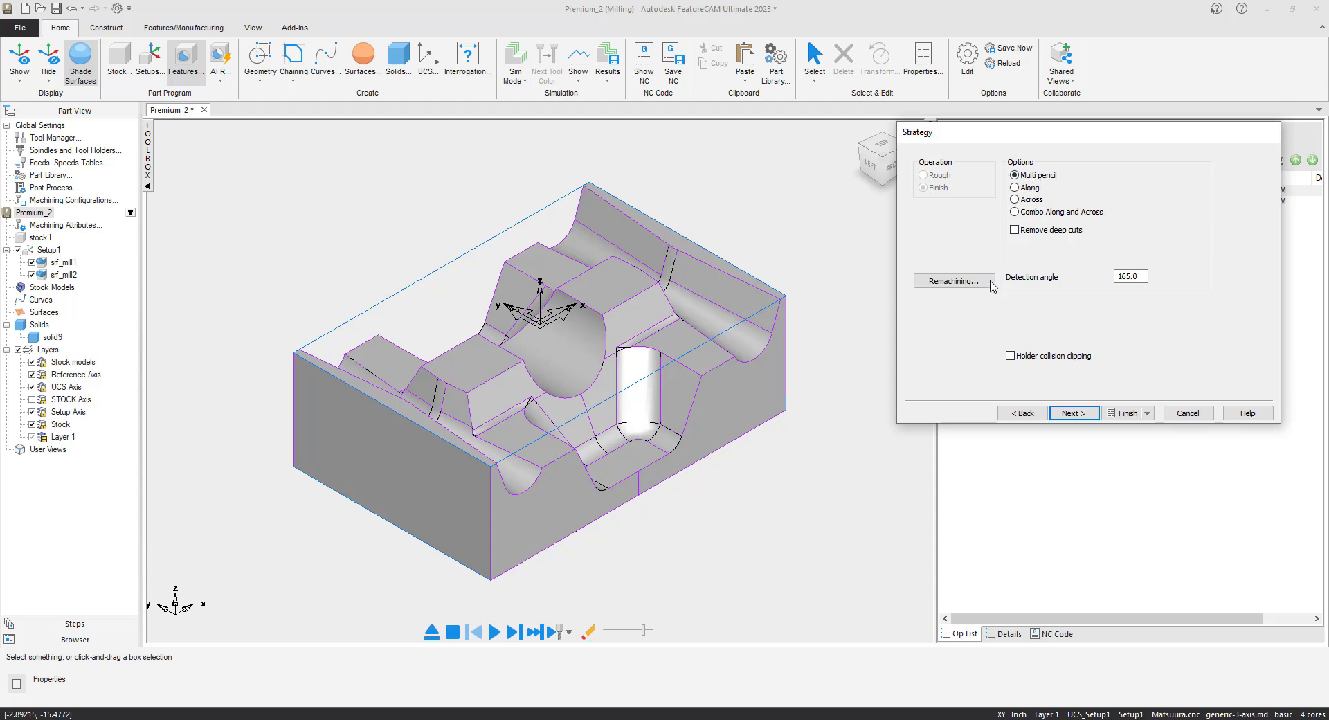
pyautogui.click(972, 284)
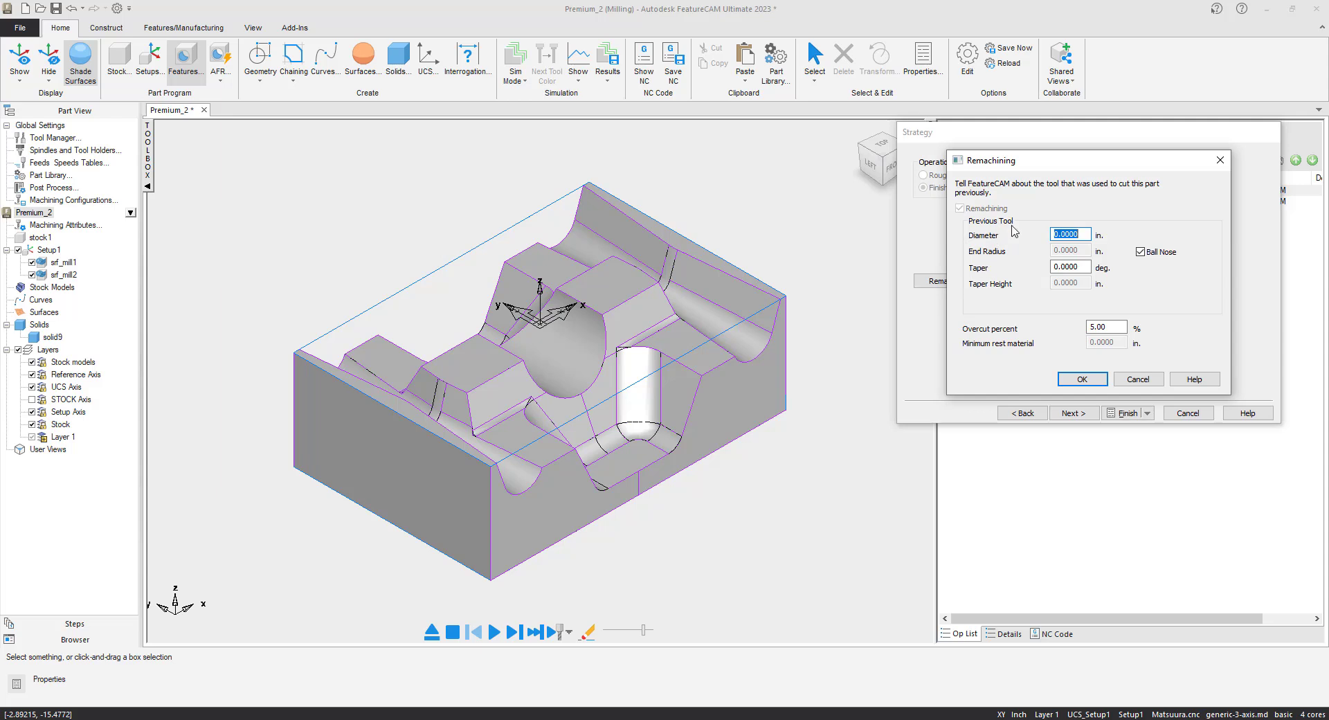
pyautogui.write('.')
pyautogui.click(1086, 381)
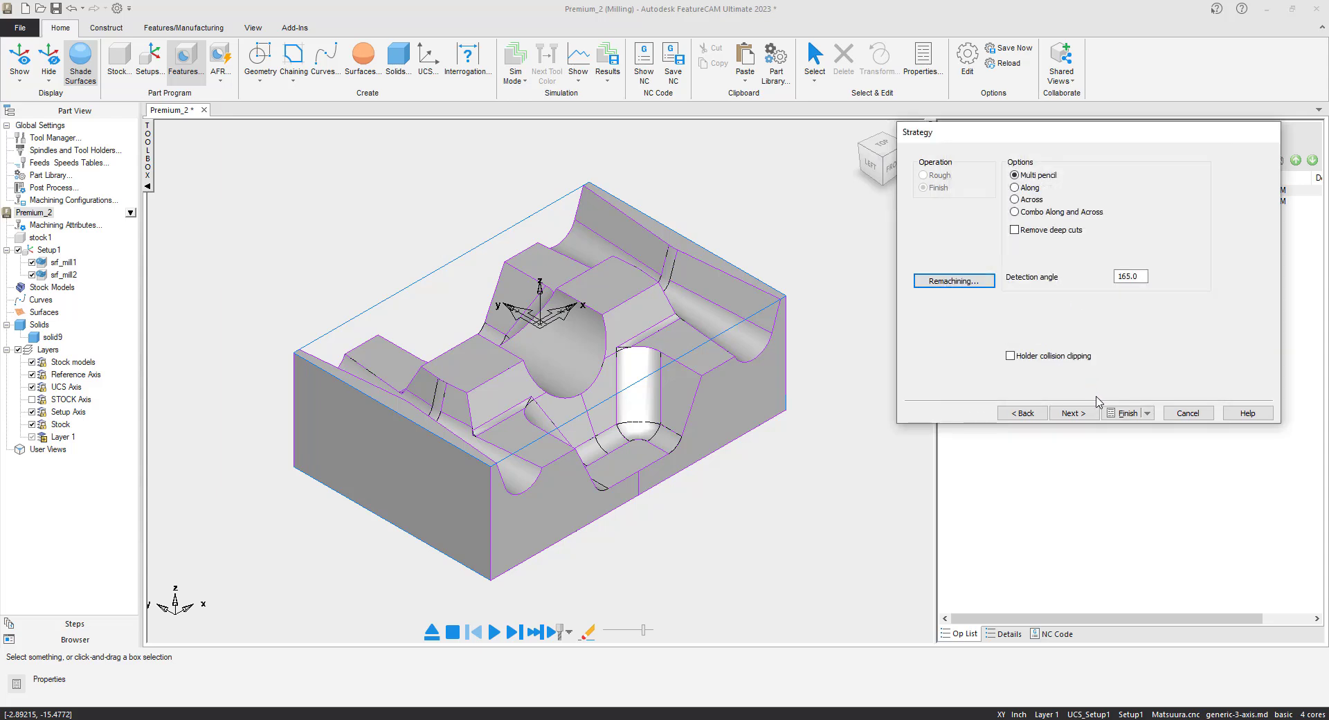
pyautogui.click(1124, 415)
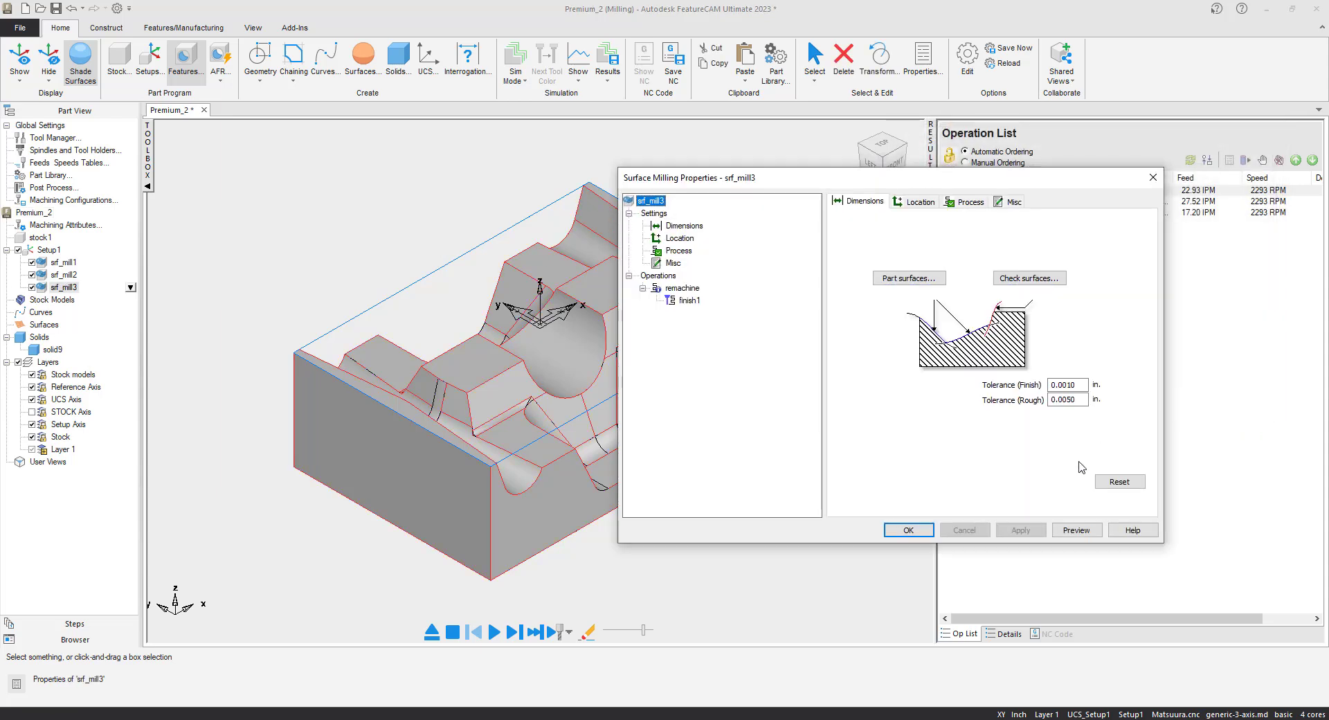
# Accept srf_mill3's properties, simulate all three operations and show the Part Compare result.
pyautogui.click(903, 527)
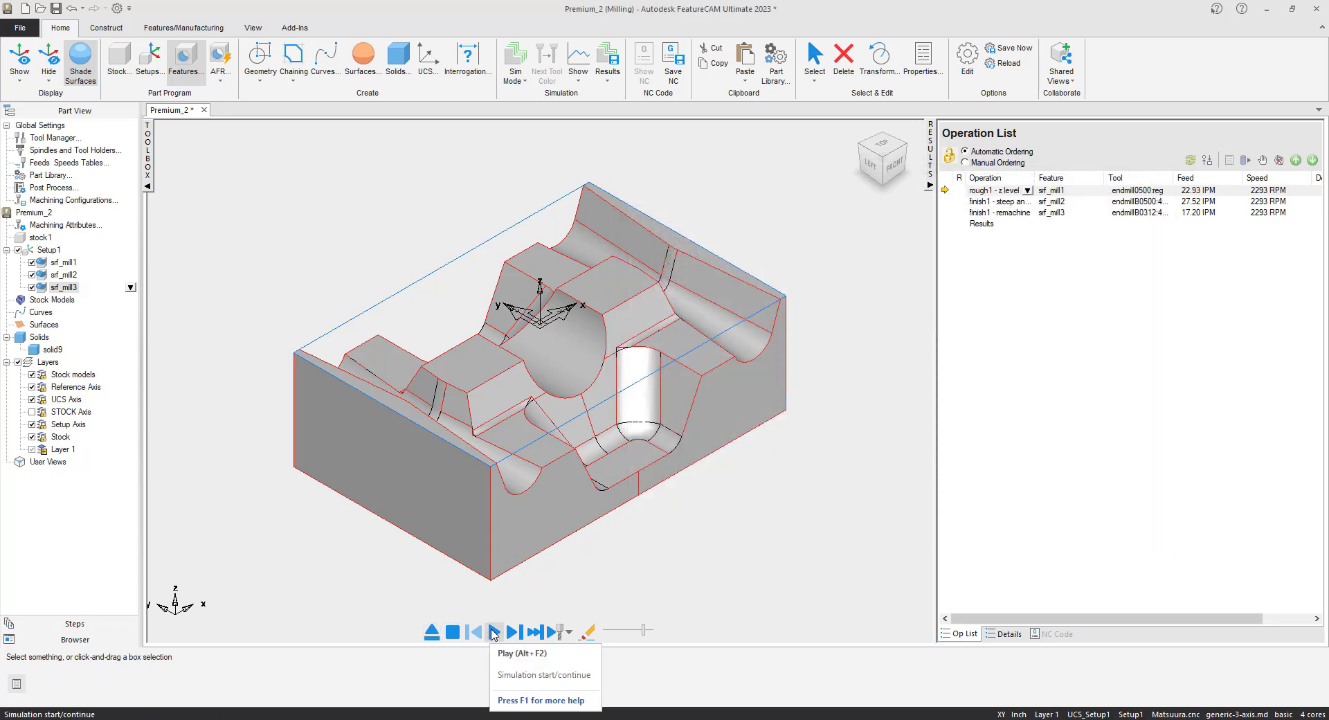
pyautogui.click(494, 632)
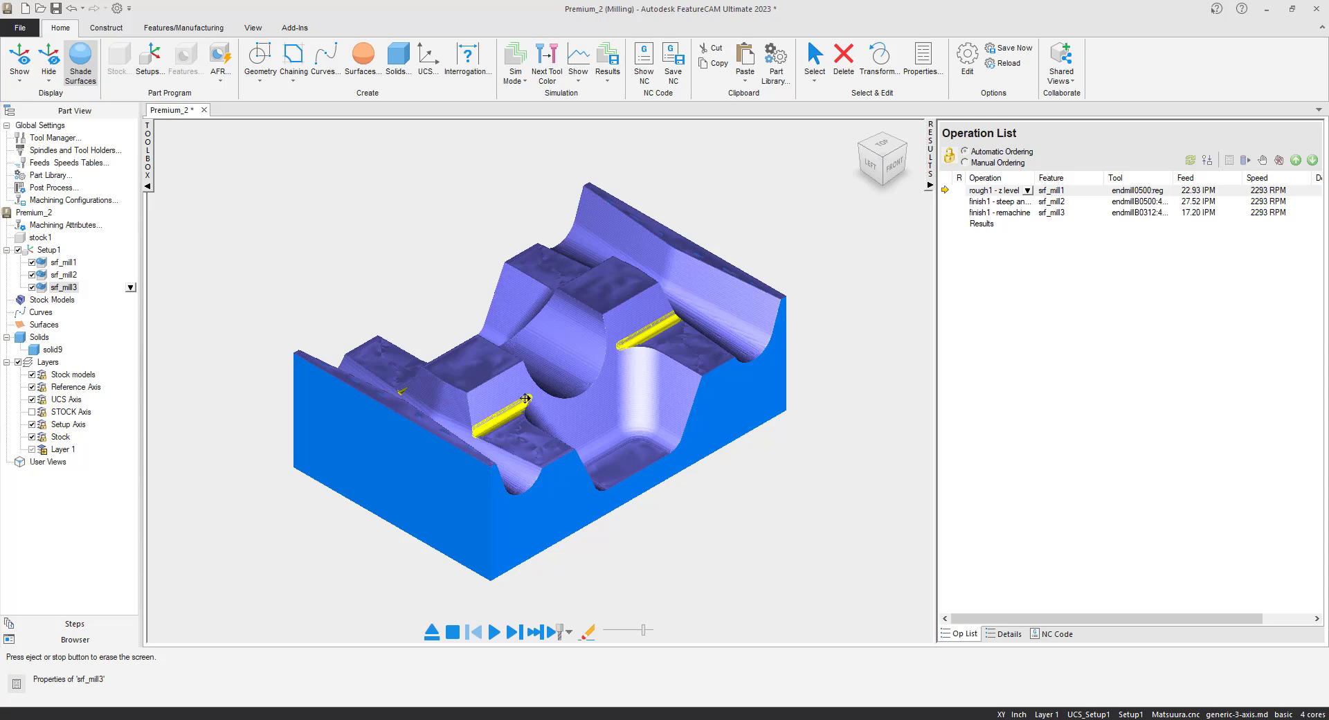
pyautogui.click(579, 81)
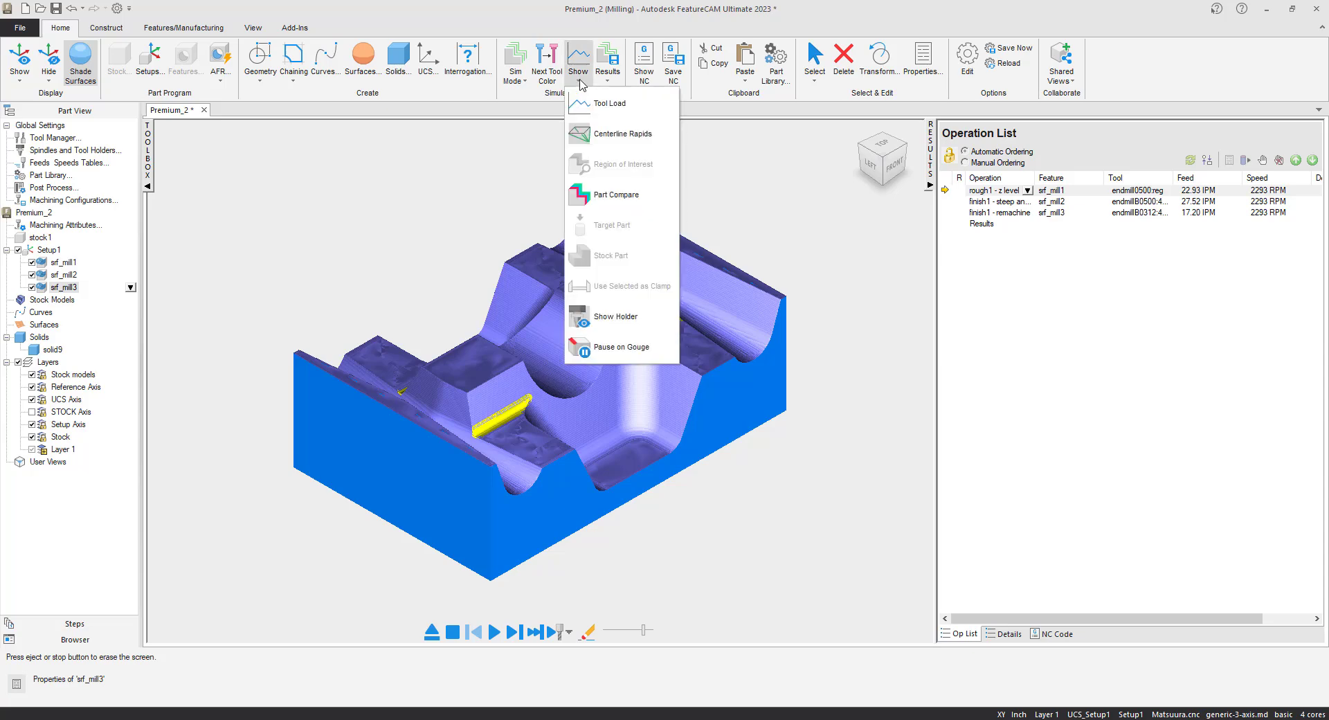
pyautogui.click(641, 199)
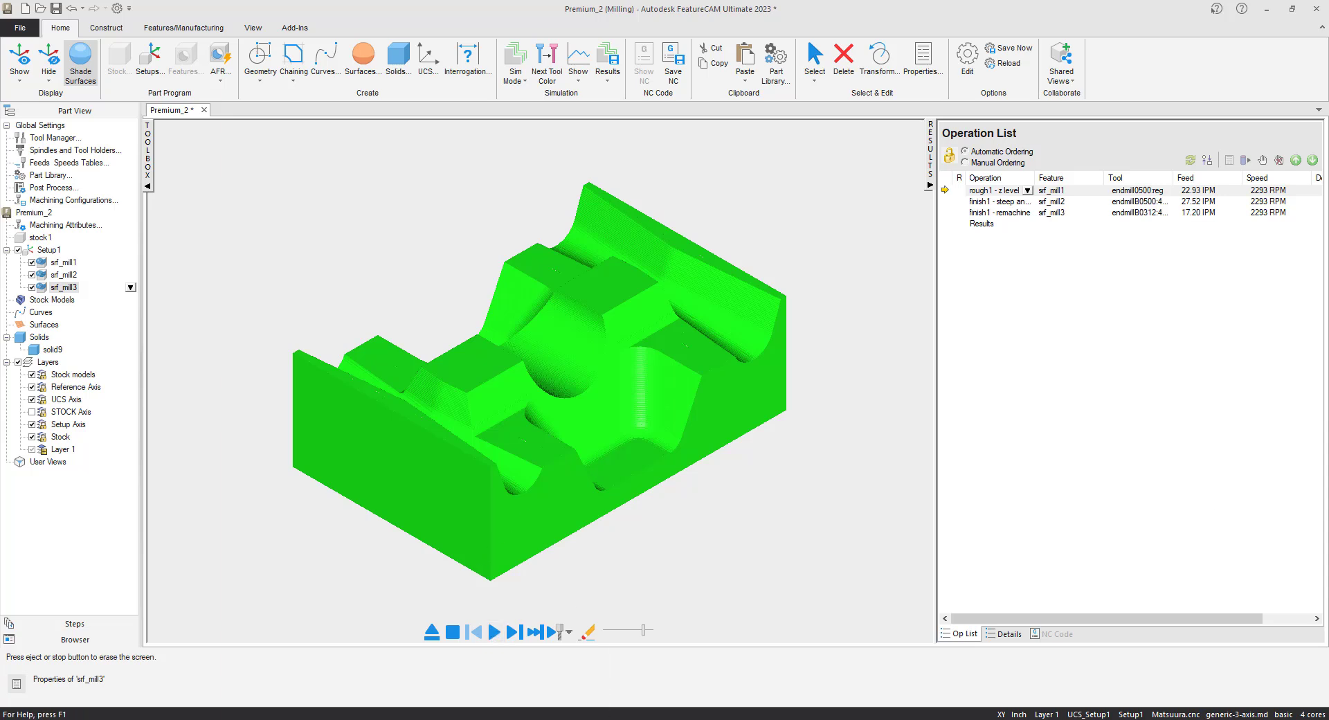
# Save the part with its toolpaths as 'Intermediate 3D Milling.fm' and eject the simulation.
pyautogui.click(20, 28)
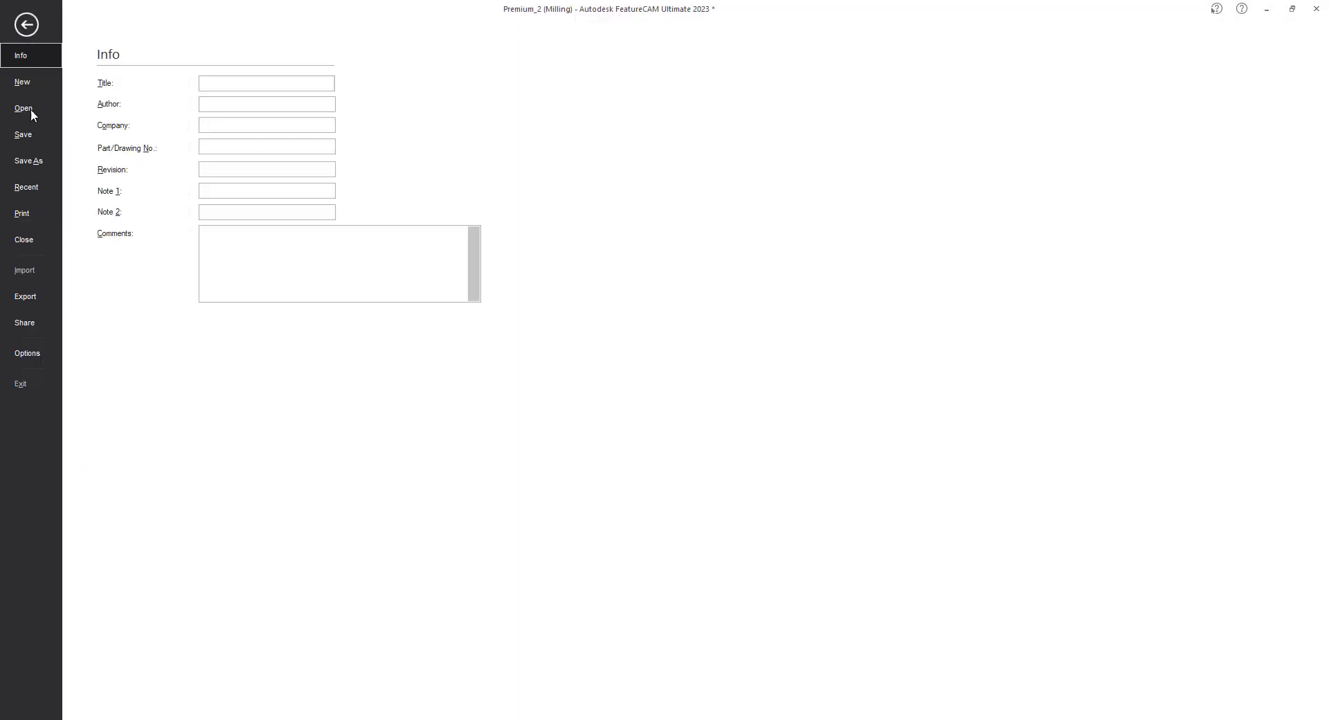
pyautogui.click(29, 162)
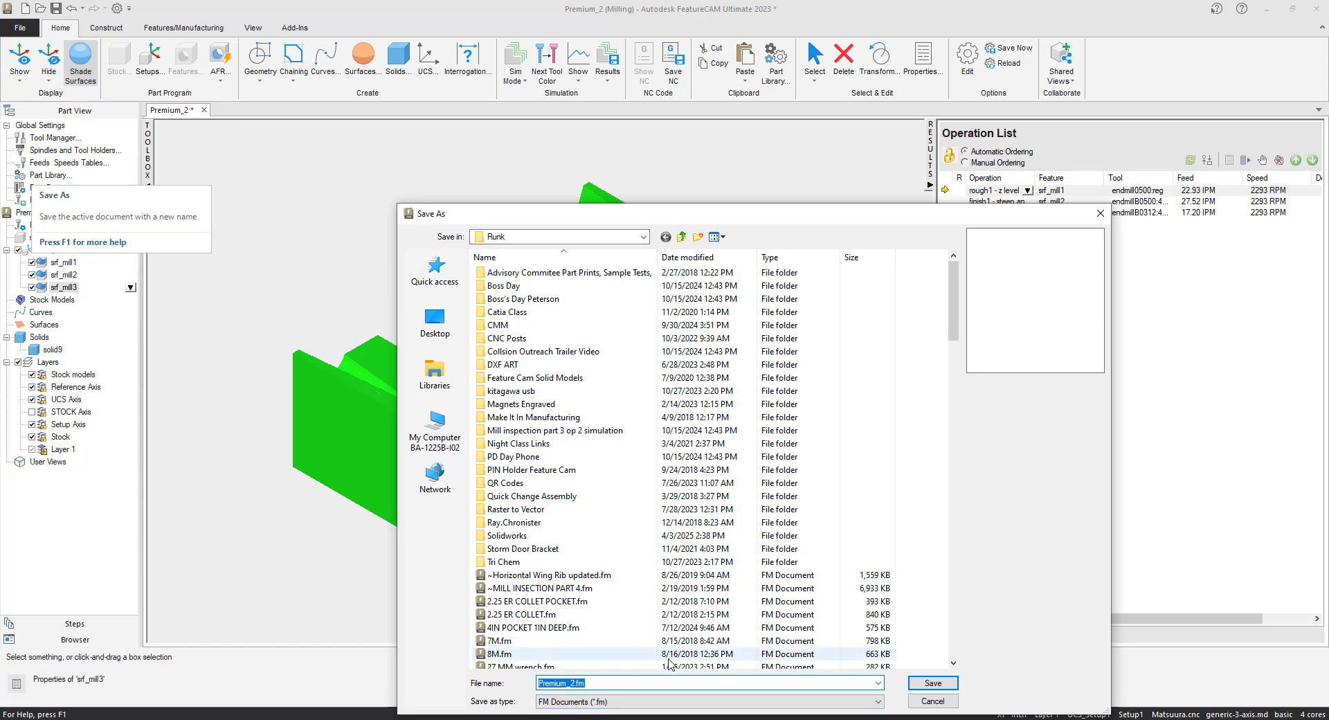
pyautogui.write('Intermediat')
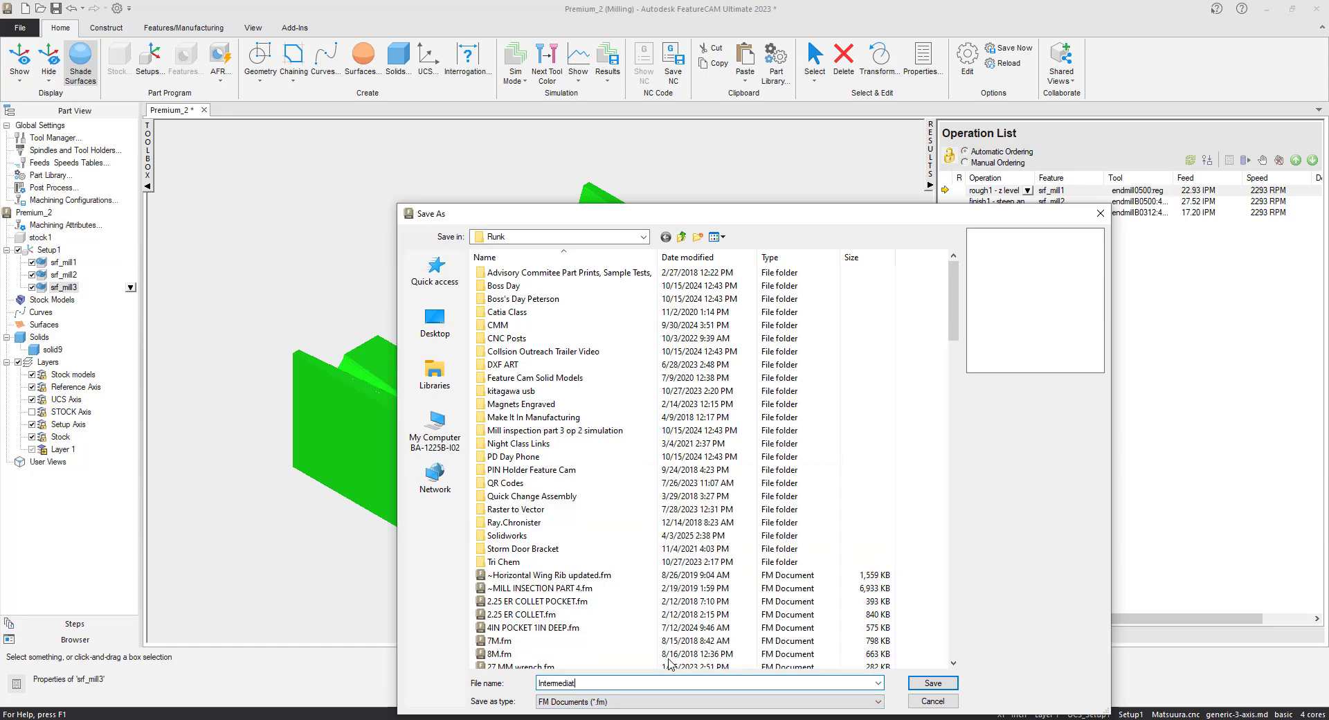
pyautogui.write('e 3D Milling')
pyautogui.click(918, 684)
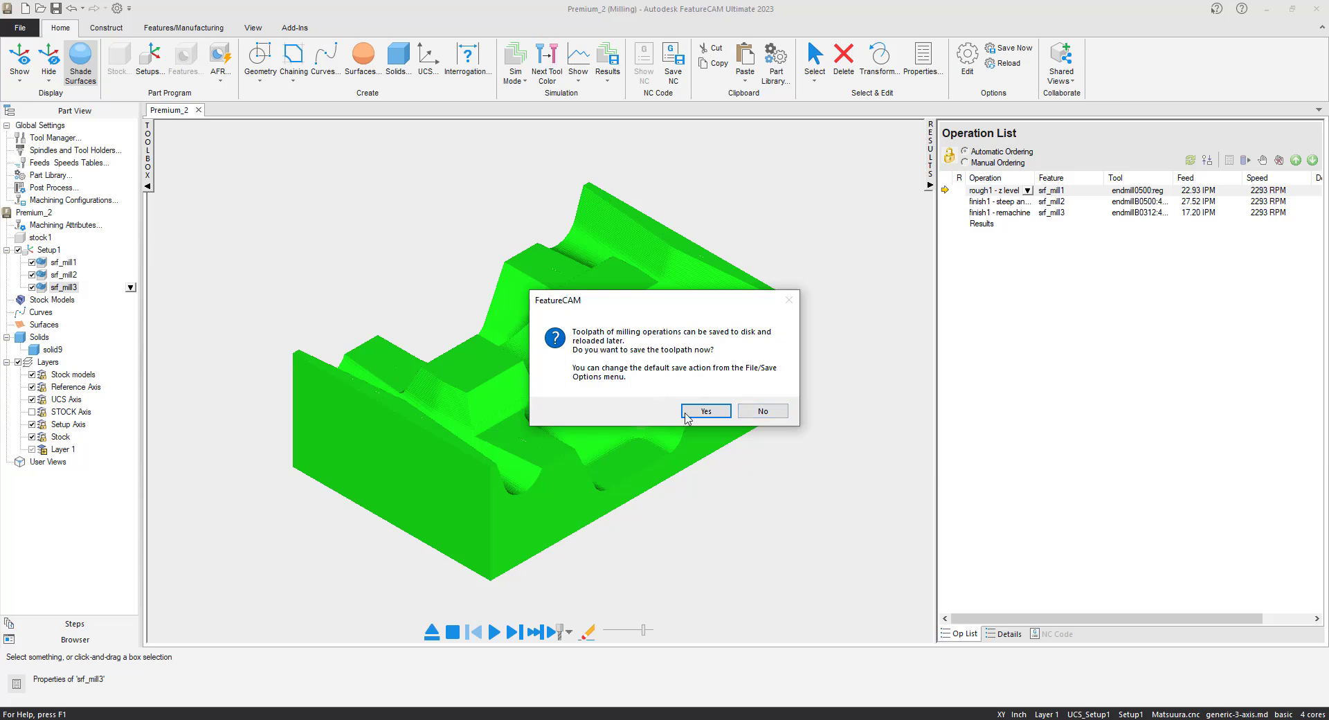
pyautogui.click(695, 413)
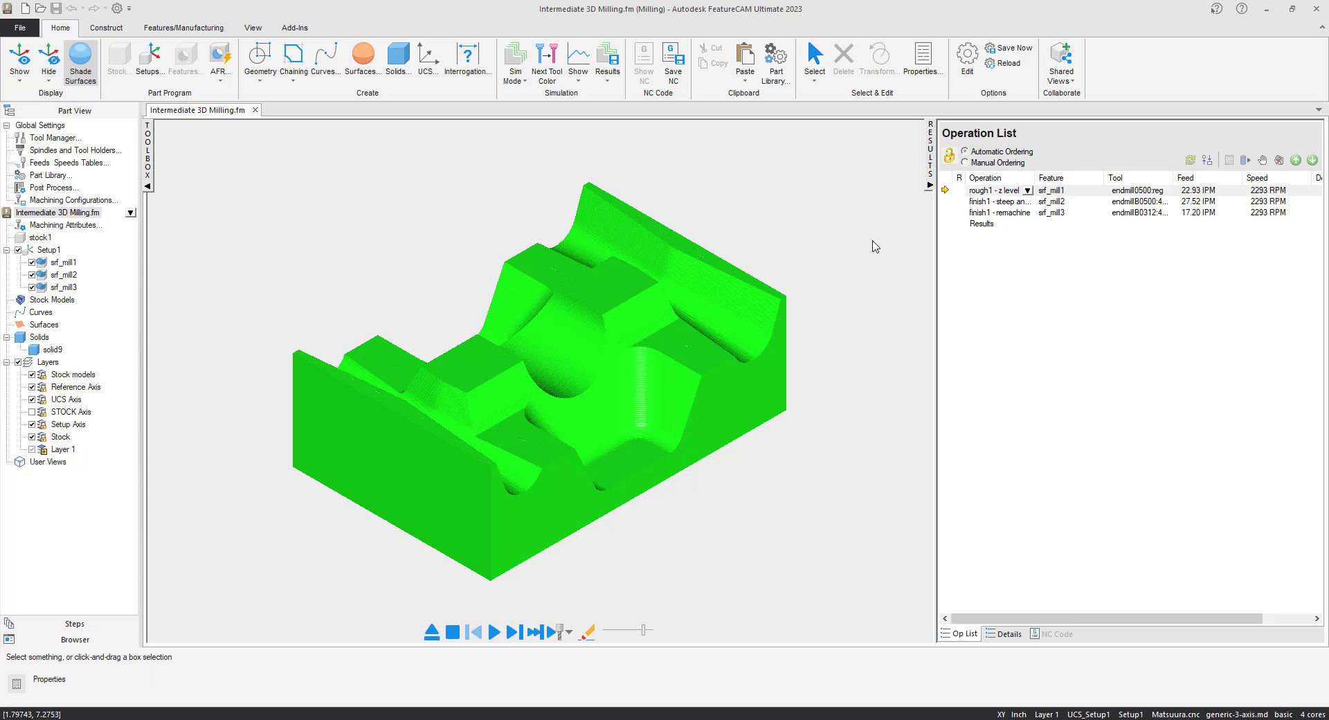
pyautogui.click(431, 631)
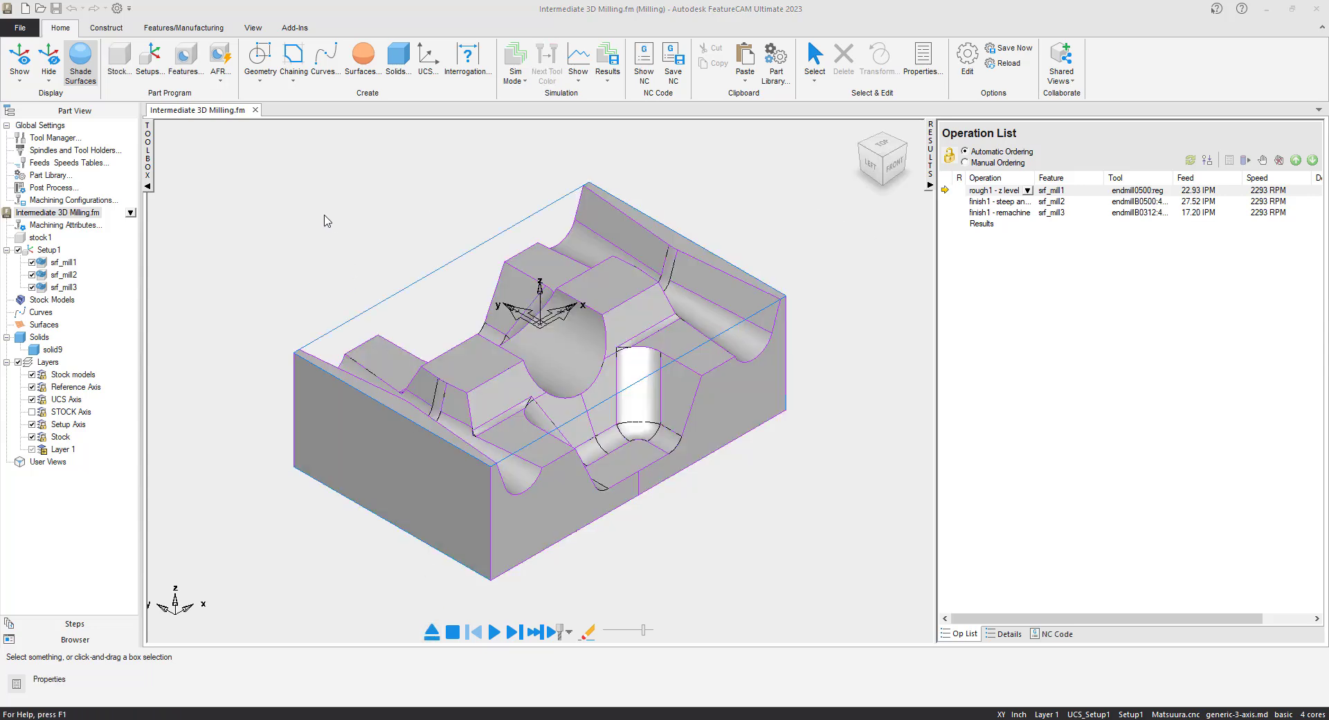